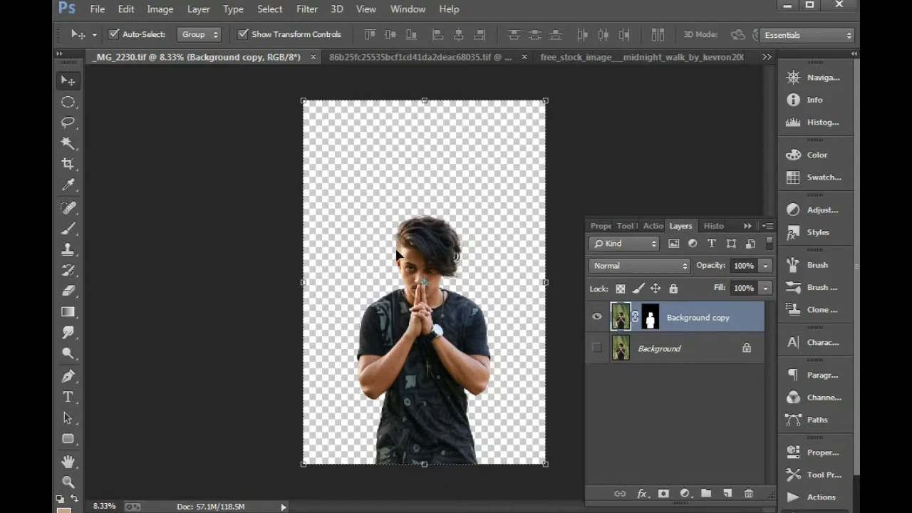
Step: Apply the layer mask of the Background copy layer so only the man's cut-out remains
left_click(265, 187)
left_click_drag(265, 187, 607, 369)
left_click_drag(503, 342, 426, 288)
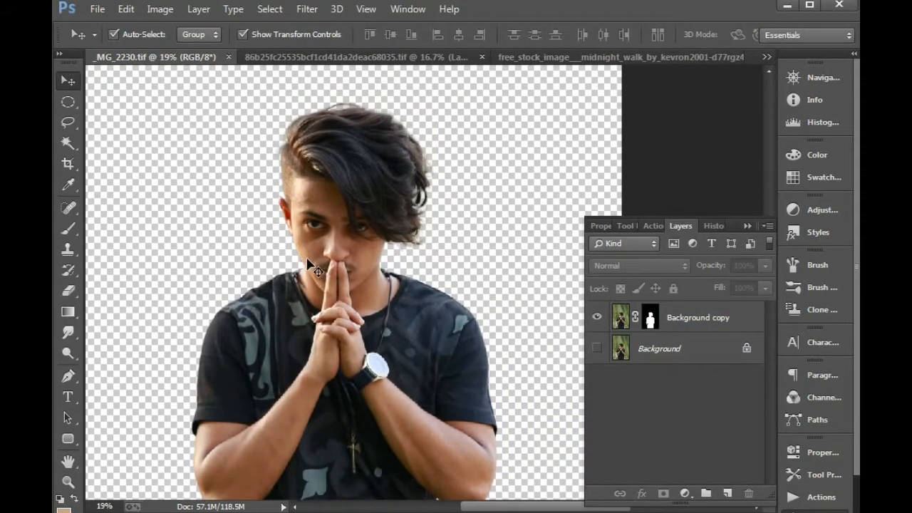
key("ctrl+0")
left_click(655, 320)
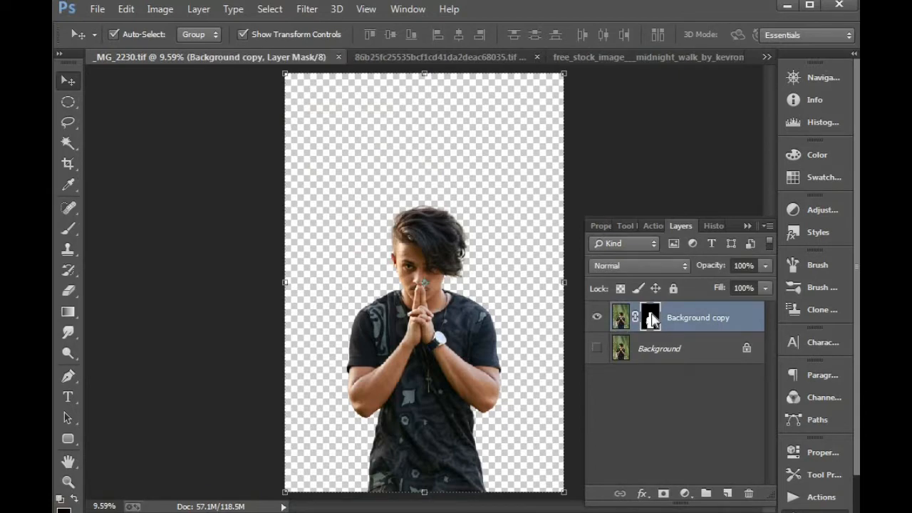
right_click(654, 320)
left_click(717, 367)
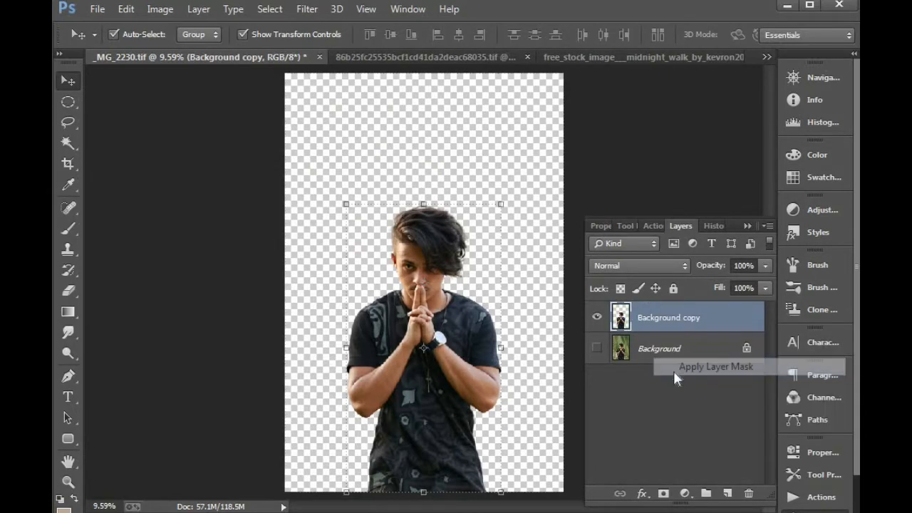
Step: Open moon.0.jpg from the Loght folder in All Caluction New on Local Disk (D:)
left_click(349, 57)
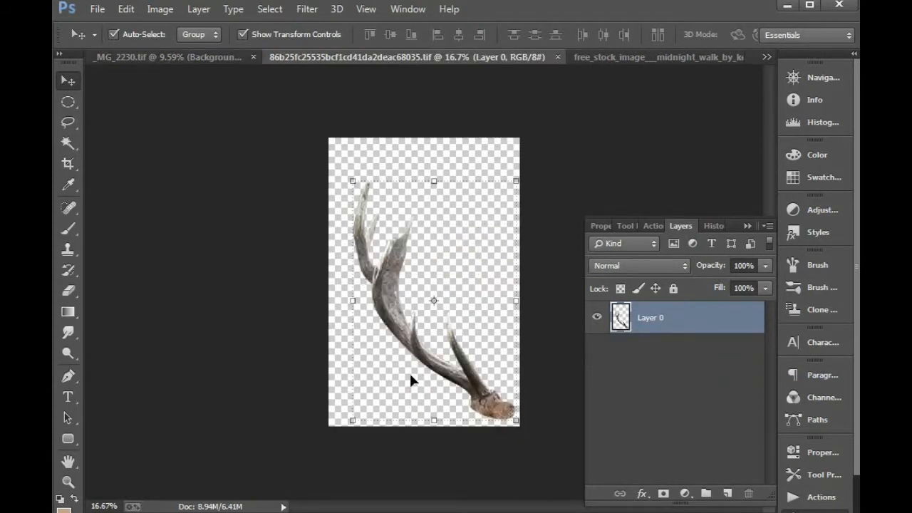
left_click(578, 57)
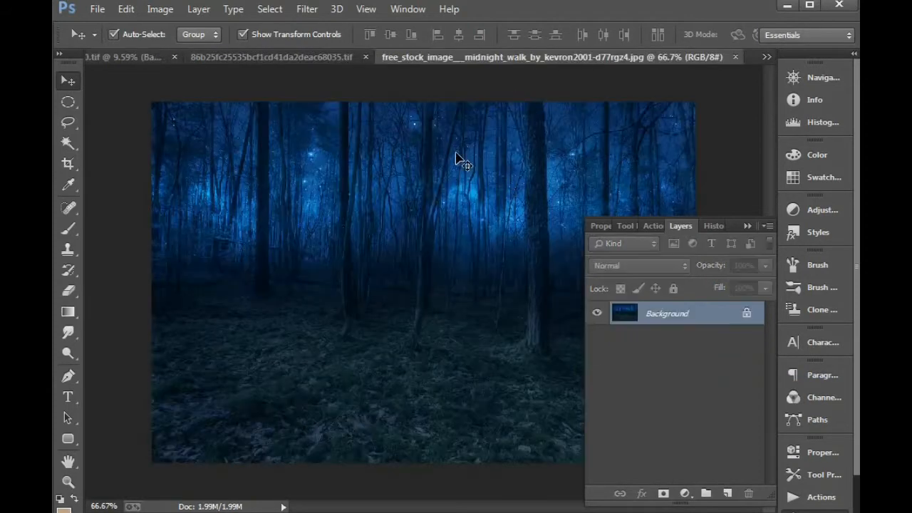
left_click(276, 56)
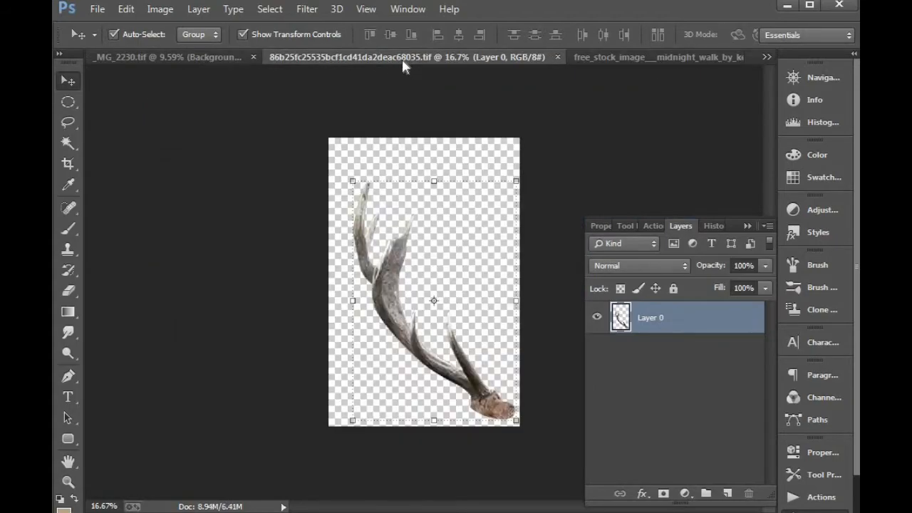
key("ctrl+o")
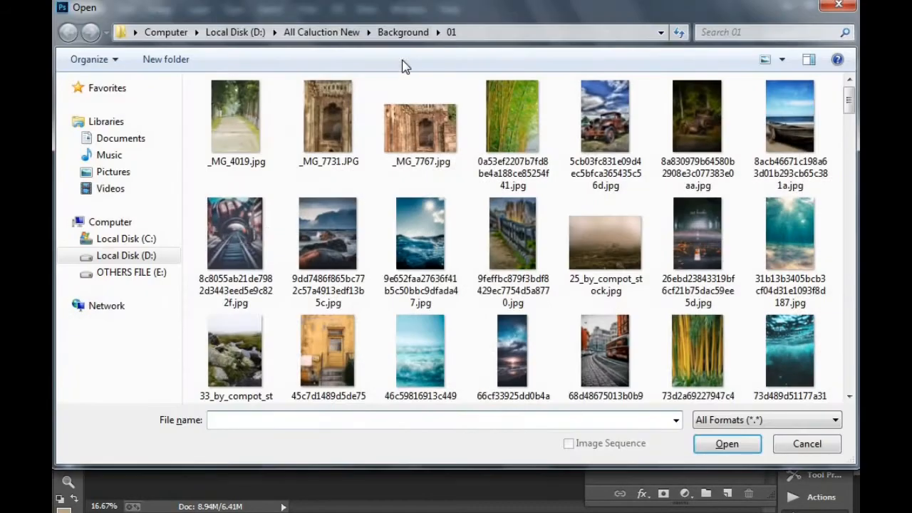
left_click(157, 256)
double_click(291, 97)
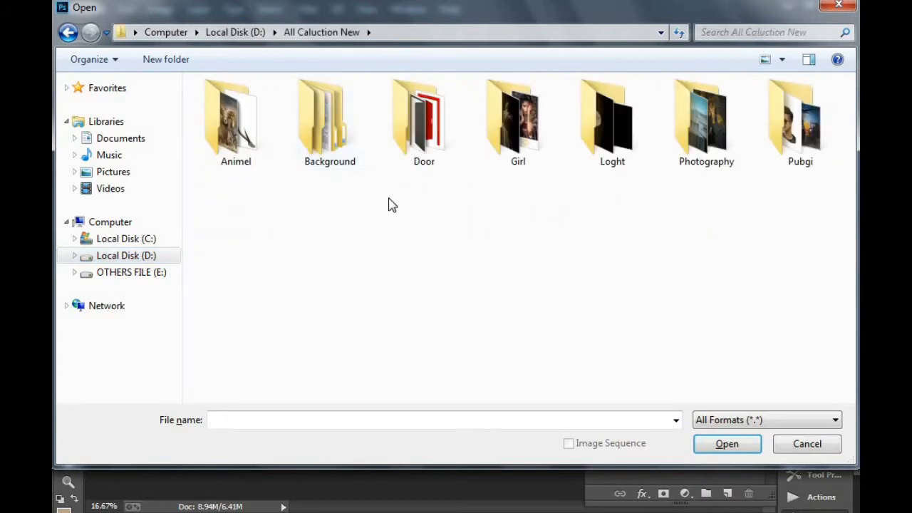
double_click(628, 147)
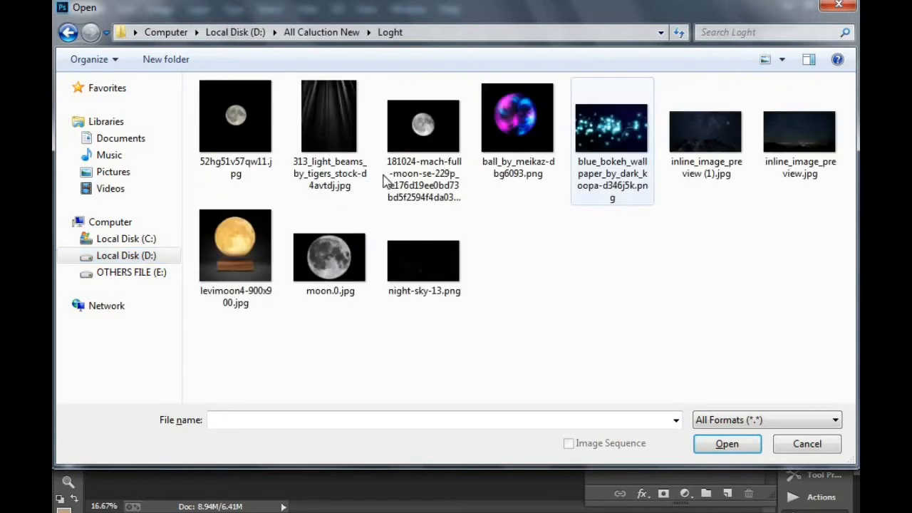
double_click(322, 272)
left_click_drag(508, 76, 723, 61)
Step: Copy the antler into the _MG_2230.tif portrait above the man's head and move the man lower
left_click(197, 58)
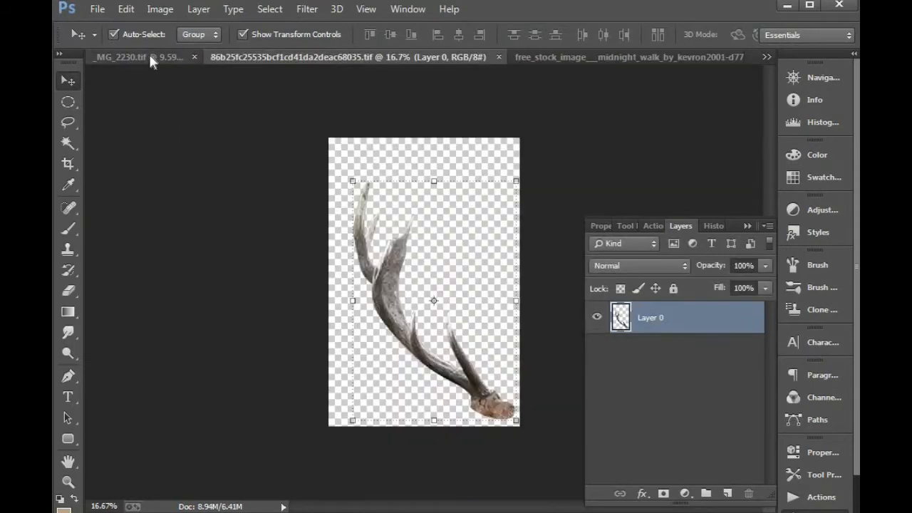
left_click(147, 56)
key("ctrl+Tab")
left_click_drag(456, 389, 432, 260)
left_click_drag(433, 305, 434, 340)
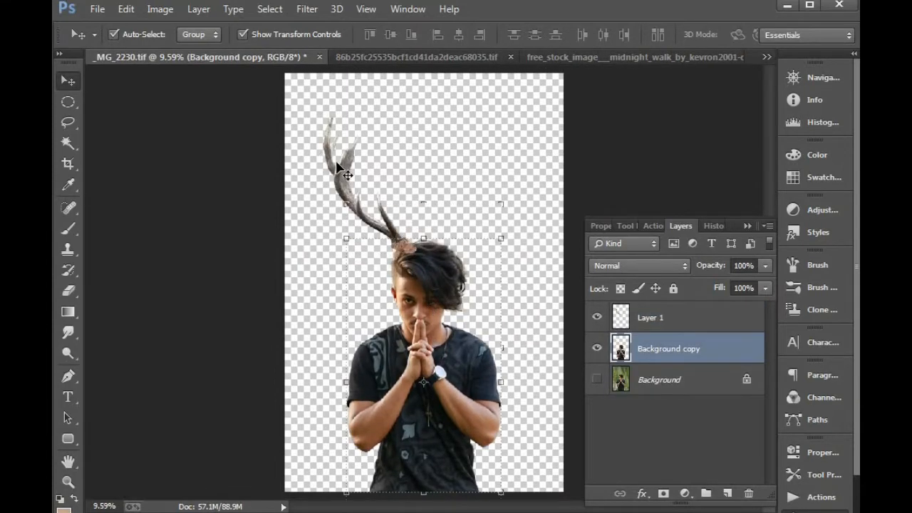
Step: Enlarge and rotate the antler and place its base against the side of the man's head
left_click(368, 200)
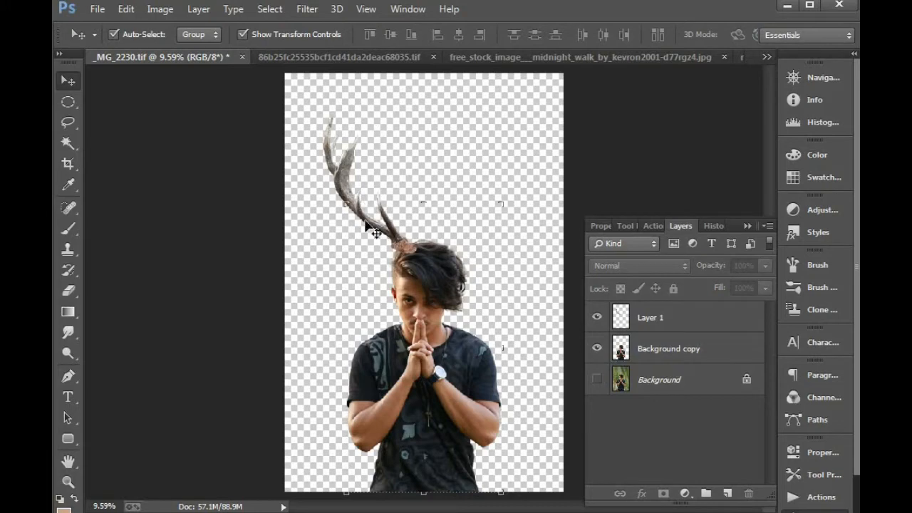
left_click(399, 244)
left_click_drag(430, 265, 408, 292)
key("Return")
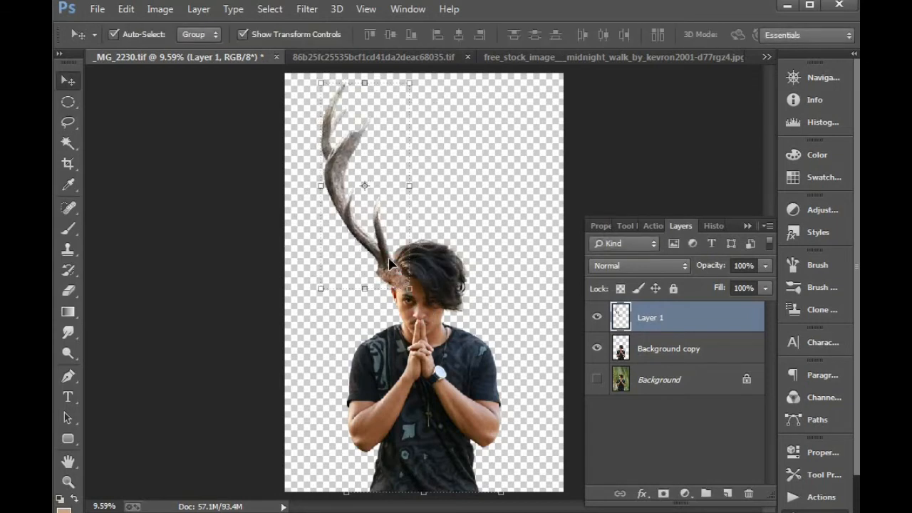
Step: Erase the part of the antler's base that overlaps the man's forehead, using a reduced Eraser brush
left_click_drag(310, 198, 537, 361)
left_click_drag(377, 269, 391, 280)
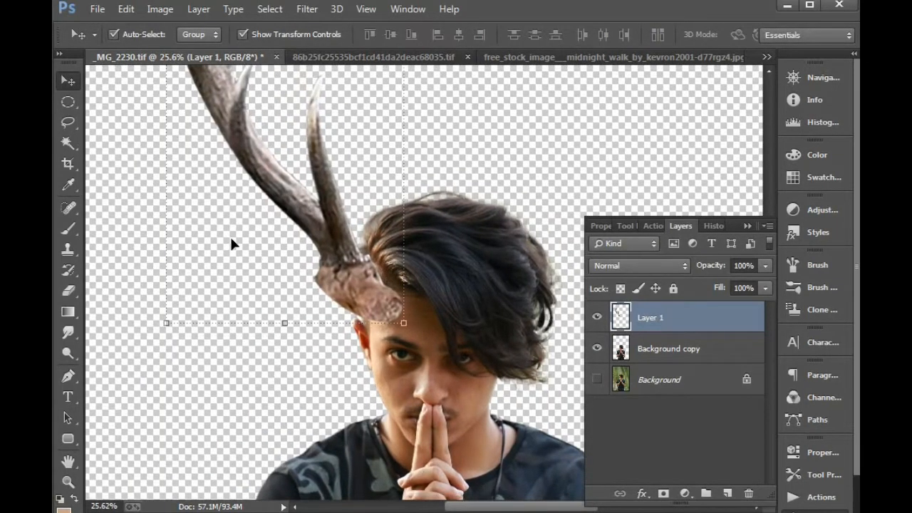
left_click(67, 290)
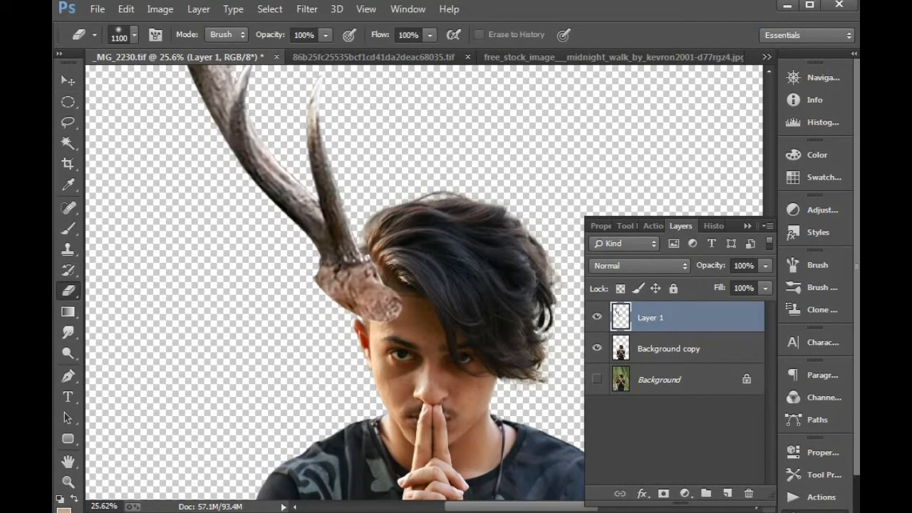
key("bracketleft")
key("bracketleft")
key("bracketleft")
key("bracketleft")
key("bracketleft")
key("bracketleft")
key("bracketleft")
left_click_drag(395, 303, 362, 316)
Step: Remove the remaining pinkish antler base with a 50 px Eraser and a lasso selection, and clear the selection
key("bracketleft")
key("bracketleft")
key("bracketleft")
key("bracketleft")
key("bracketleft")
key("bracketleft")
key("bracketleft")
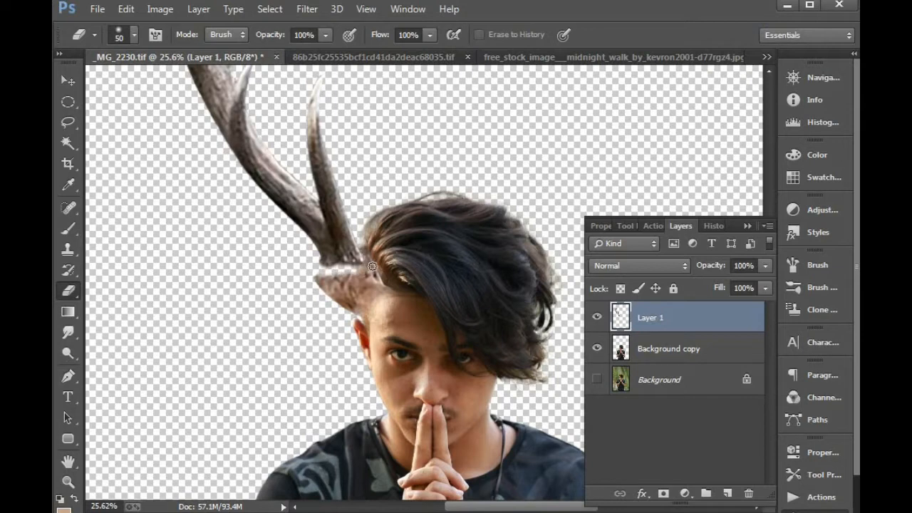
mouse_move(369, 276)
left_mouse_down()
mouse_move(311, 279)
mouse_move(343, 271)
mouse_move(311, 350)
mouse_move(282, 285)
left_mouse_up()
key("l")
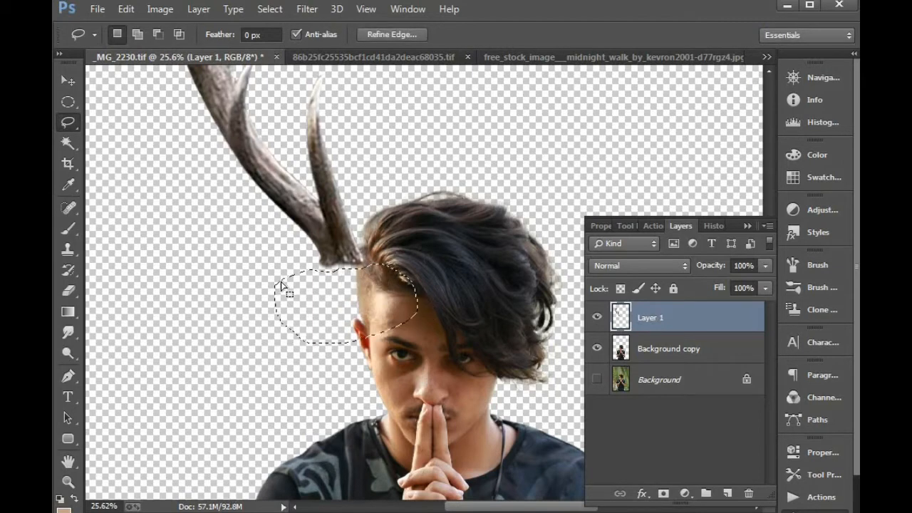
key("ctrl+d")
key("v")
key("ctrl+0")
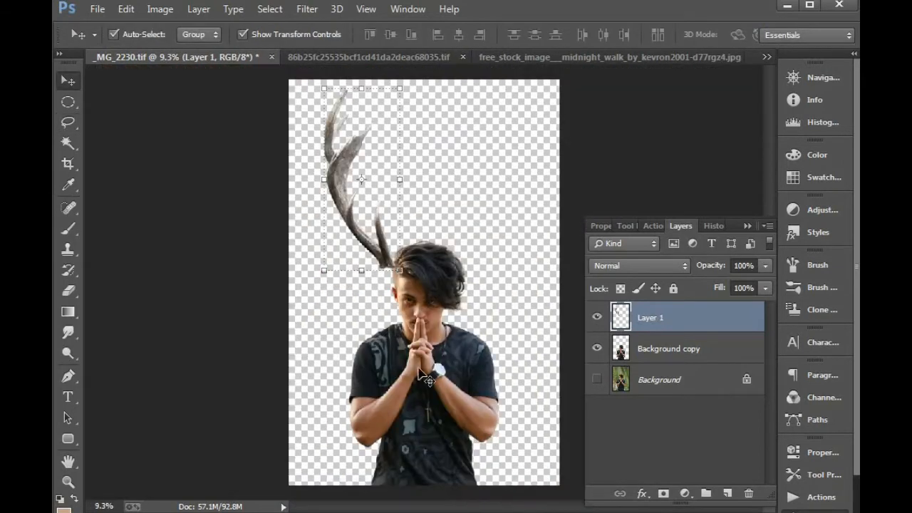
Step: Move the man slightly lower and reposition the antler so its trimmed base sits on his hair
left_click_drag(420, 371, 429, 359)
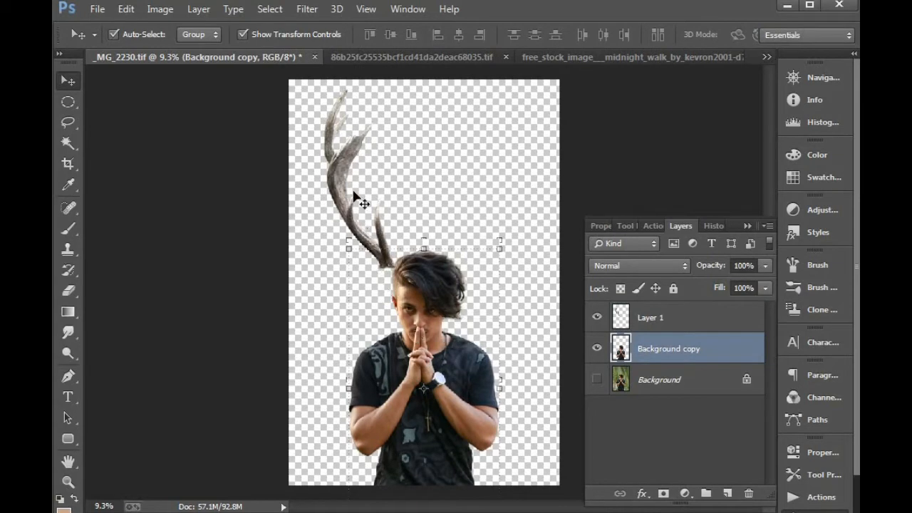
left_click(343, 157)
left_click_drag(216, 114, 663, 415)
mouse_move(391, 313)
left_mouse_down()
mouse_move(389, 321)
mouse_move(374, 314)
mouse_move(381, 325)
left_mouse_up()
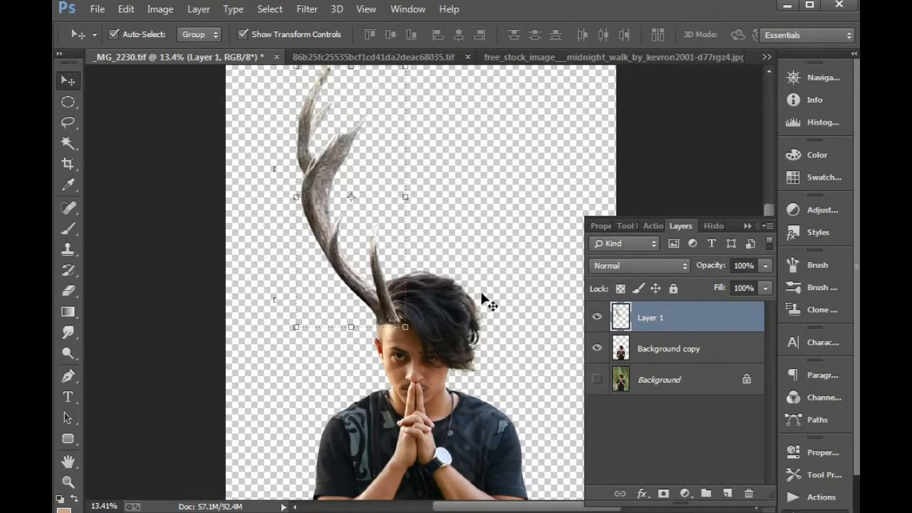
left_click(469, 306)
left_click_drag(423, 294, 409, 312)
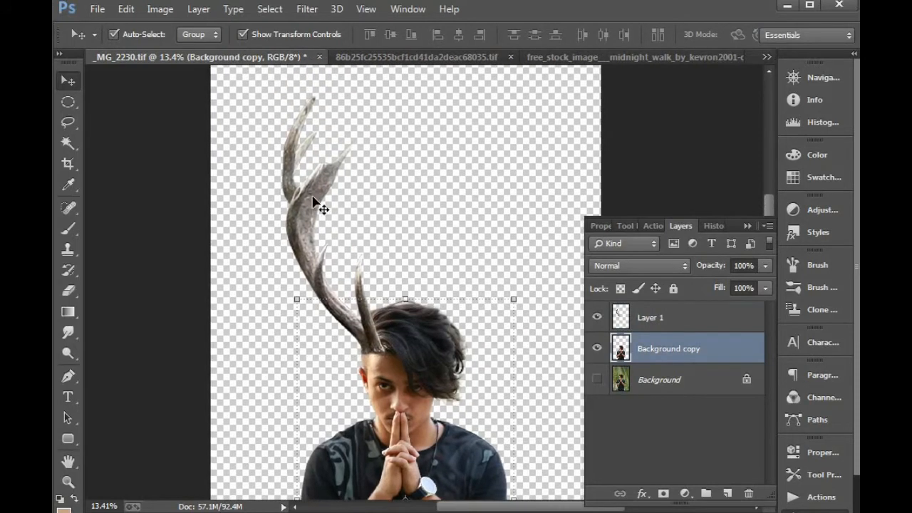
Step: Create a horizontally flipped copy of the antler and place it on the opposite side of the man's head
left_click_drag(308, 204, 400, 205)
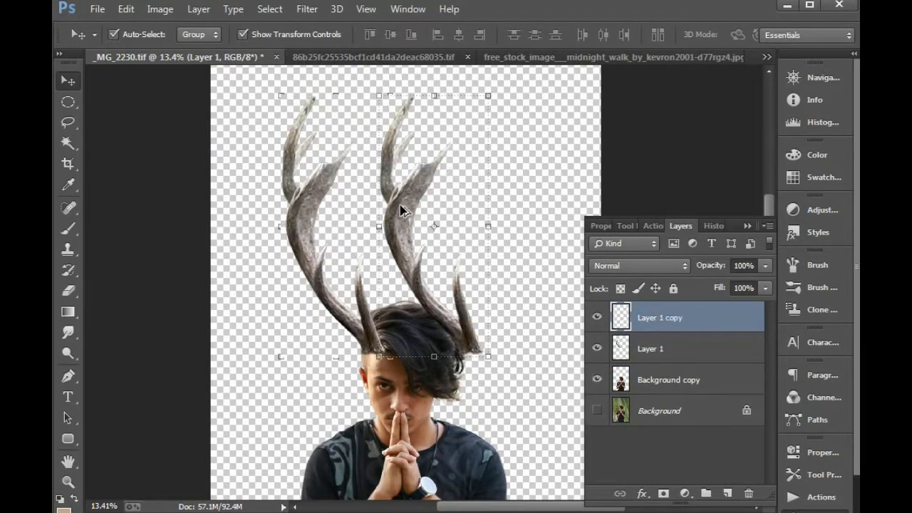
right_click(400, 205)
left_click(442, 210)
left_click(403, 95)
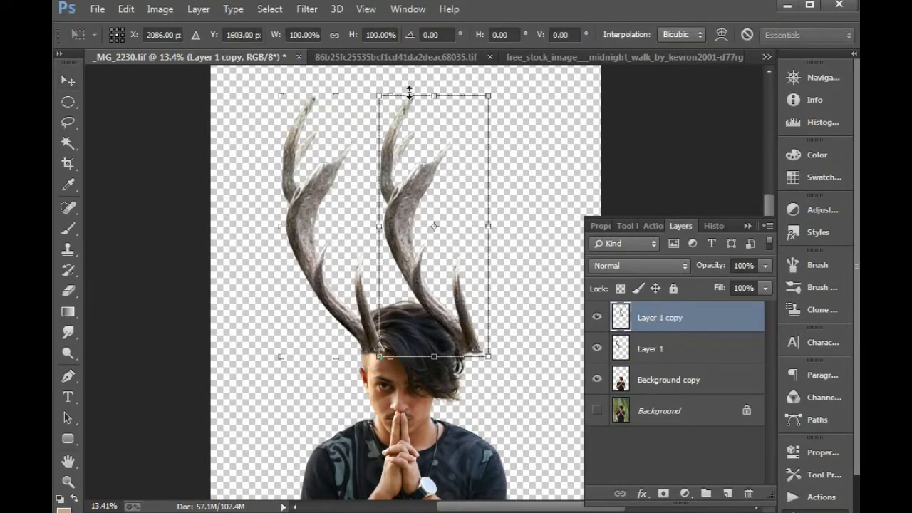
right_click(426, 244)
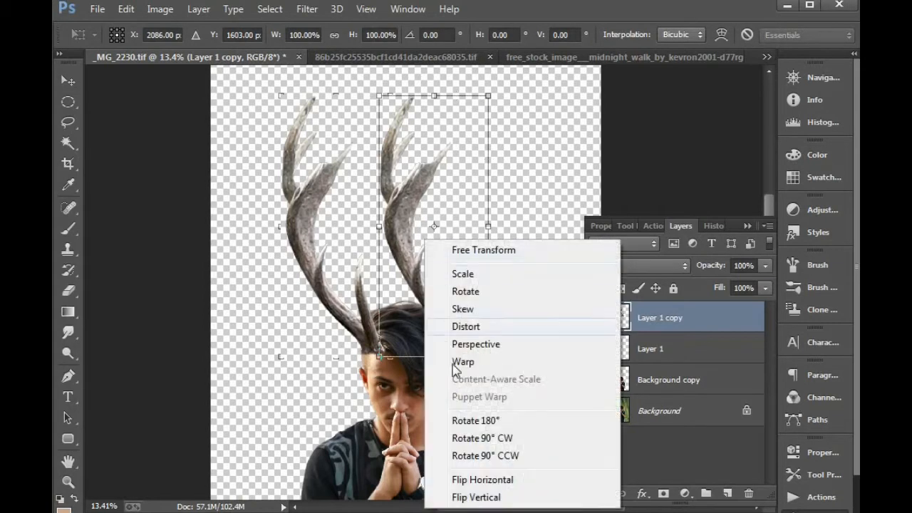
left_click(474, 479)
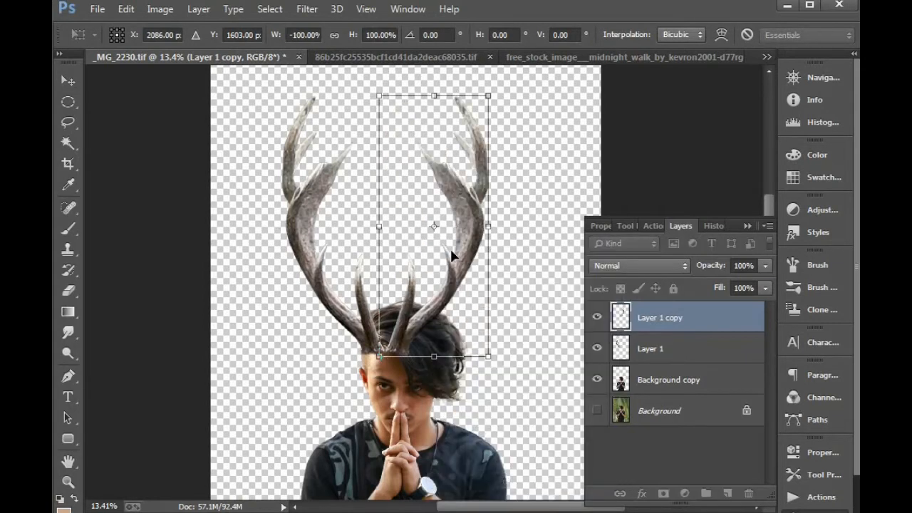
key("Return")
left_click_drag(413, 328, 450, 327)
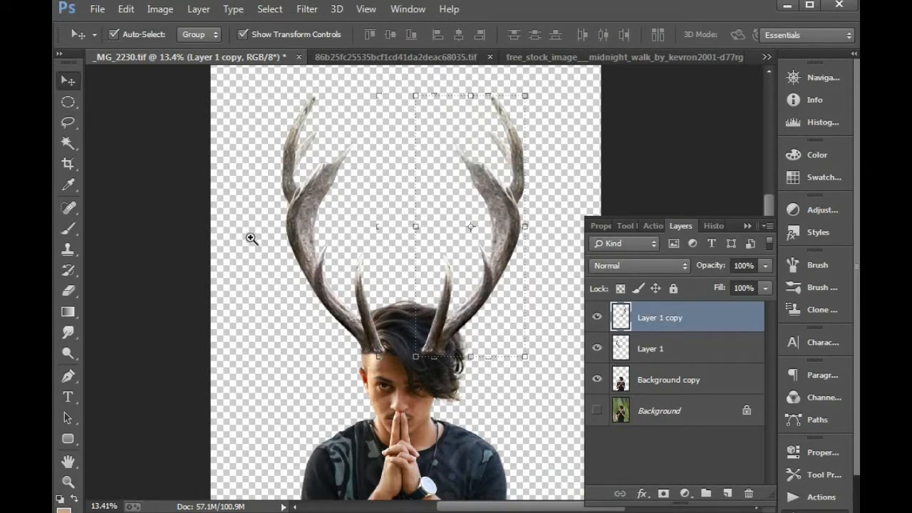
Step: Erase the hard lower edge of the copied antler with a 60 px Eraser to blend it into the hair
left_click_drag(251, 237, 548, 391, "ctrl")
left_click_drag(404, 345, 410, 283)
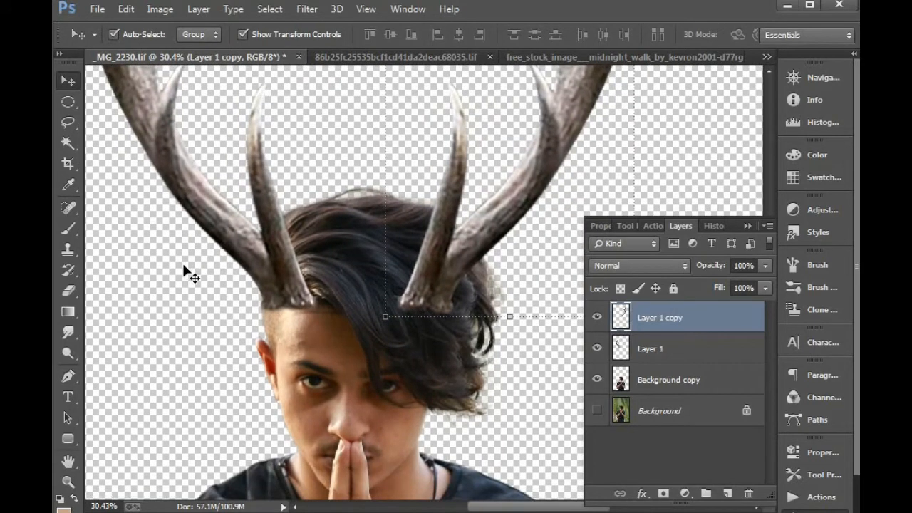
left_click(67, 290)
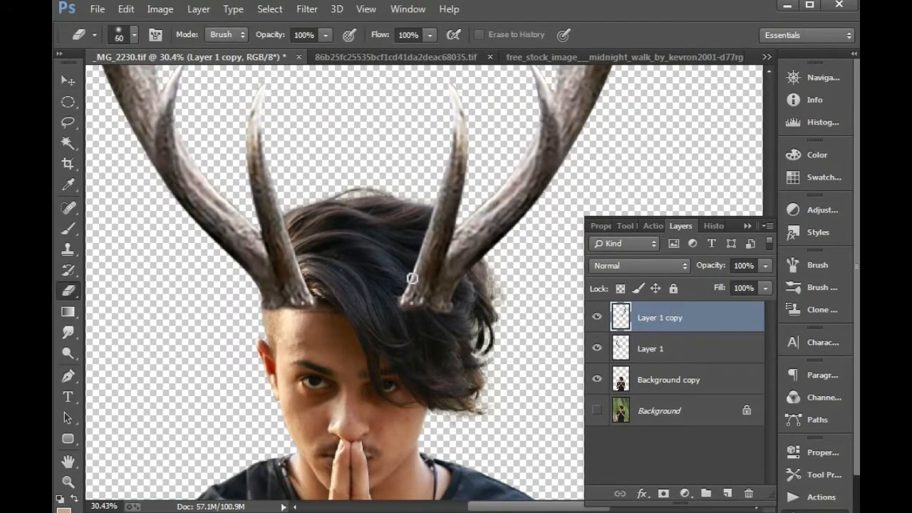
key("bracketright")
mouse_move(399, 275)
left_mouse_down()
mouse_move(428, 300)
mouse_move(456, 304)
mouse_move(416, 298)
mouse_move(407, 274)
mouse_move(428, 300)
mouse_move(406, 271)
mouse_move(406, 316)
mouse_move(399, 309)
left_mouse_up()
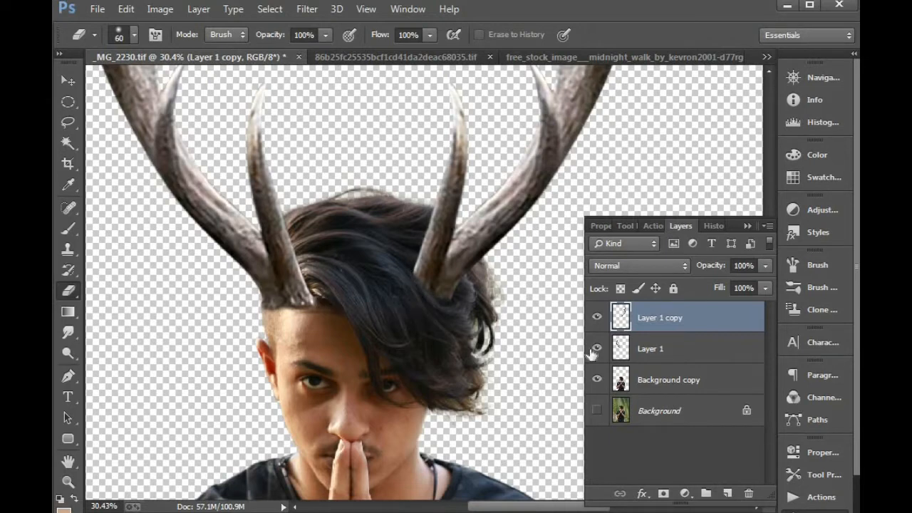
Step: Erase along the base of the original antler on Layer 1 to soften its join with the head
left_click(638, 349)
left_click_drag(320, 294, 313, 311)
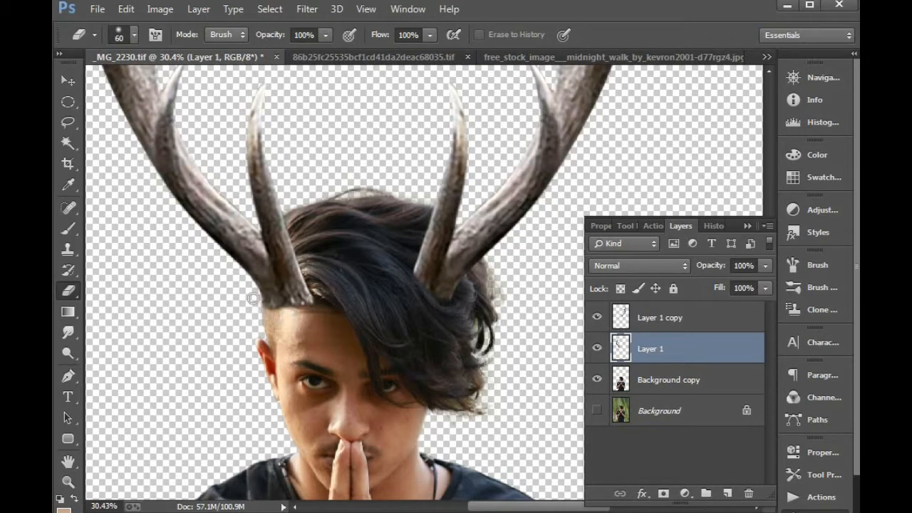
key("v")
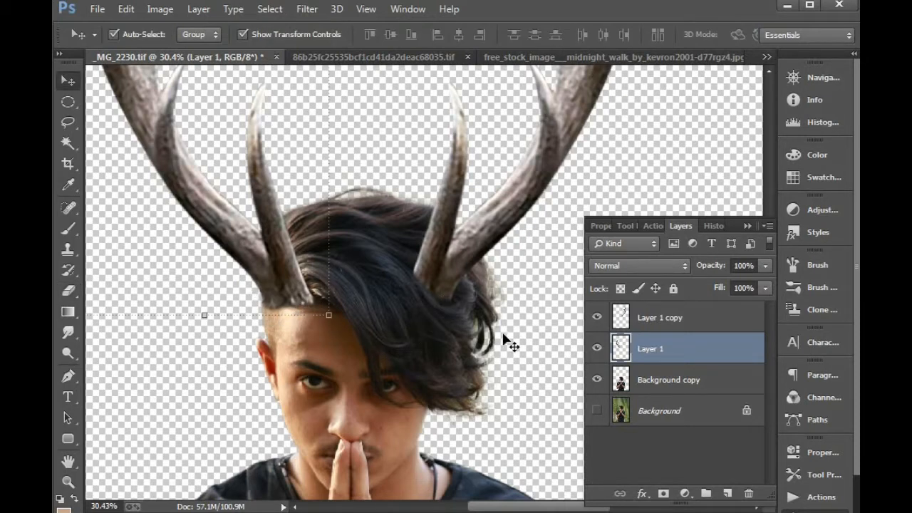
left_click(524, 370)
key("ctrl+0")
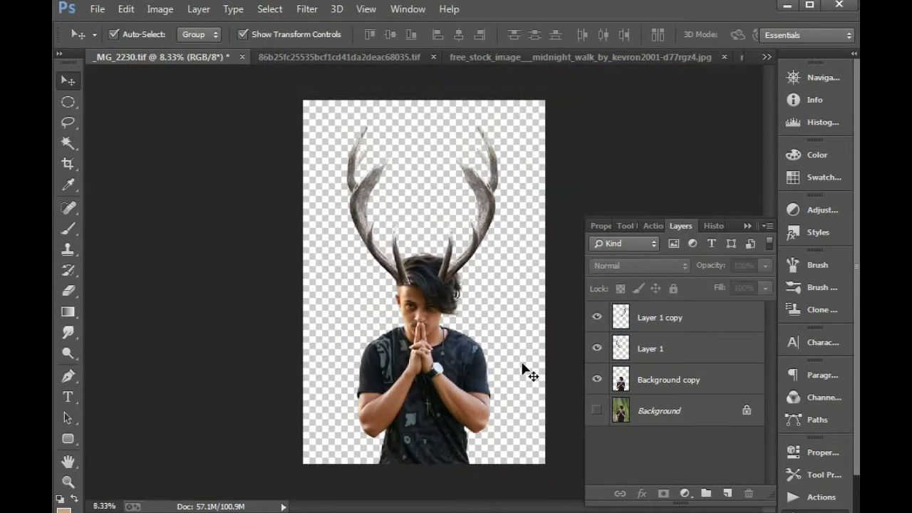
Step: Close the antler image and copy the moon from moon.0.jpg into the portrait between the antlers
left_click(308, 57)
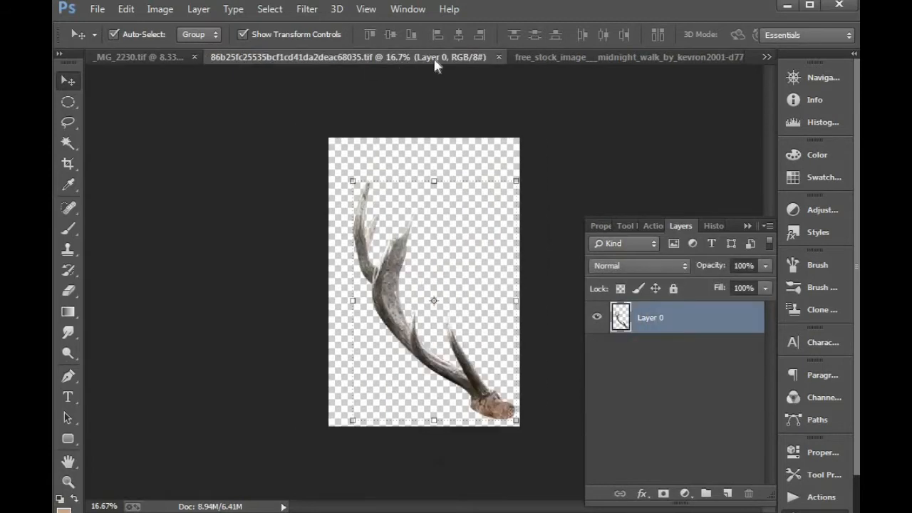
left_click(498, 57)
left_click(396, 57)
left_click(663, 58)
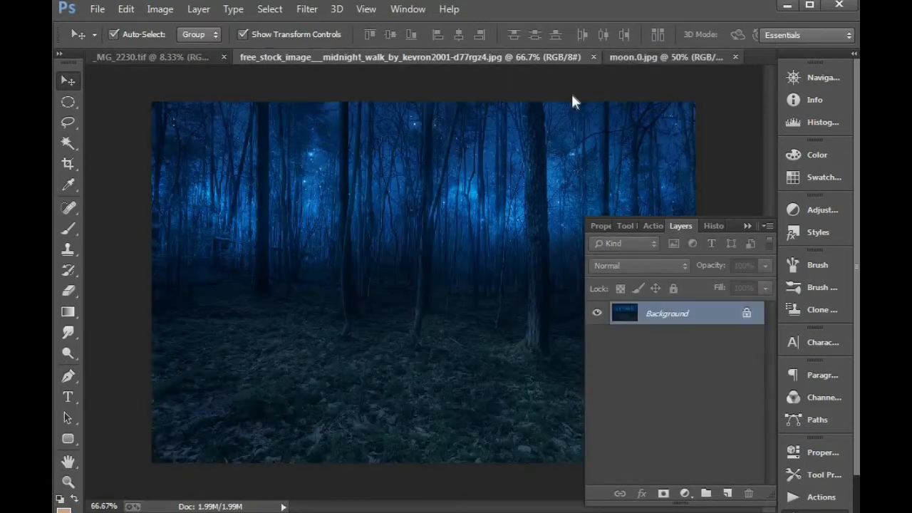
left_click_drag(407, 258, 400, 175)
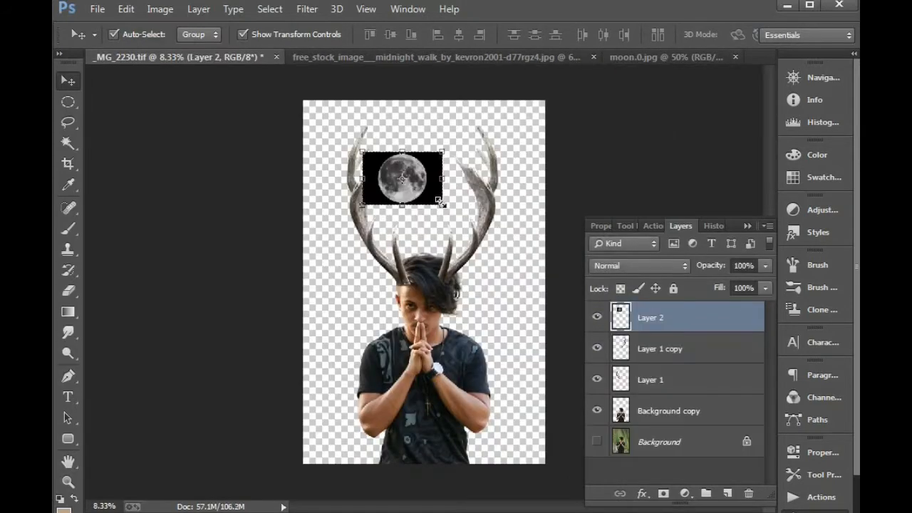
Step: Enlarge the moon layer proportionally from its centre so the moon spans the space between the antlers
left_click_drag(442, 205, 505, 247)
key("Return")
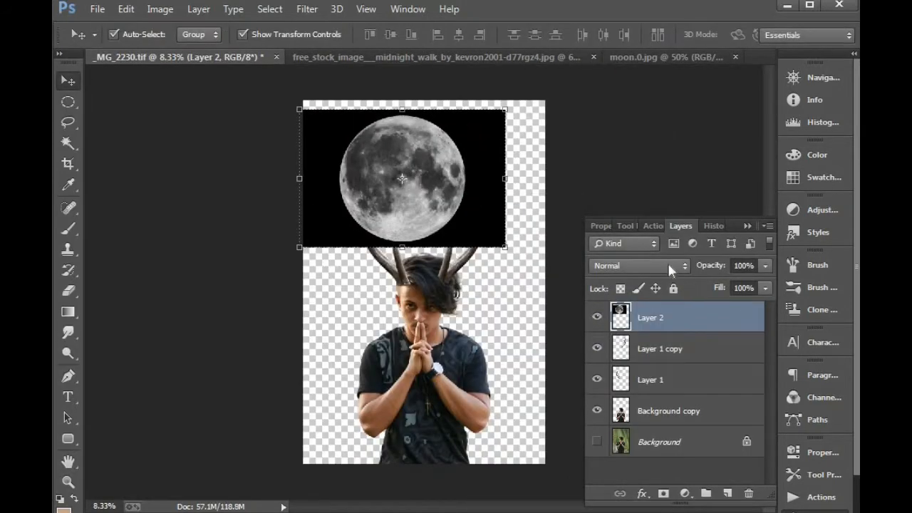
Step: Try the Screen blend mode on the moon layer and undo it
left_click(669, 268)
left_click(608, 131)
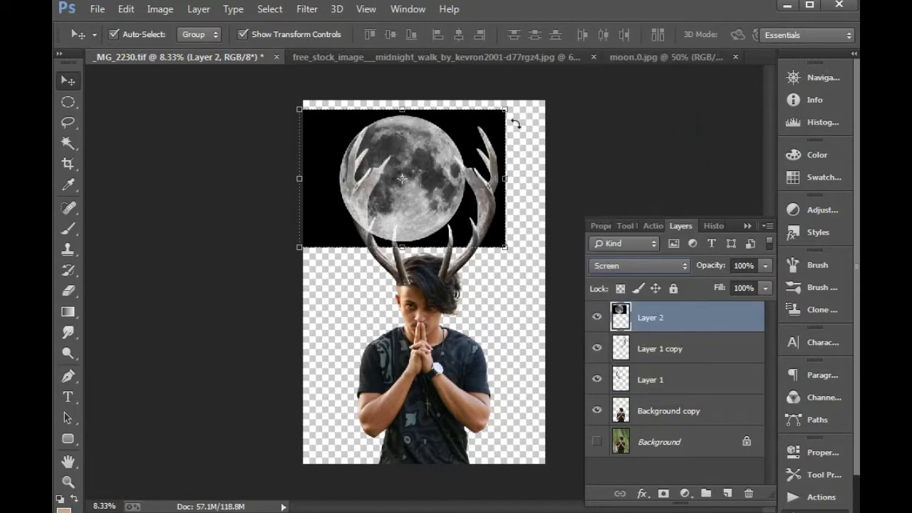
key("ctrl+z")
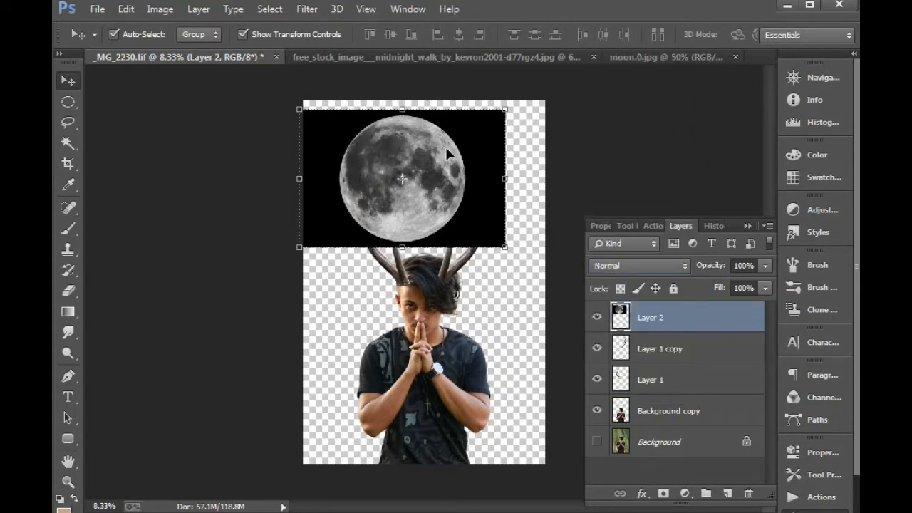
Step: Centre the moon layer above the man's head and delete its black background with a Magic Wand selection
left_click_drag(446, 153, 473, 178)
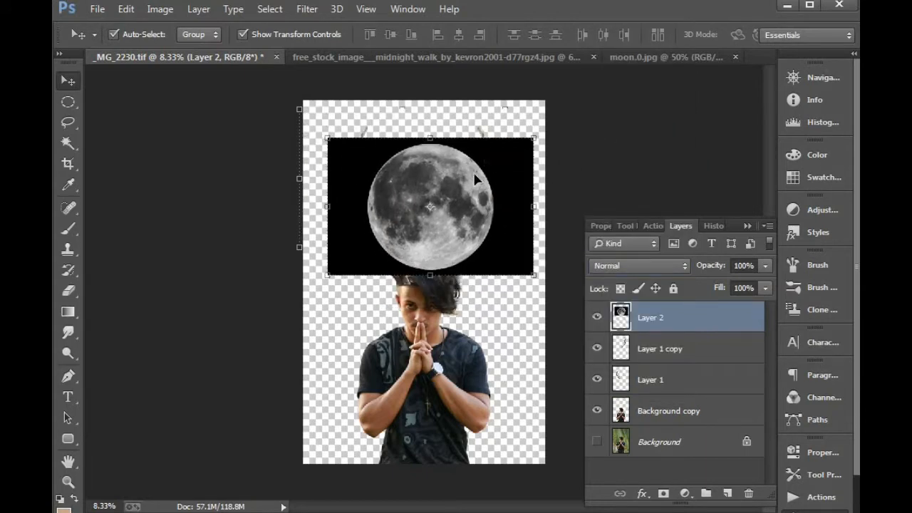
key("w")
left_click(507, 162)
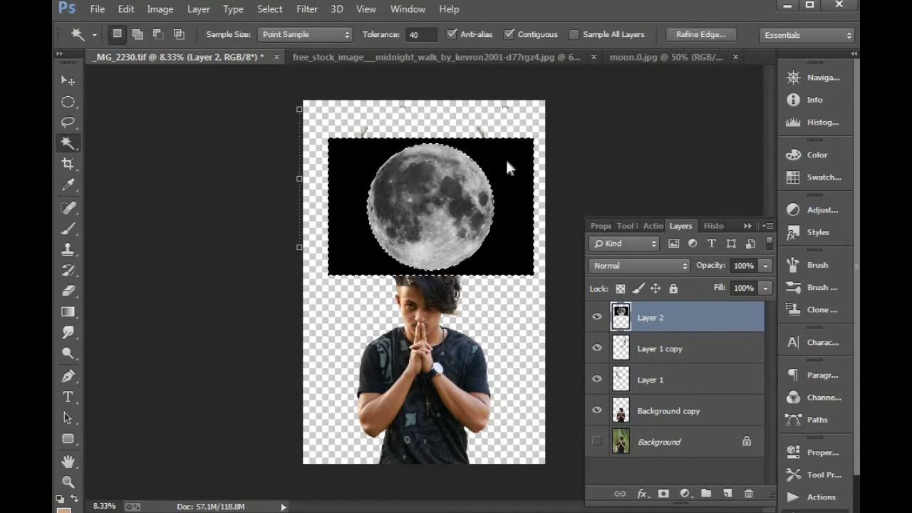
key("Delete")
key("ctrl+d")
key("v")
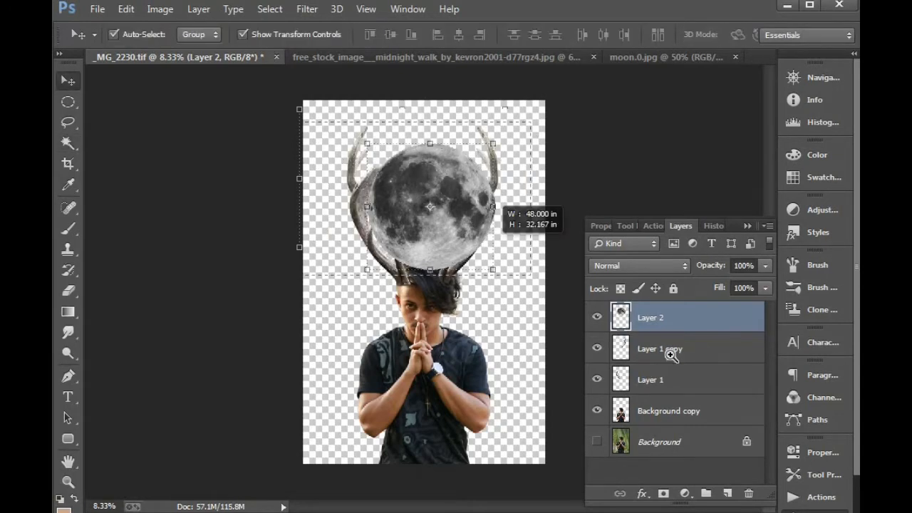
Step: Move the moon on Layer 2 behind both antler layers in the stacking order
left_click_drag(670, 355, 670, 356)
left_click_drag(454, 264, 396, 287)
key("ctrl+bracketleft")
key("ctrl+bracketleft")
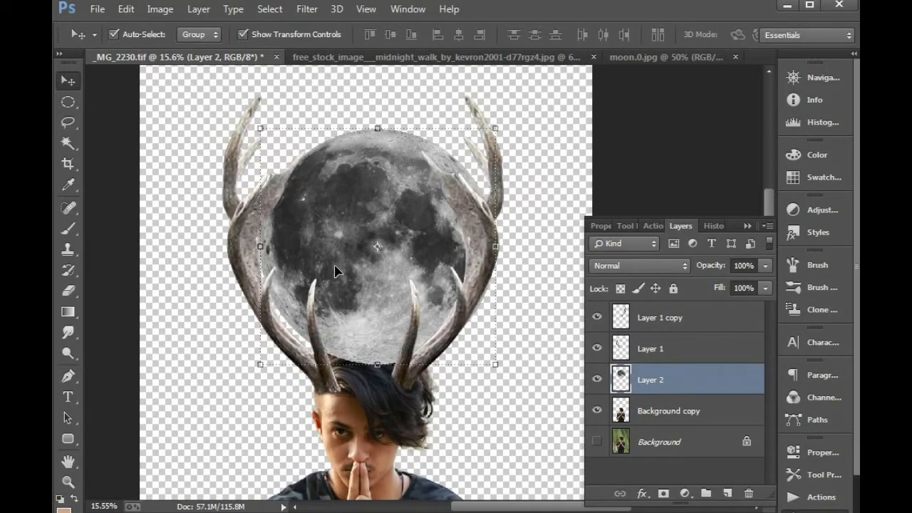
key("Tab")
key("Tab")
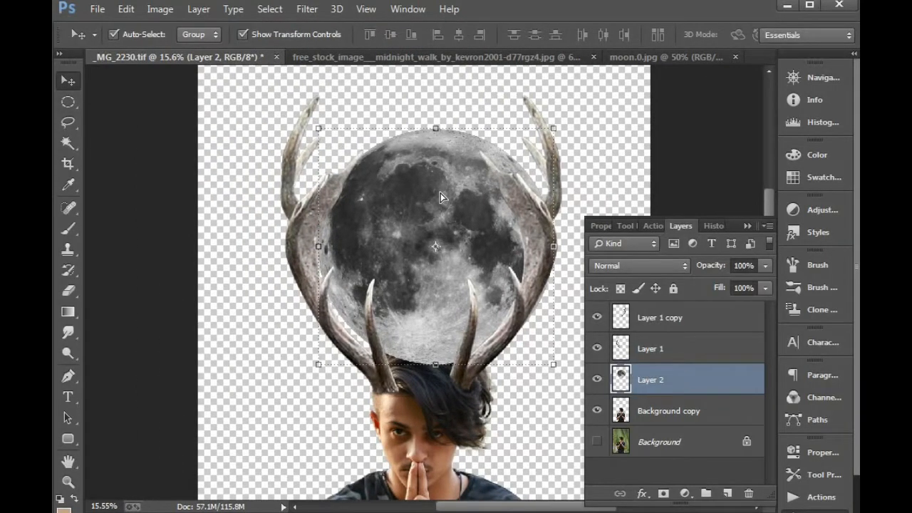
Step: Shift the moon sideways and slightly upward so it sits centred between the antlers above the hair
left_click_drag(441, 193, 429, 193)
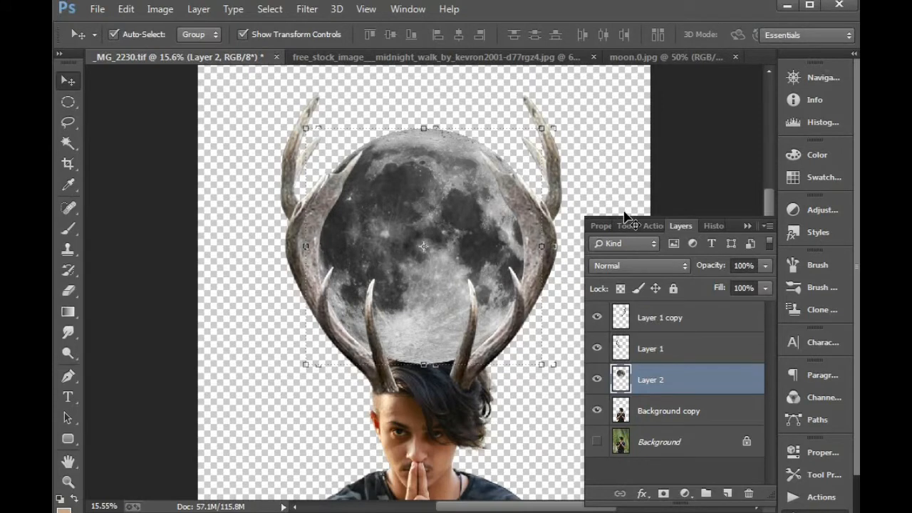
key("shift+Up")
key("shift+Up")
key("shift+Up")
key("shift+Up")
key("shift+Up")
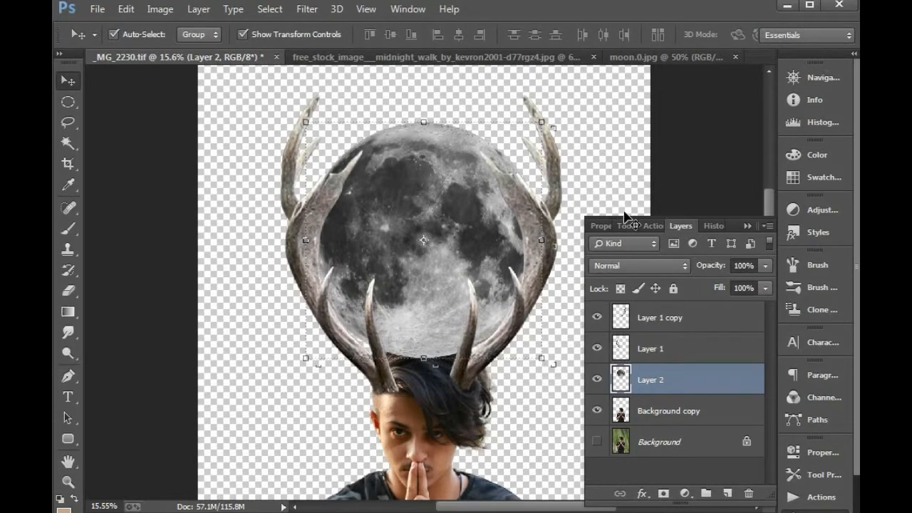
key("shift+Up")
key("shift+Up")
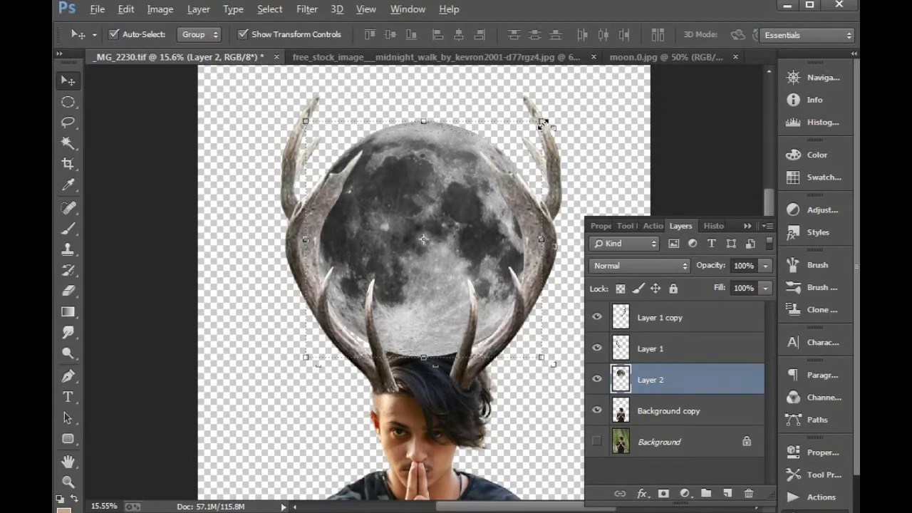
Step: Scale the moon up to about 100.7% and fine-tune its position between the antlers
left_click_drag(543, 123, 542, 121)
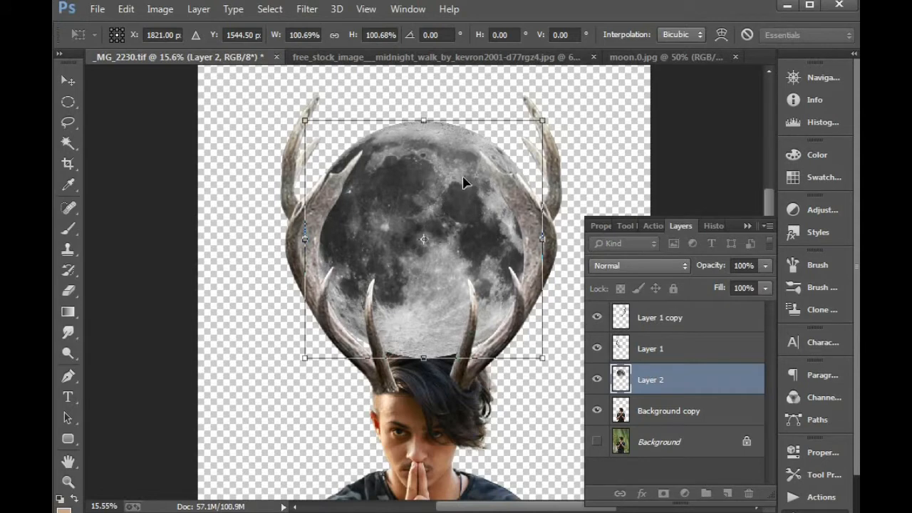
left_click_drag(463, 183, 464, 179)
key("Return")
Step: Try merging the two antler layers, Layer 1 and Layer 1 copy, into one layer
left_click_drag(226, 131, 542, 341)
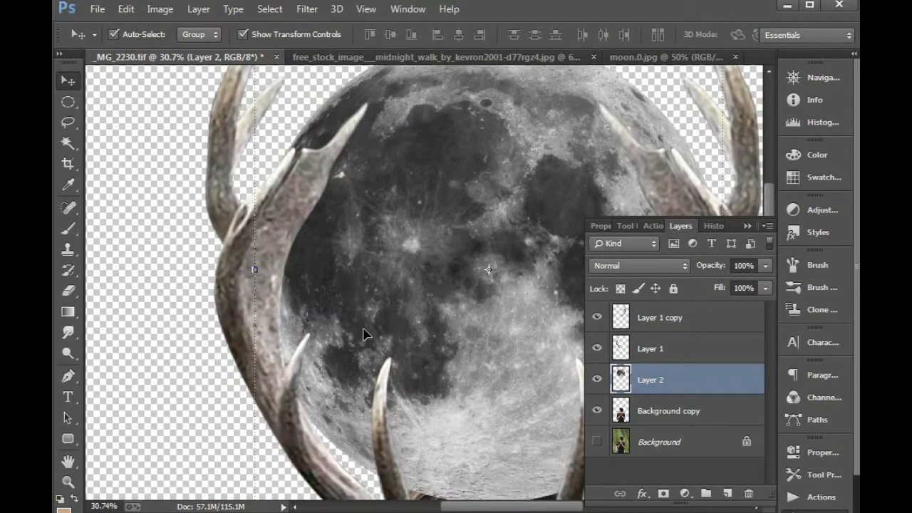
left_click(297, 202)
key("ctrl+minus")
key("ctrl+minus")
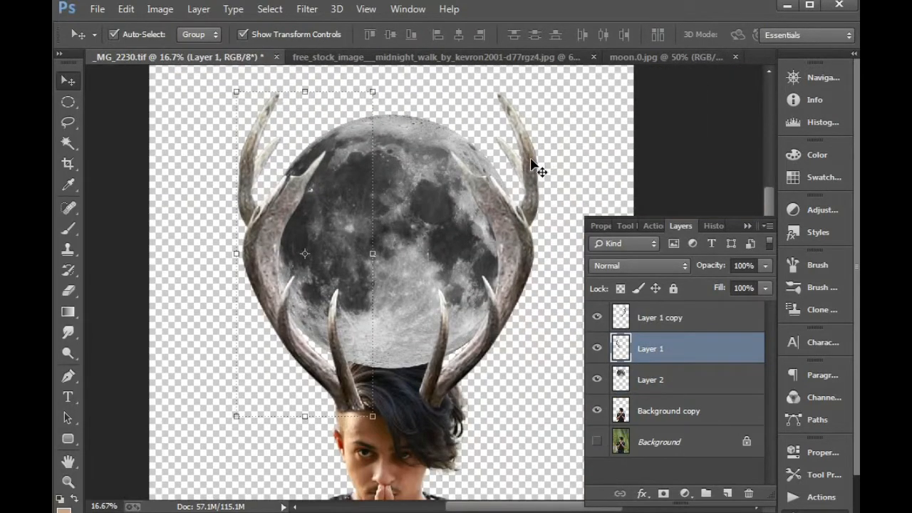
left_click(533, 160, "shift")
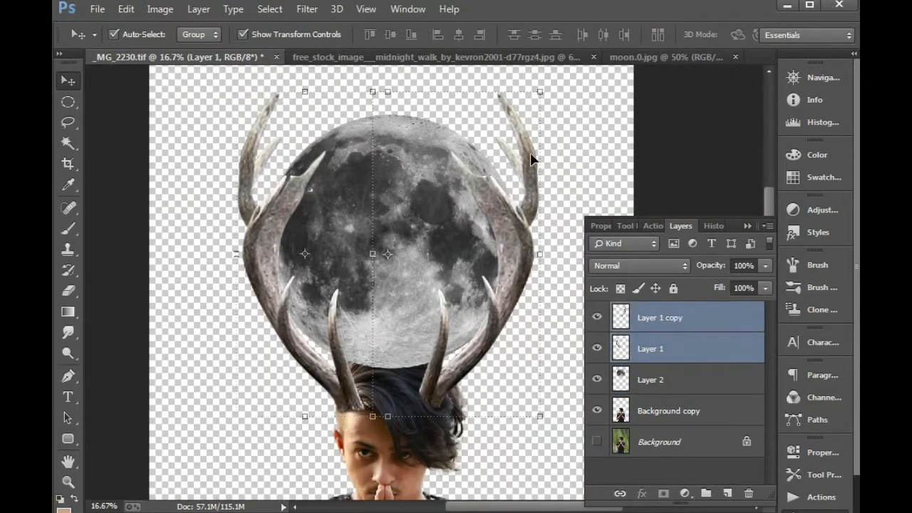
key("ctrl+e")
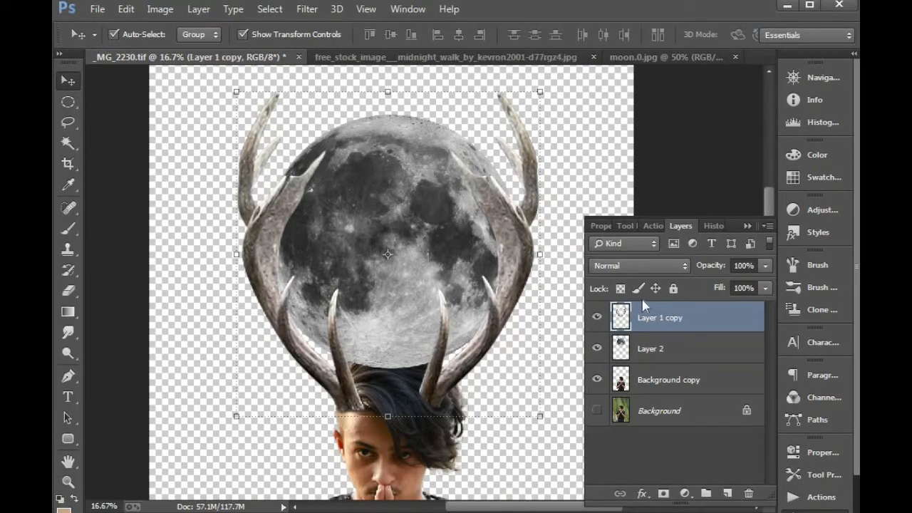
left_click_drag(214, 134, 665, 397)
left_click_drag(437, 289, 476, 312)
left_click_drag(290, 241, 368, 231)
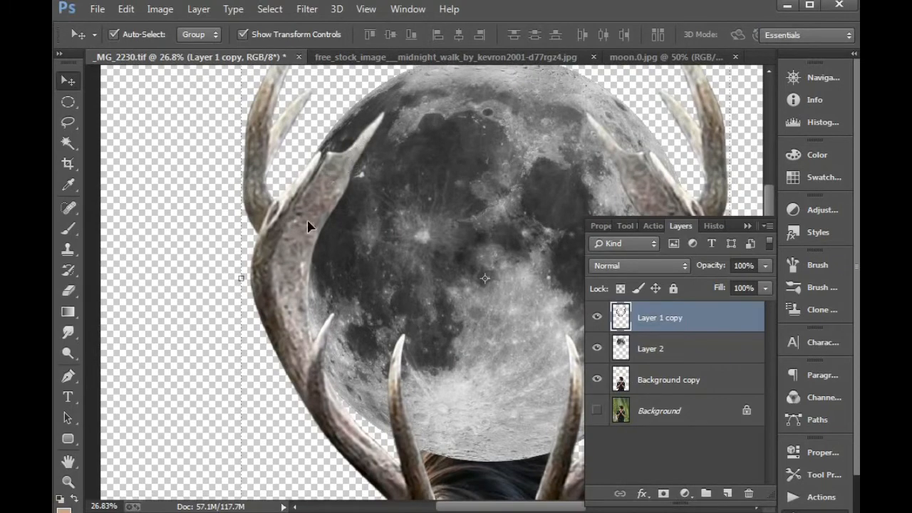
left_click_drag(418, 178, 343, 205)
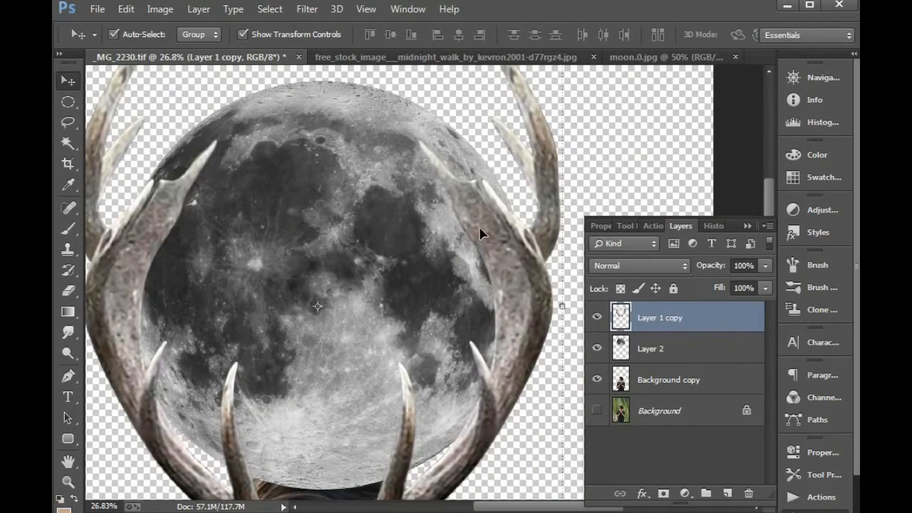
left_click_drag(204, 193, 250, 172)
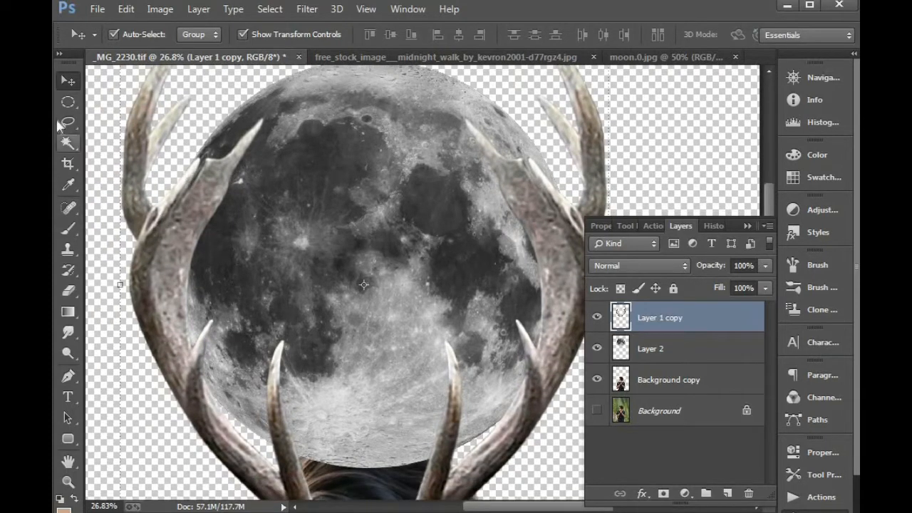
Step: Try tracing a Pen tool path along the edge of the original antler where it overlaps the moon
left_click(68, 373)
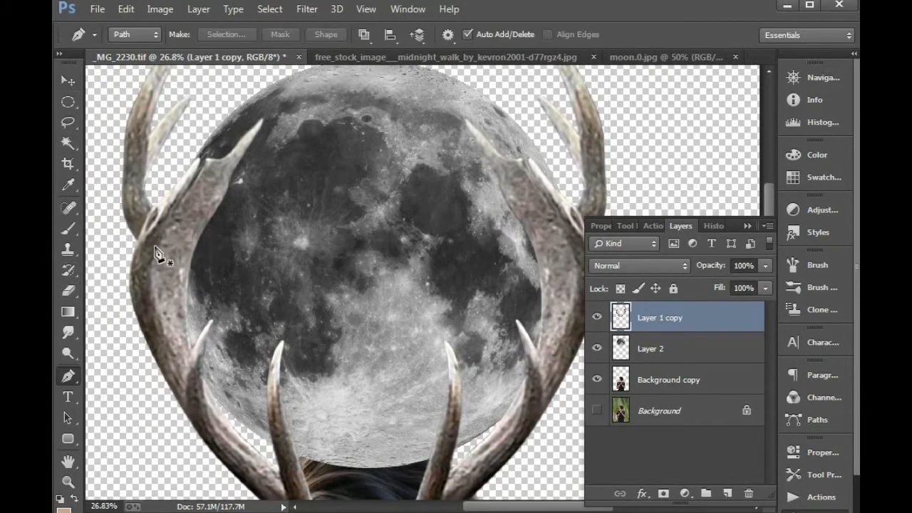
left_click_drag(160, 242, 205, 229)
left_click(246, 147)
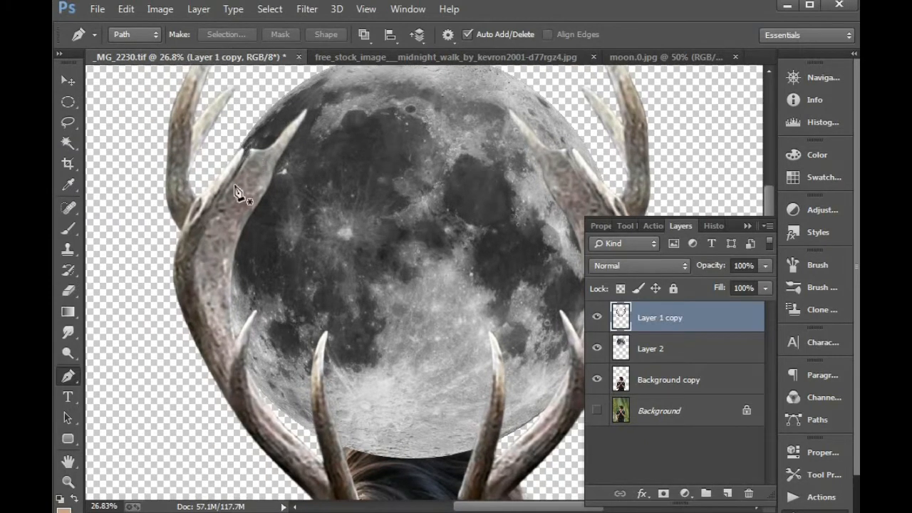
left_click(225, 191)
left_click(212, 208)
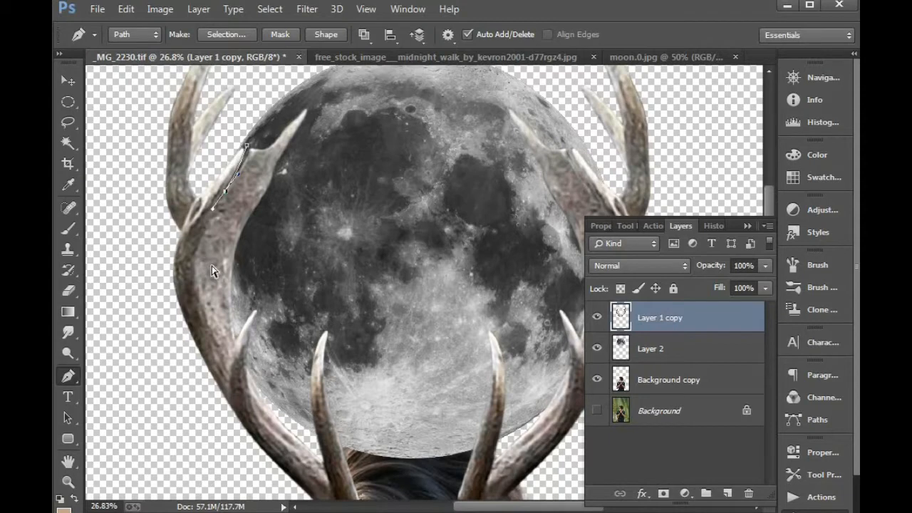
Step: Undo the pen path and the merging of the two antler layers
key("ctrl+alt+z")
key("ctrl+alt+z")
key("ctrl+alt+z")
key("ctrl+alt+z")
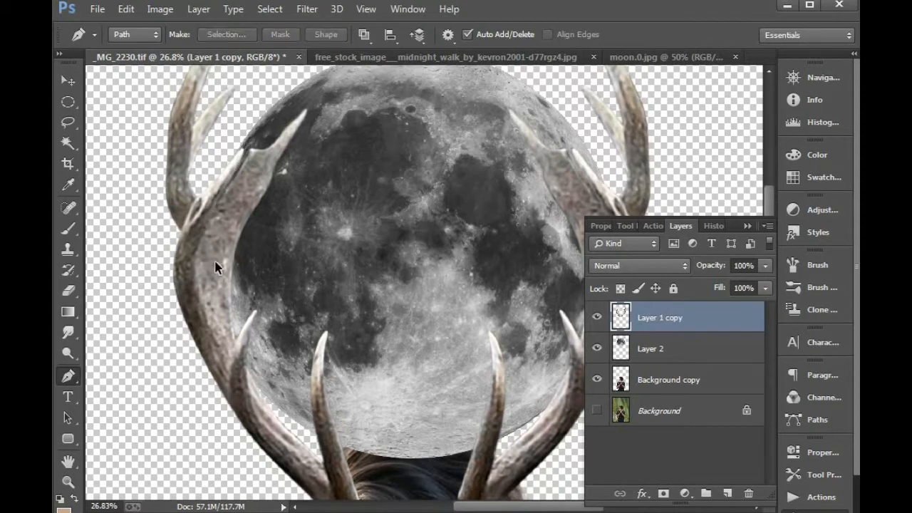
key("v")
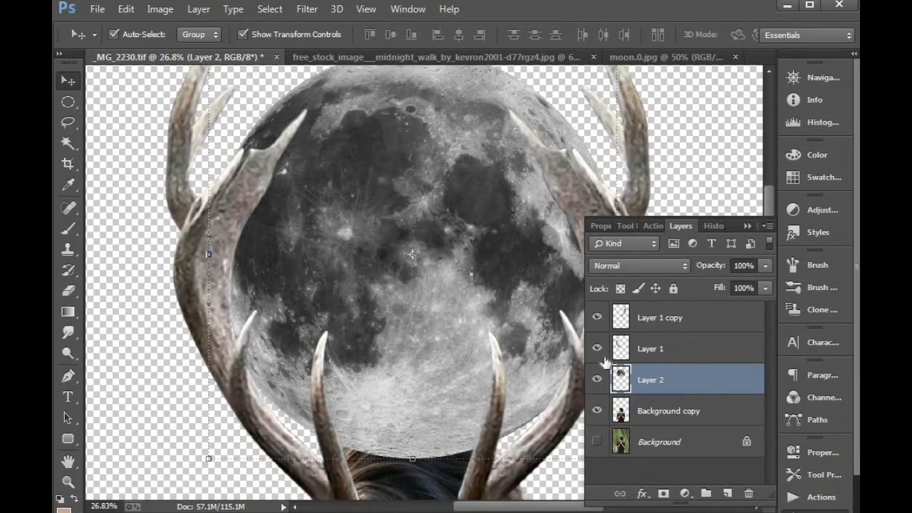
Step: Select the moon's circular outline on Layer 2 using the Magic Wand on the empty area and inverting the selection
key("ctrl+minus")
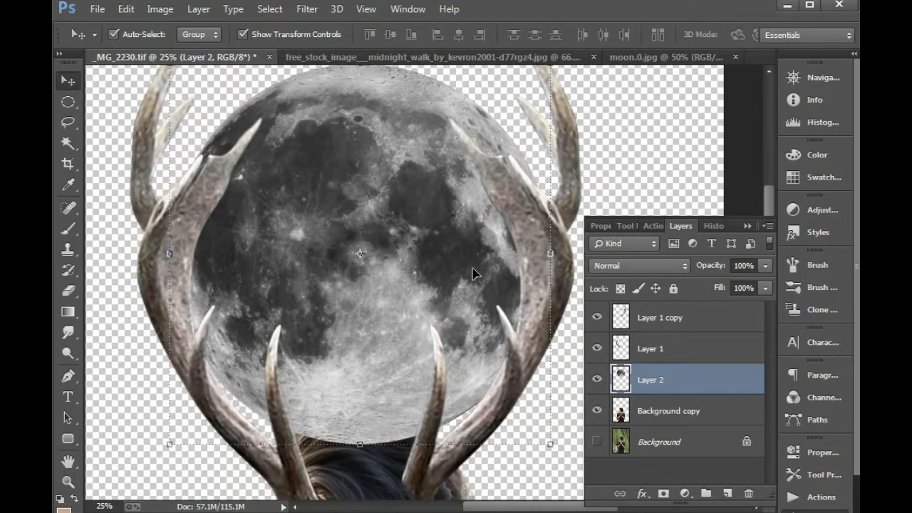
left_click(66, 143)
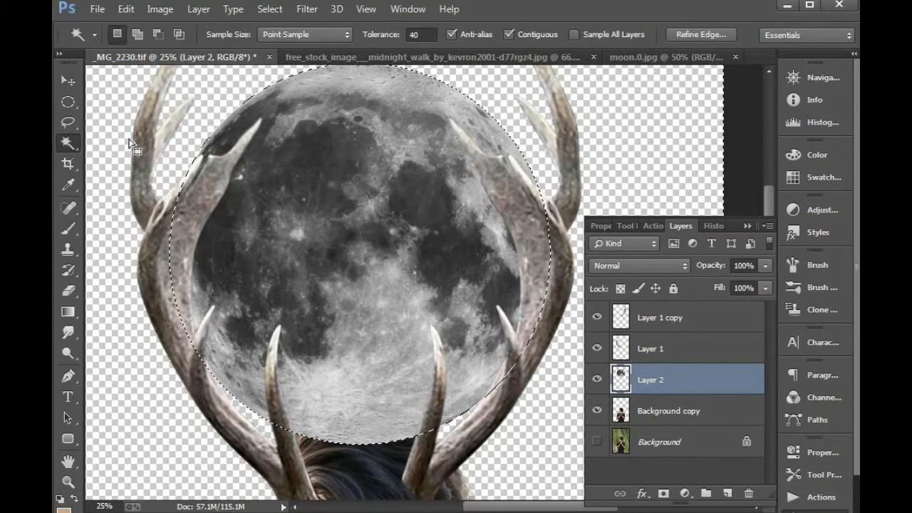
key("ctrl+minus")
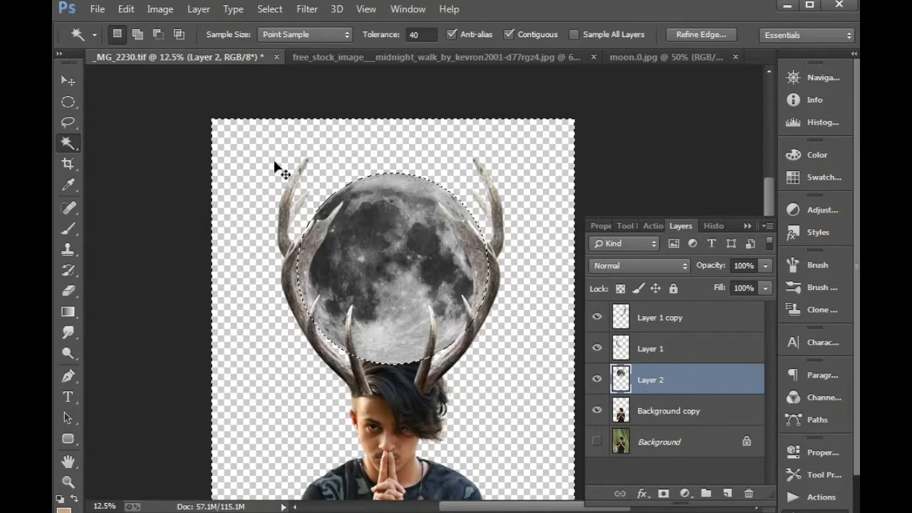
key("ctrl+shift+i")
left_click_drag(247, 154, 576, 381)
left_click_drag(437, 327, 370, 281)
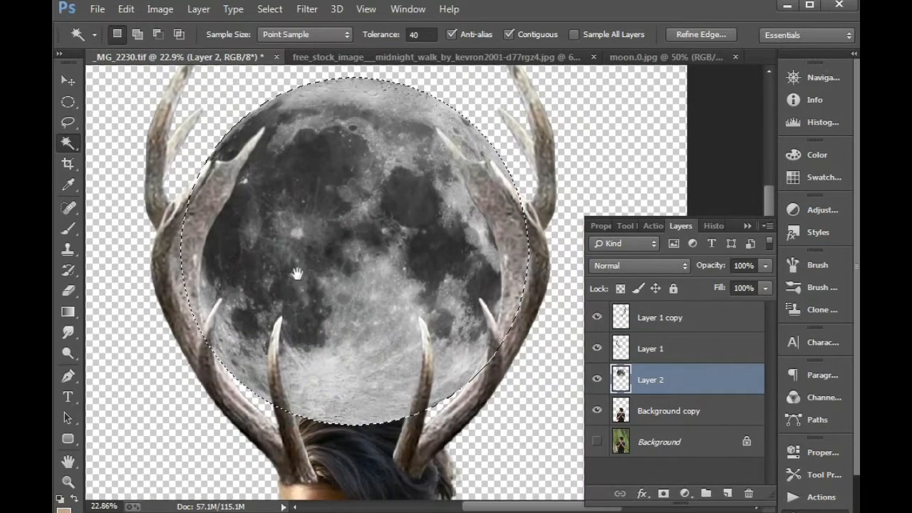
Step: Erase the upper part of the original antler on Layer 1 that overlaps the moon inside the selection
left_click(69, 290)
left_click_drag(112, 119, 441, 351)
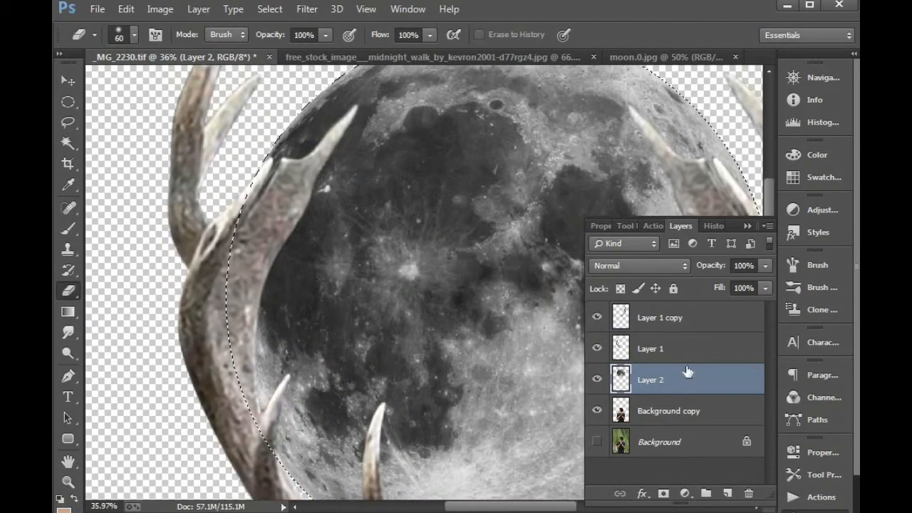
left_click(669, 351)
mouse_move(360, 113)
left_mouse_down()
mouse_move(319, 162)
mouse_move(303, 160)
mouse_move(283, 177)
mouse_move(290, 203)
mouse_move(305, 206)
mouse_move(288, 232)
mouse_move(291, 191)
mouse_move(279, 177)
mouse_move(245, 243)
mouse_move(239, 330)
mouse_move(254, 298)
left_mouse_up()
key("bracketright")
key("bracketright")
key("bracketright")
key("bracketright")
key("bracketright")
key("bracketleft")
key("bracketleft")
key("bracketright")
key("bracketright")
mouse_move(261, 234)
left_mouse_down()
mouse_move(281, 210)
mouse_move(265, 203)
left_mouse_up()
Step: Erase the remaining lower overlap of the antler on Layer 1 along the moon's edge with a 70 px Eraser, keeping the small tine
key("bracketleft")
key("bracketleft")
key("bracketleft")
key("bracketleft")
key("bracketleft")
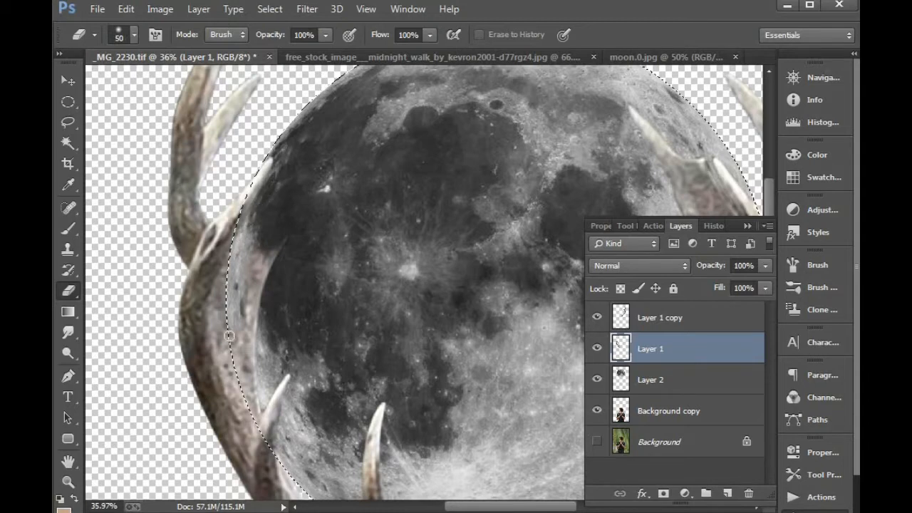
key("bracketright")
key("bracketright")
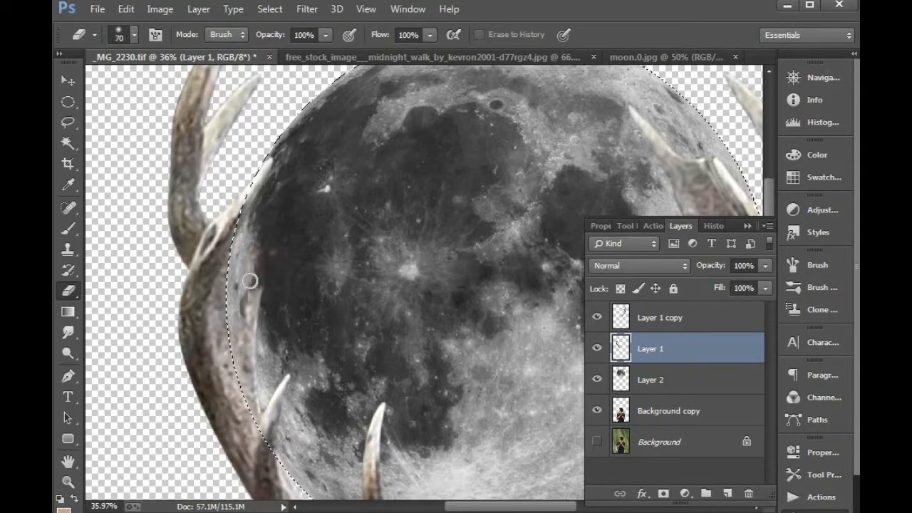
scroll(249, 282, "down", 3)
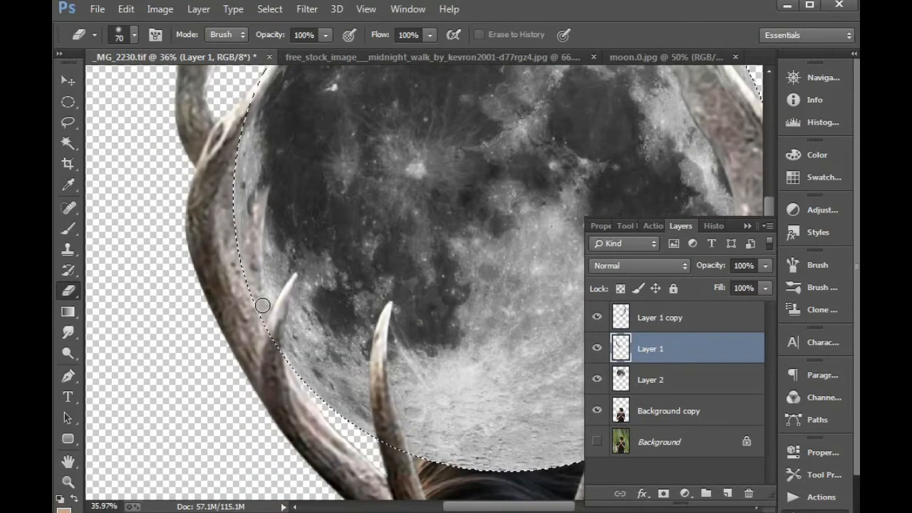
mouse_move(261, 312)
left_mouse_down()
mouse_move(252, 241)
mouse_move(248, 268)
mouse_move(262, 187)
mouse_move(251, 194)
mouse_move(259, 292)
mouse_move(250, 173)
mouse_move(260, 142)
mouse_move(272, 137)
mouse_move(262, 273)
left_mouse_up()
Step: Erase the part of the mirrored antler on Layer 1 copy that overlaps the moon with a 90 px Eraser
left_click_drag(553, 134, 334, 185)
left_click(625, 326)
mouse_move(443, 231)
left_mouse_down()
mouse_move(340, 187)
mouse_move(419, 286)
left_mouse_up()
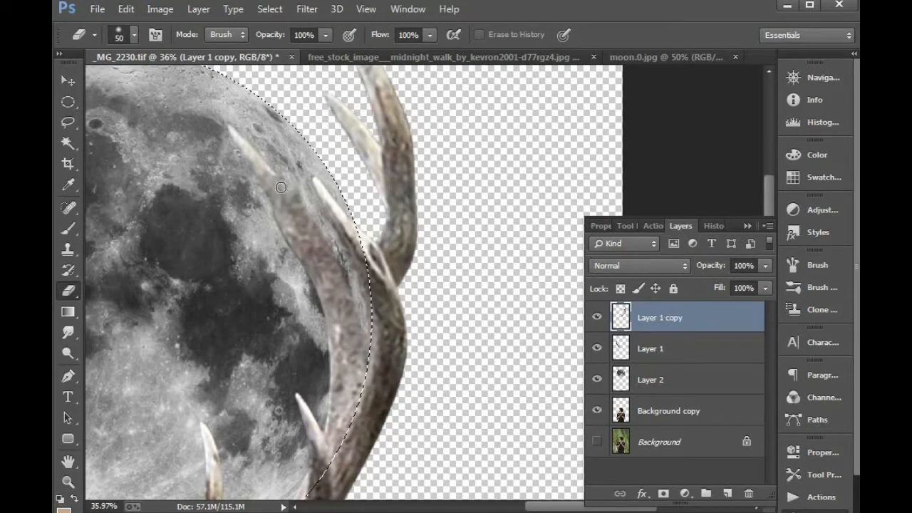
key("bracketright")
key("bracketright")
key("bracketright")
key("bracketright")
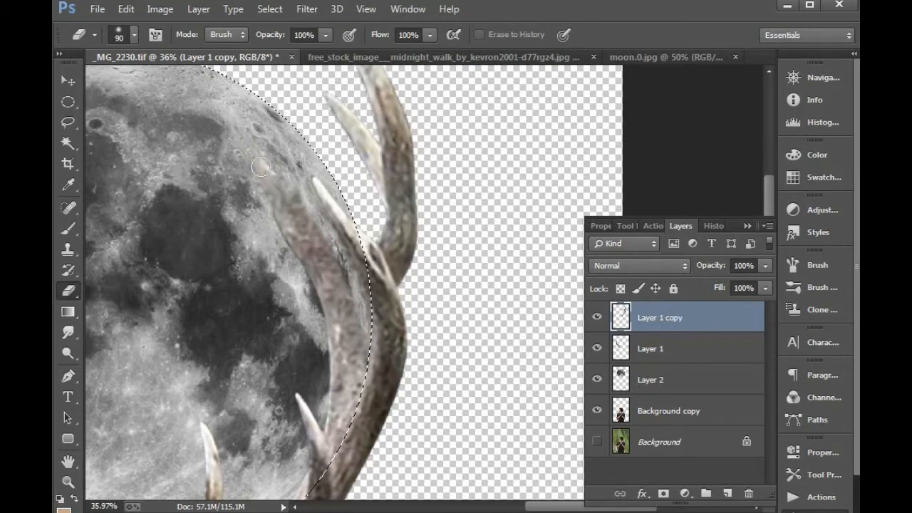
mouse_move(261, 166)
left_mouse_down()
mouse_move(293, 235)
mouse_move(303, 239)
mouse_move(297, 203)
mouse_move(315, 257)
mouse_move(306, 228)
mouse_move(326, 253)
mouse_move(323, 246)
mouse_move(353, 324)
mouse_move(355, 308)
mouse_move(340, 442)
mouse_move(333, 414)
mouse_move(331, 422)
mouse_move(338, 314)
mouse_move(303, 247)
mouse_move(278, 235)
mouse_move(267, 204)
mouse_move(317, 292)
mouse_move(342, 412)
left_mouse_up()
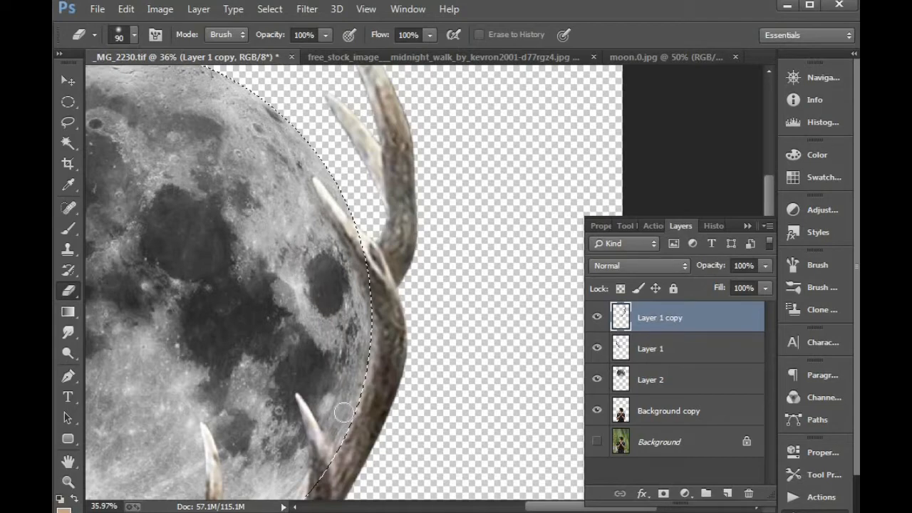
Step: Deselect the moon outline and merge the two antler layers, Layer 1 and Layer 1 copy, into one layer
key("ctrl+0")
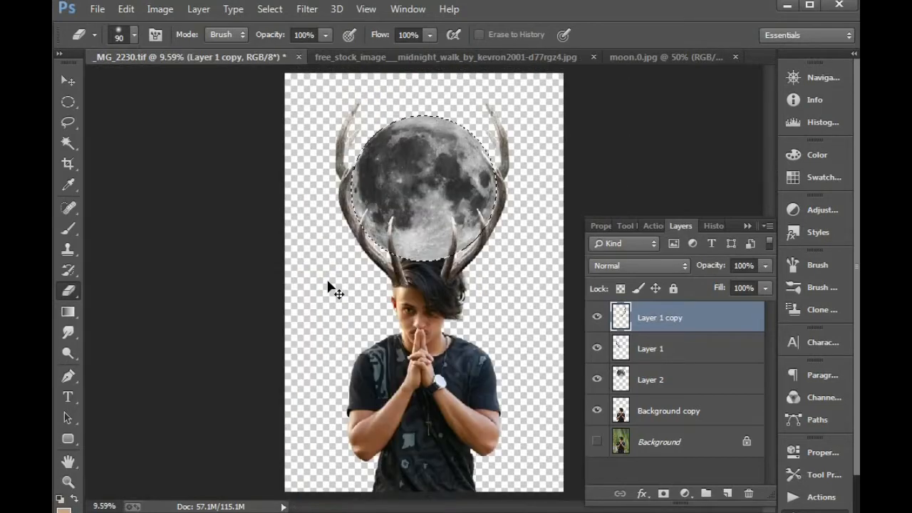
key("ctrl+minus")
key("ctrl+d")
key("v")
left_click_drag(287, 116, 631, 356)
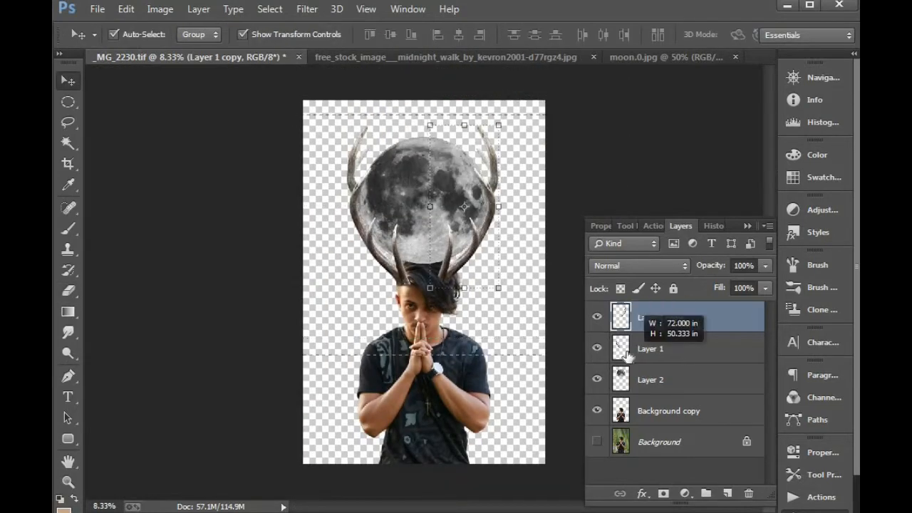
left_click_drag(478, 270, 435, 285)
left_click(644, 350, "shift")
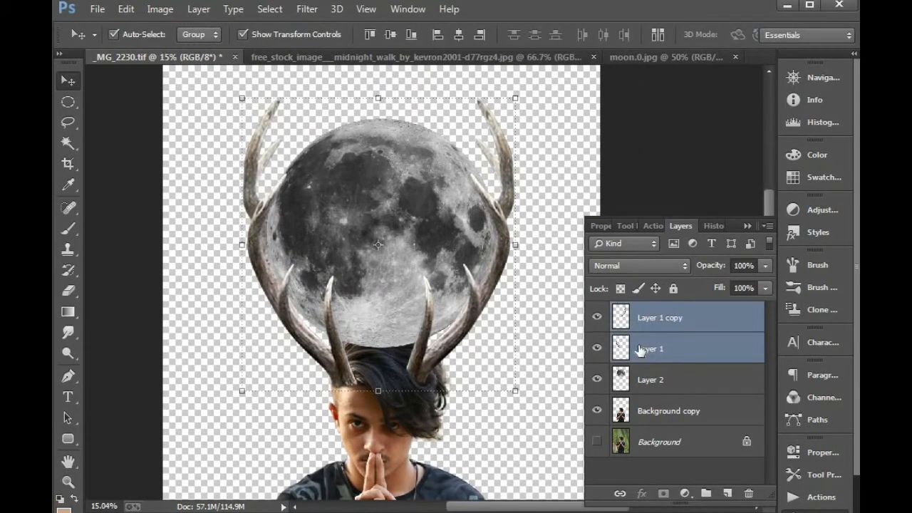
key("ctrl+e")
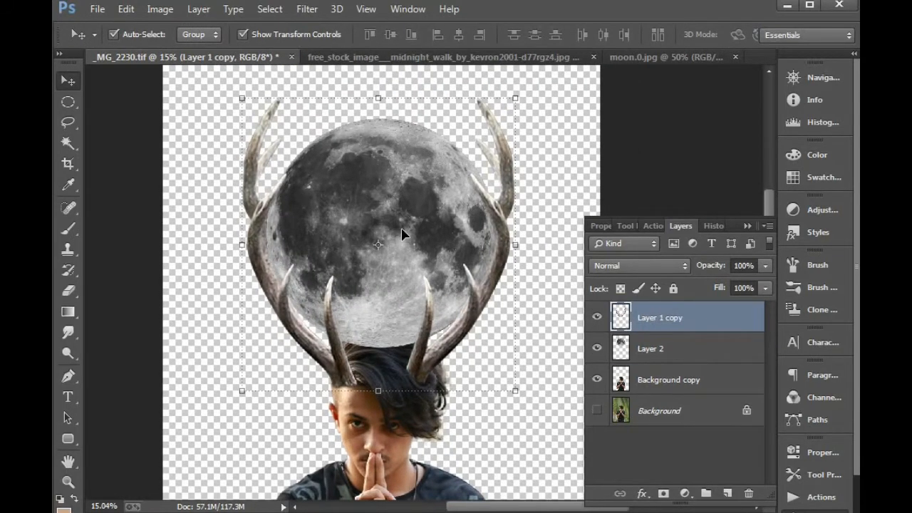
key("ctrl+minus")
left_click(636, 266)
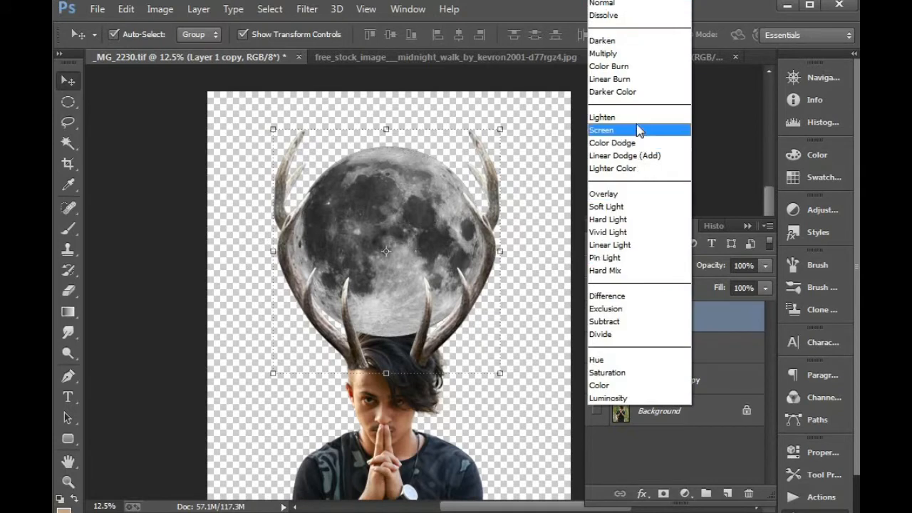
left_click(610, 120)
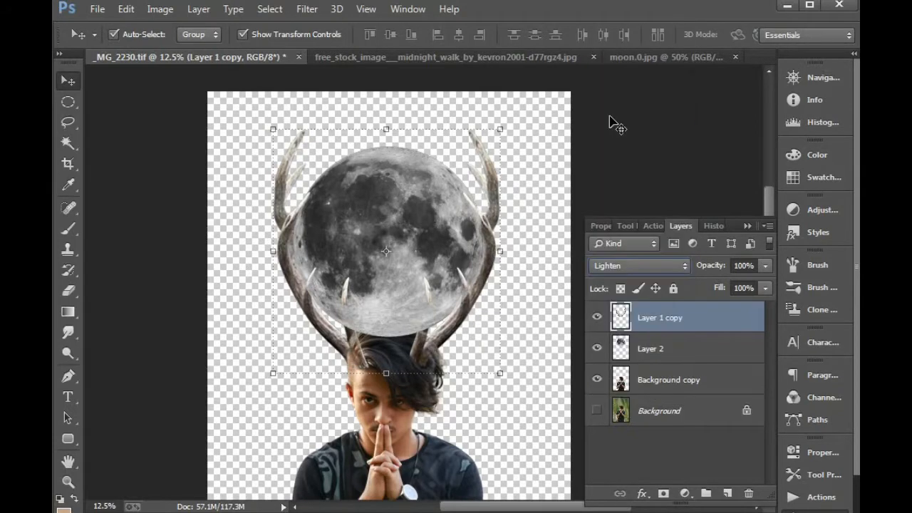
key("ctrl+z")
left_click(656, 348)
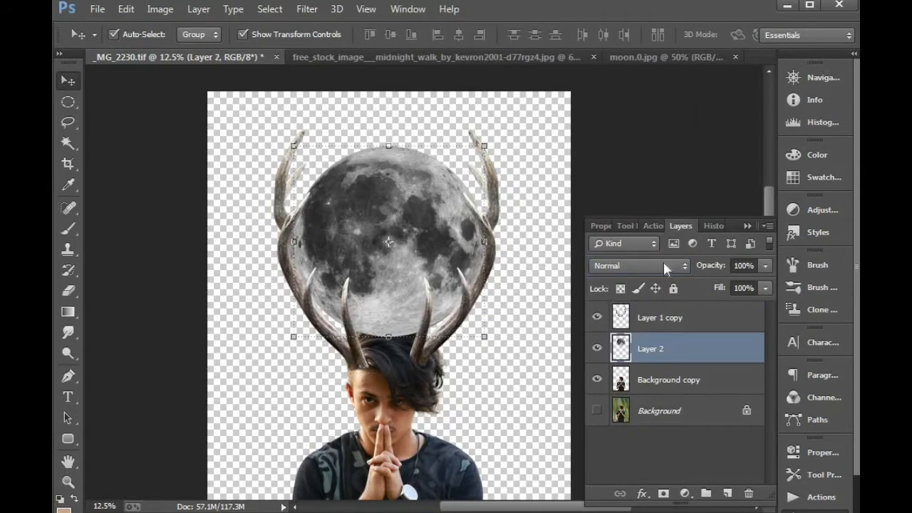
left_click(663, 263)
left_click(614, 118)
Step: Bring the midnight forest image into the _MG_2230.tif composite as a new layer
left_click(450, 56)
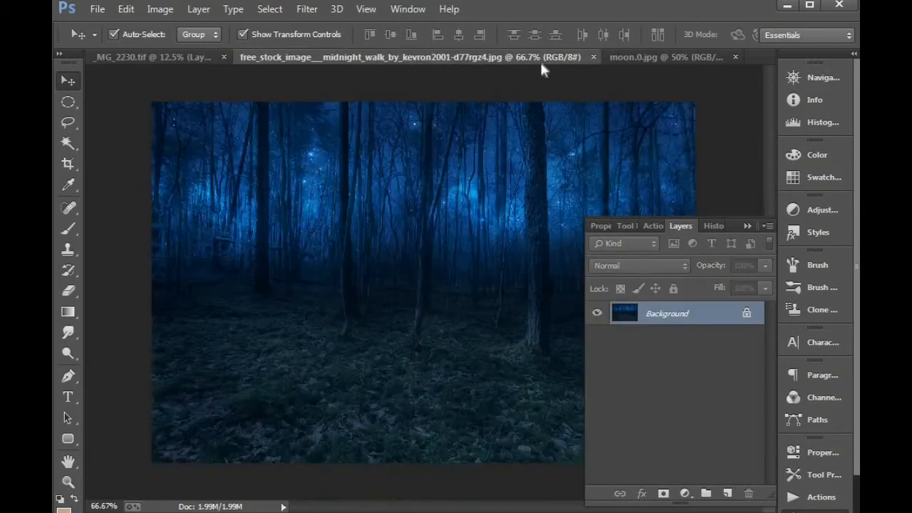
left_click_drag(549, 165, 365, 241)
key("ctrl+minus")
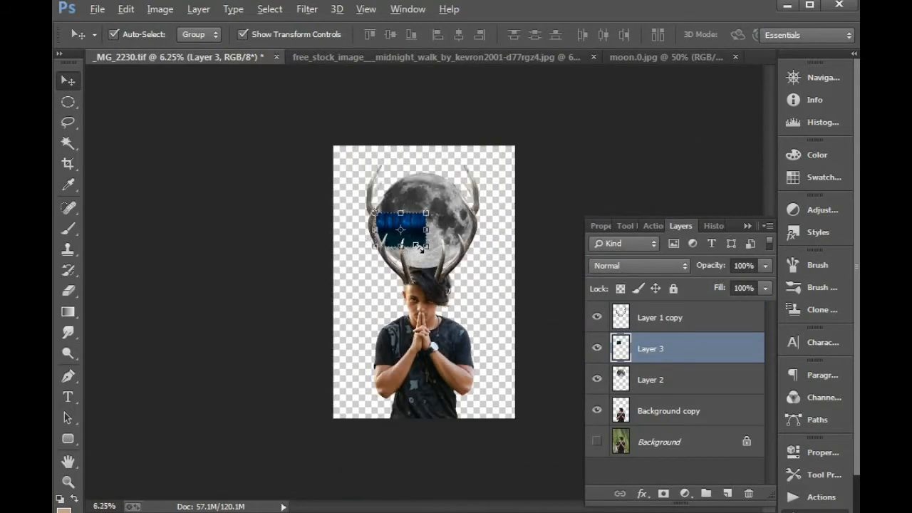
Step: Enlarge the forest layer to about 881% so it covers the canvas, and move it below the Background copy layer
left_click_drag(423, 248, 629, 368)
left_click_drag(502, 298, 526, 361)
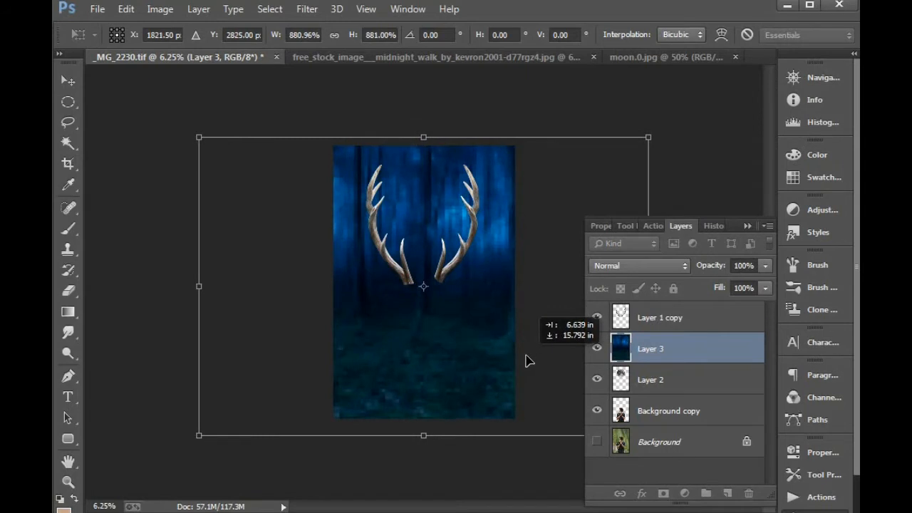
key("Return")
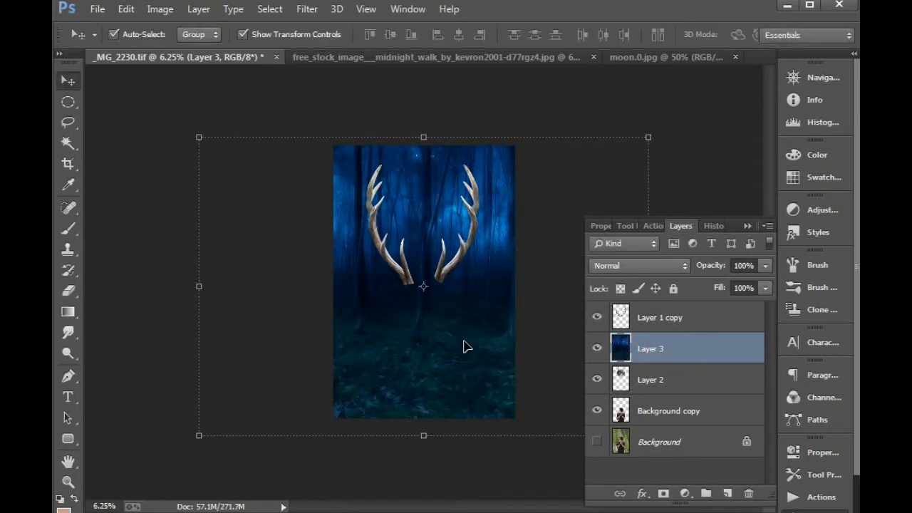
key("ctrl+bracketleft")
key("ctrl+bracketleft")
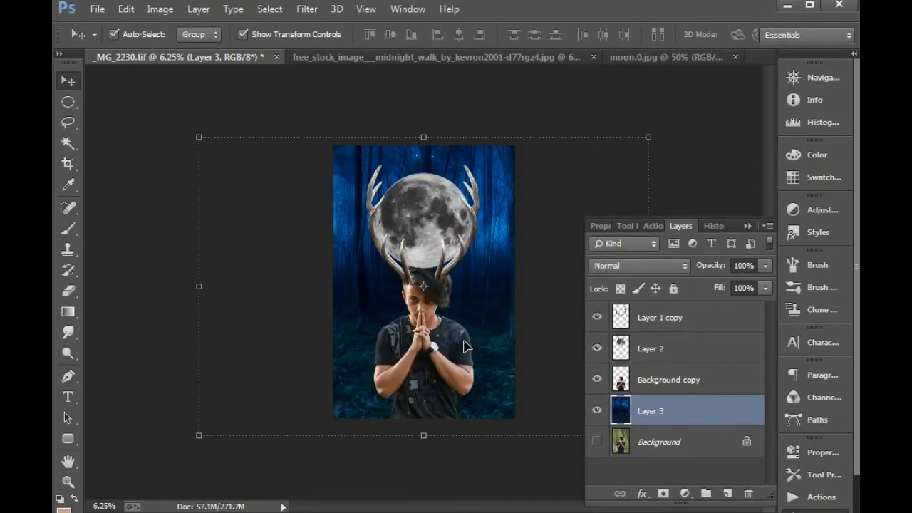
Step: Apply a Gaussian Blur with a radius of 37.4 pixels to the forest on Layer 3
key("ctrl+plus")
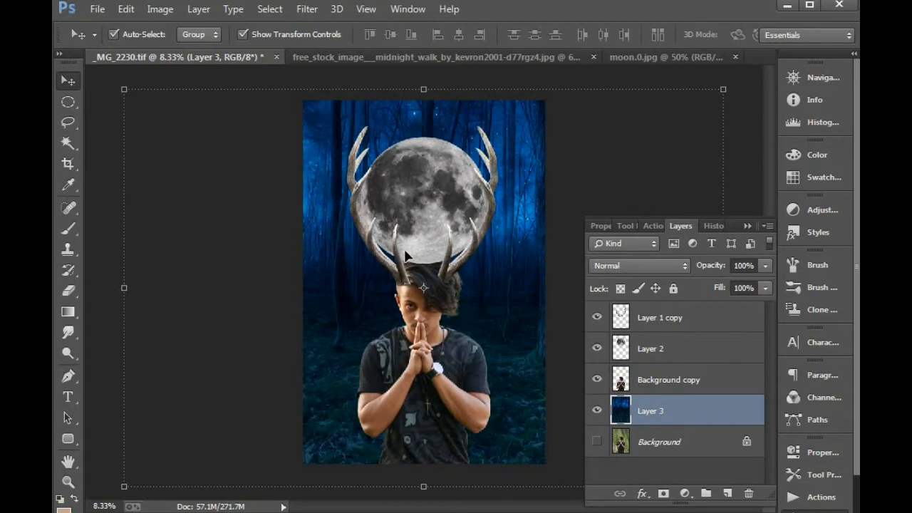
left_click(307, 8)
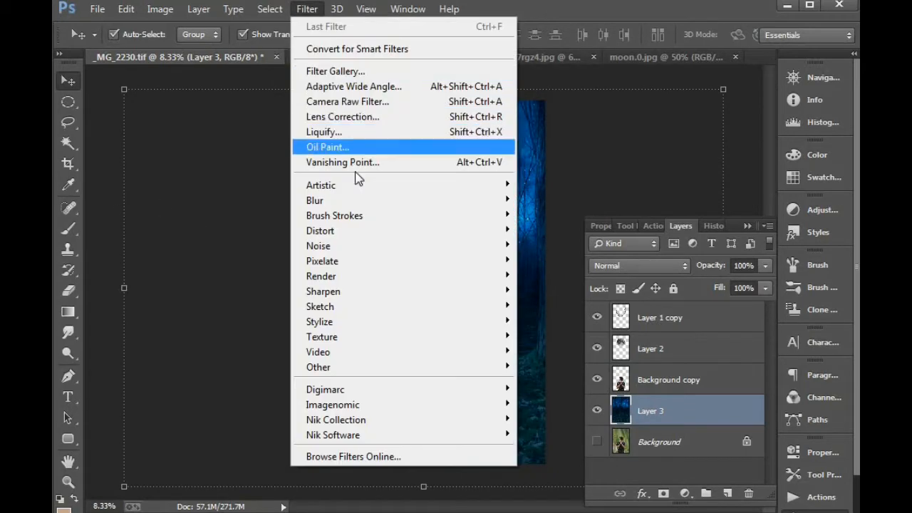
mouse_move(366, 199)
left_click(588, 313)
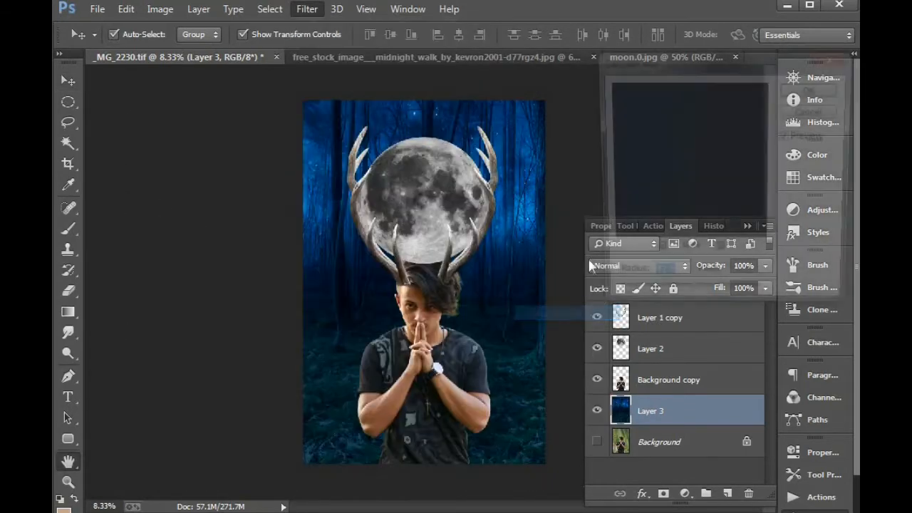
left_click_drag(684, 296, 688, 299)
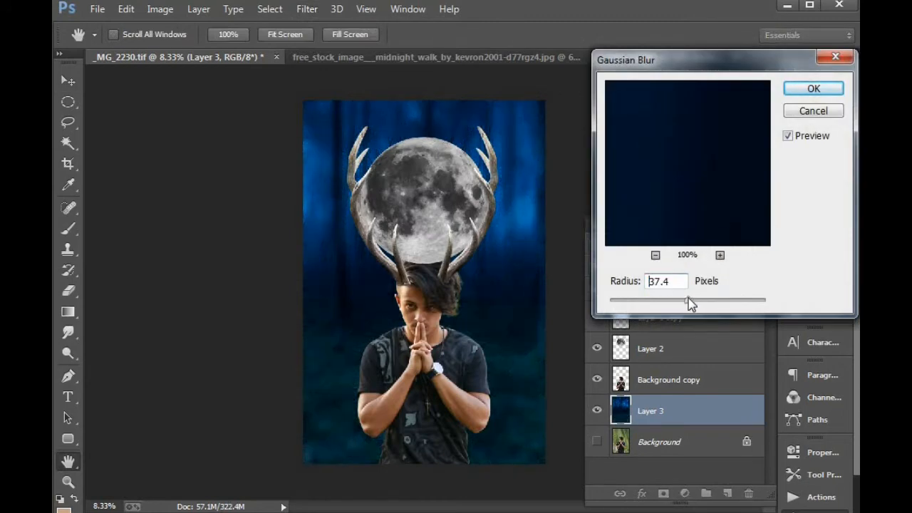
left_click(793, 89)
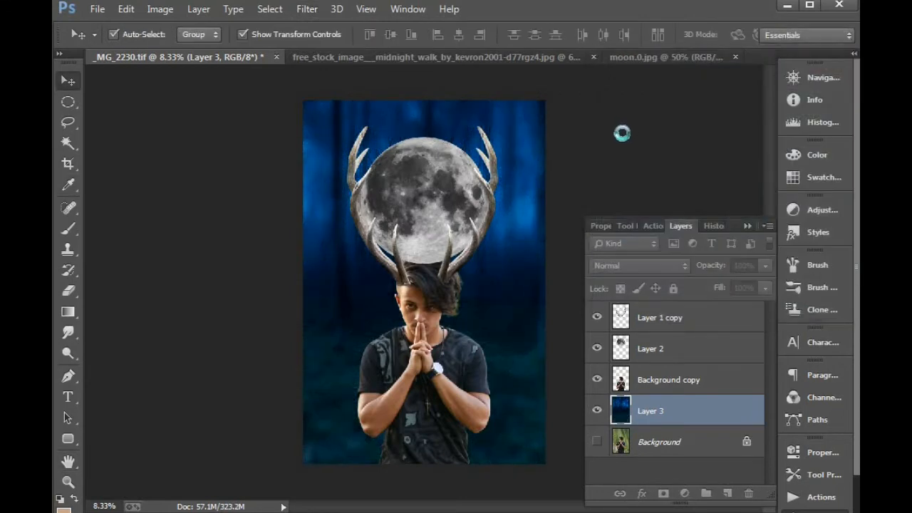
Step: Set the blend mode of the moon on Layer 2 to Screen
left_click(682, 343)
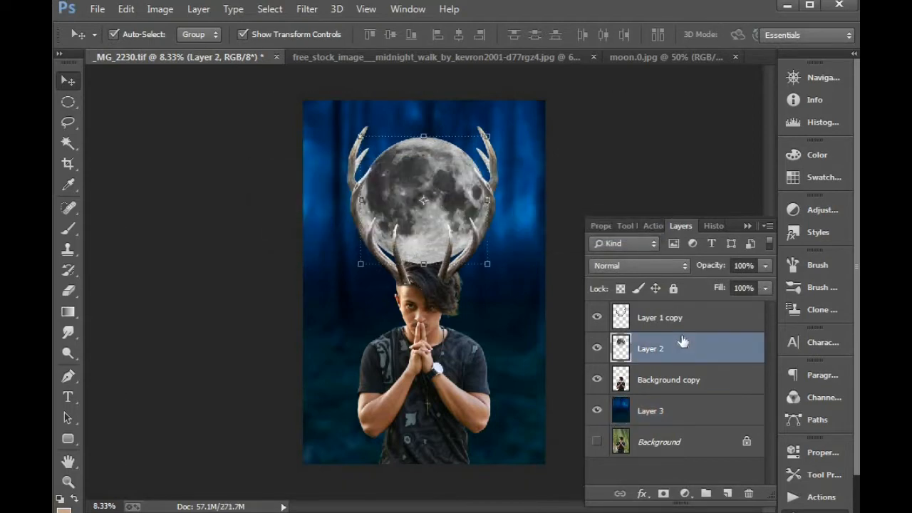
left_click(637, 269)
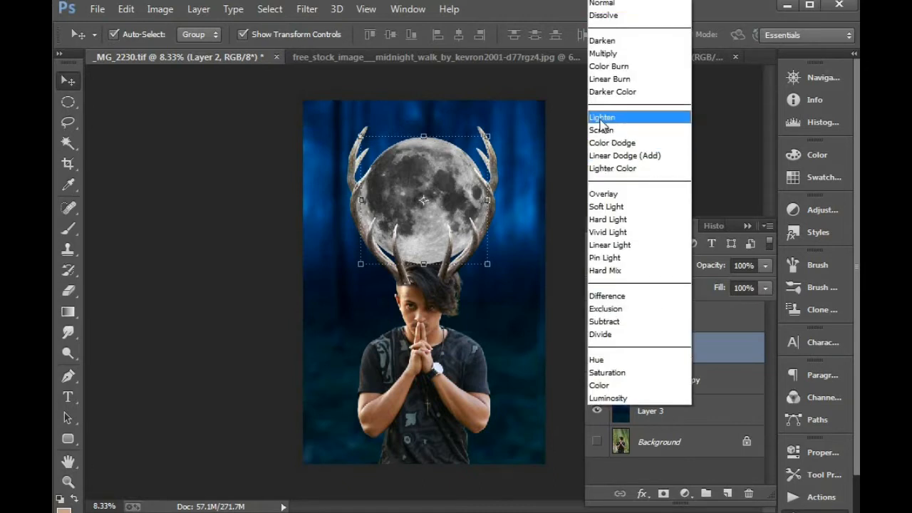
left_click(602, 120)
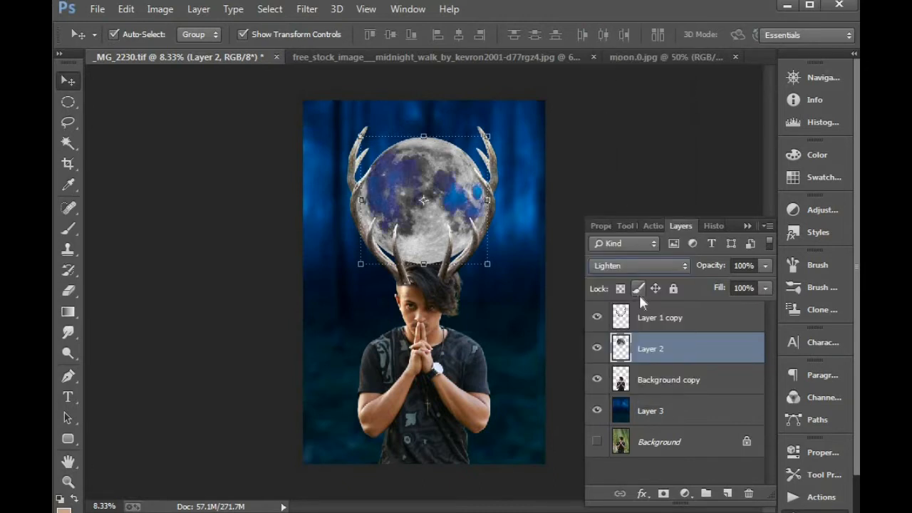
key("Down")
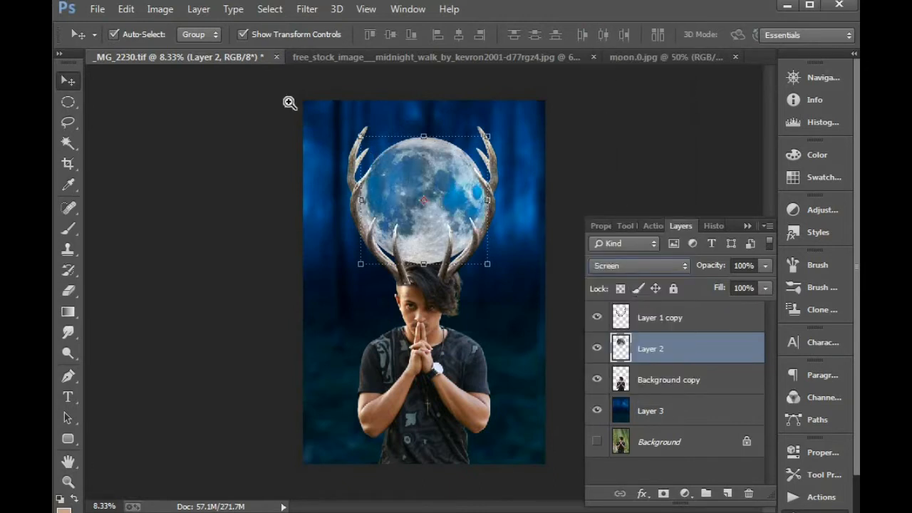
Step: Select the moon's outline on Layer 2 by picking the empty area around it with the Magic Wand and inverting the selection
left_click_drag(289, 102, 546, 278)
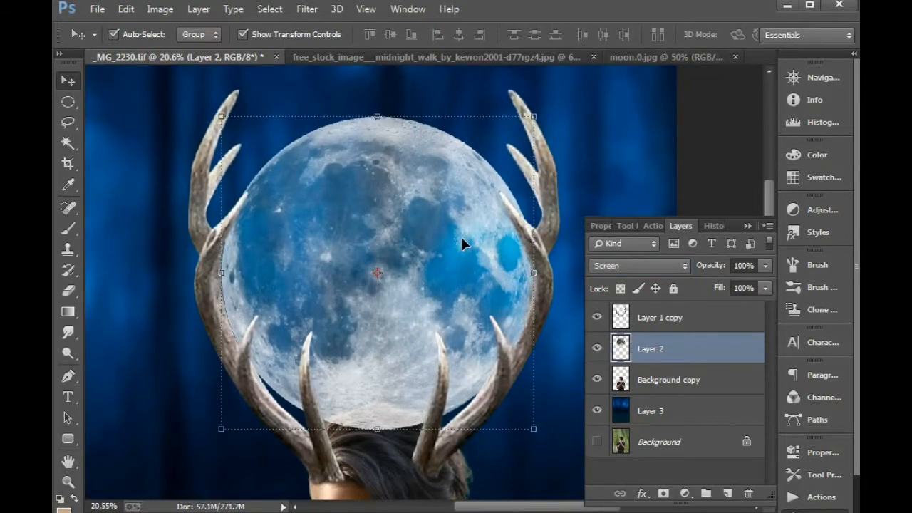
left_click(68, 143)
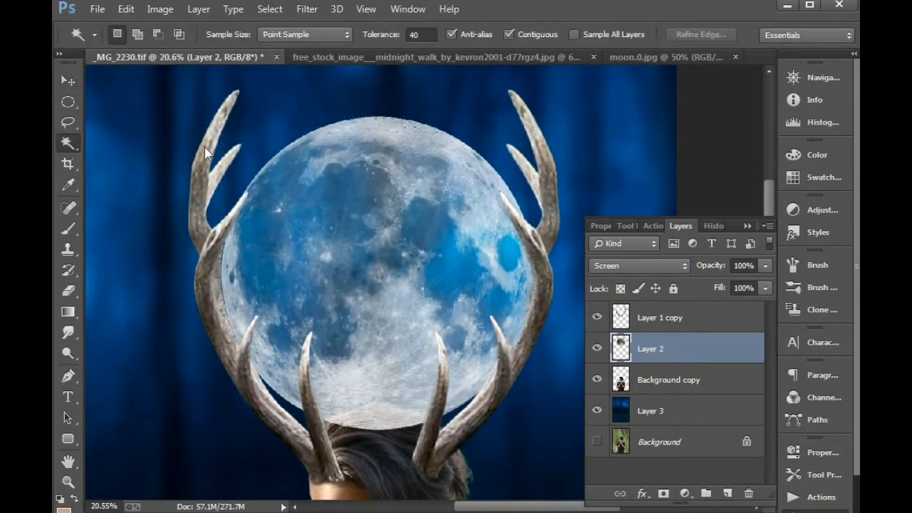
left_click(205, 146)
key("ctrl+shift+i")
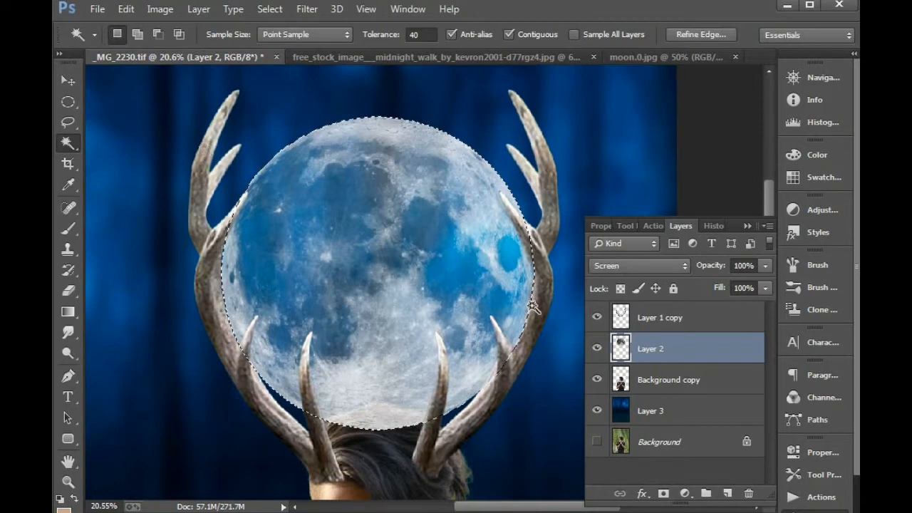
Step: Add a new layer above the moon and fill the moon-shaped selection with white
left_click(728, 494)
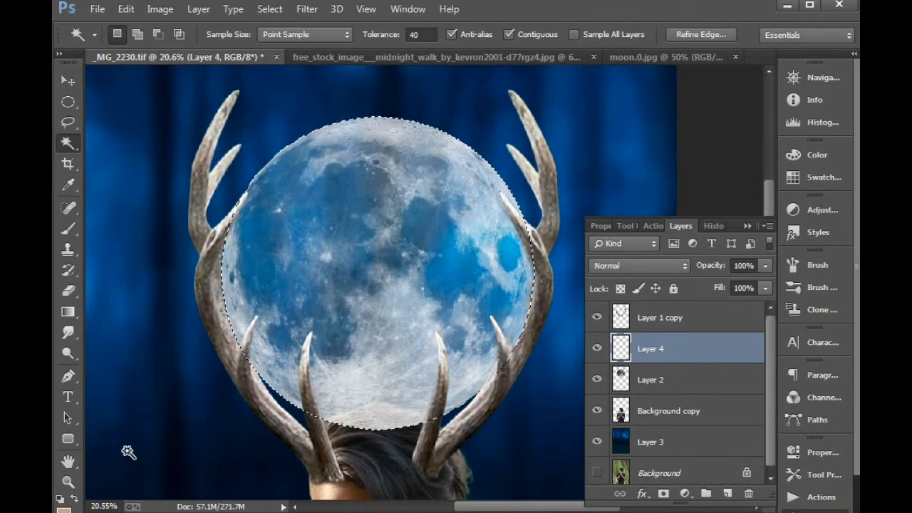
left_click(64, 509)
left_click_drag(513, 176, 432, 111)
left_click(787, 133)
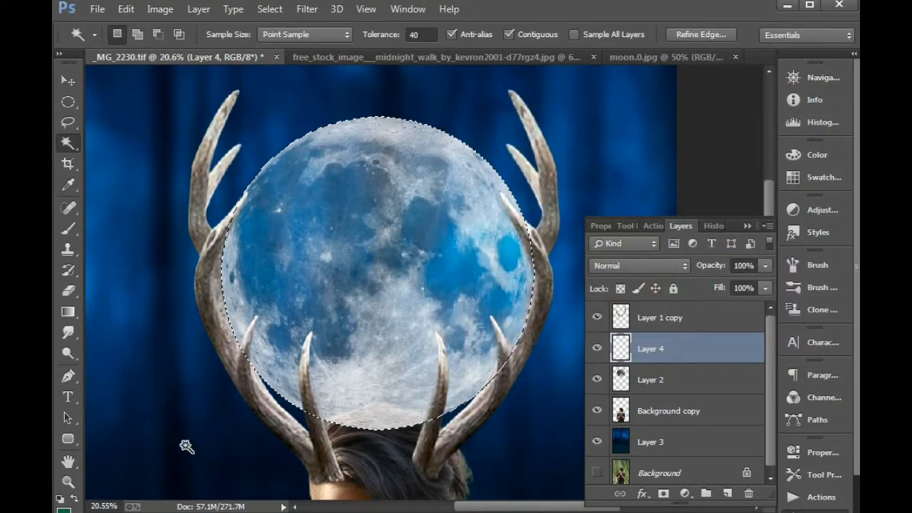
key("alt+BackSpace")
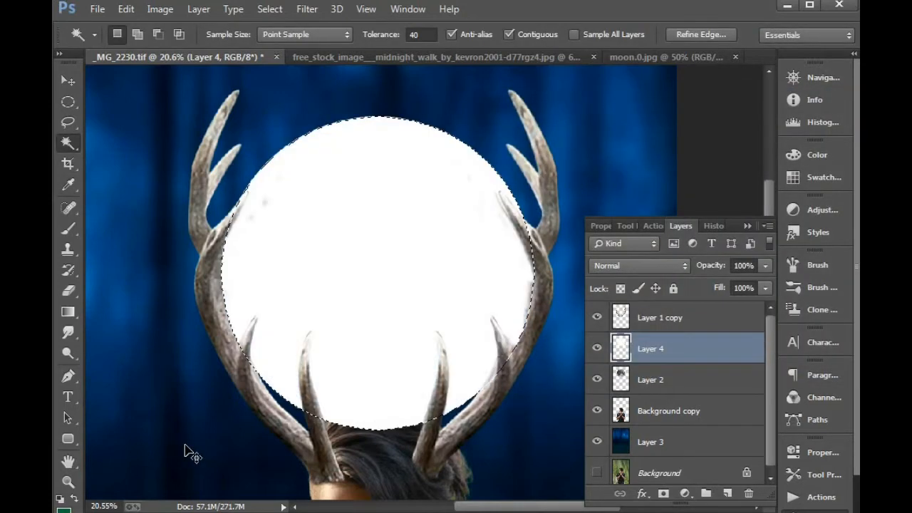
Step: Deselect, move the white circle on Layer 4 beneath the moon on Layer 2, and lower its opacity to 49%
key("ctrl+d")
key("v")
left_click_drag(642, 347, 643, 367)
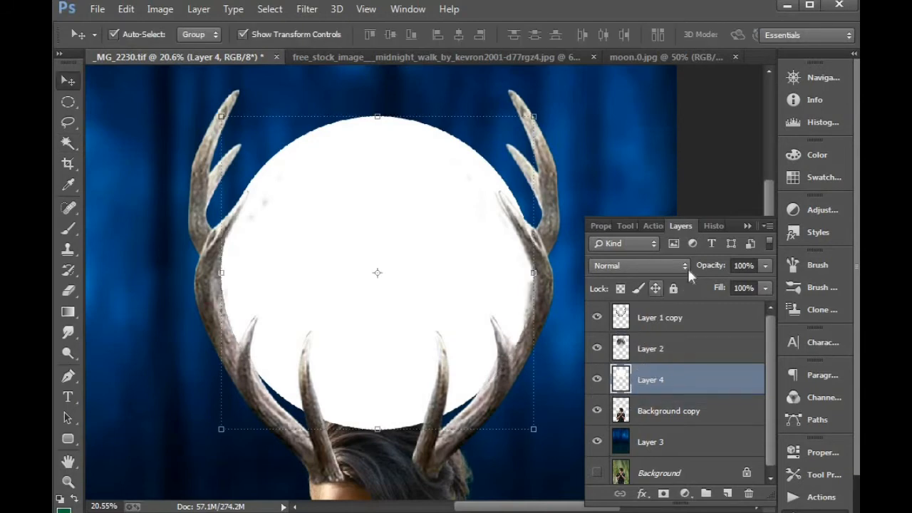
left_click_drag(718, 265, 678, 267)
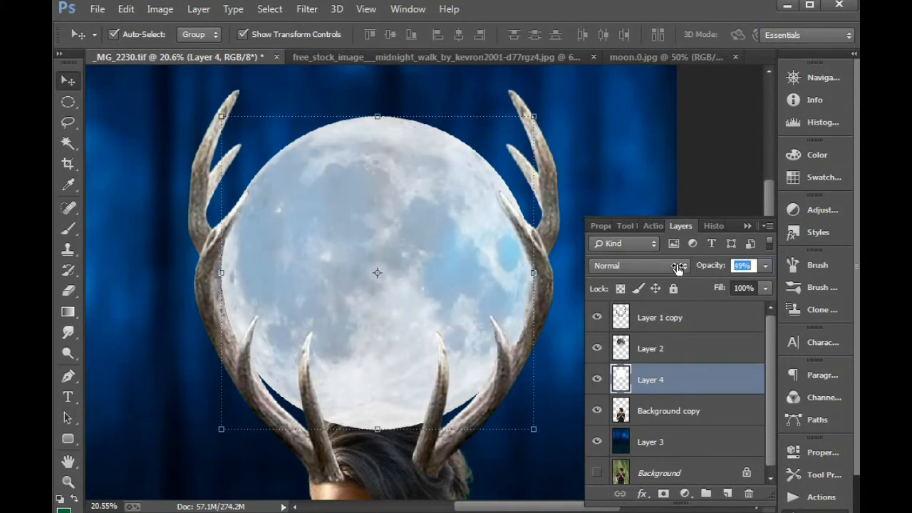
left_click(496, 236)
key("ctrl+0")
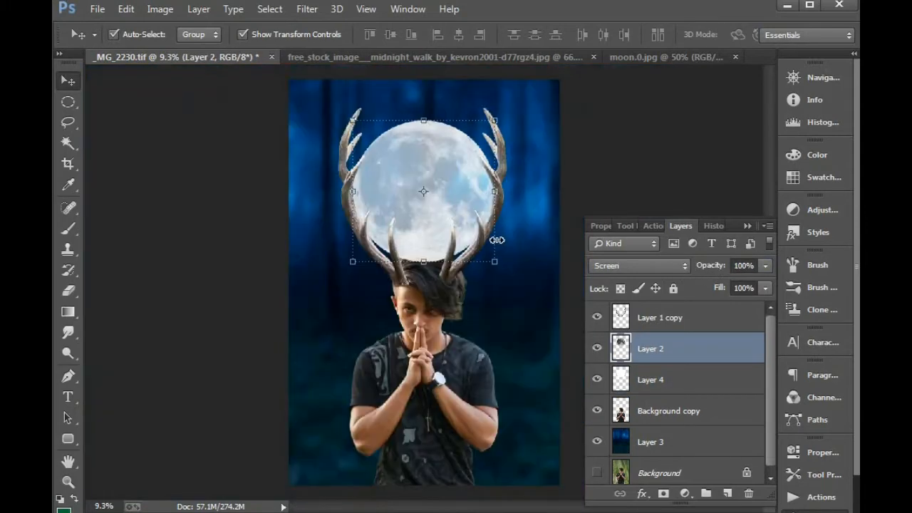
scroll(484, 239, "up", 3)
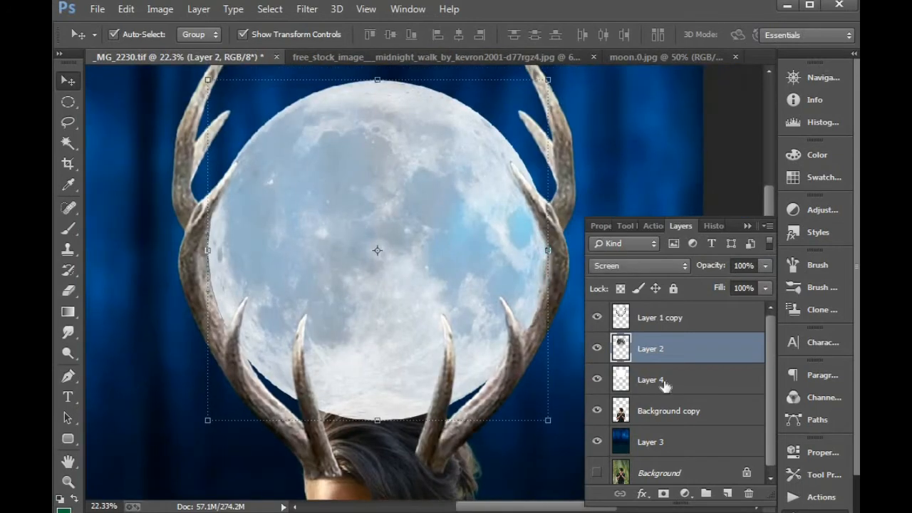
left_click(661, 380, "shift")
key("ctrl+e")
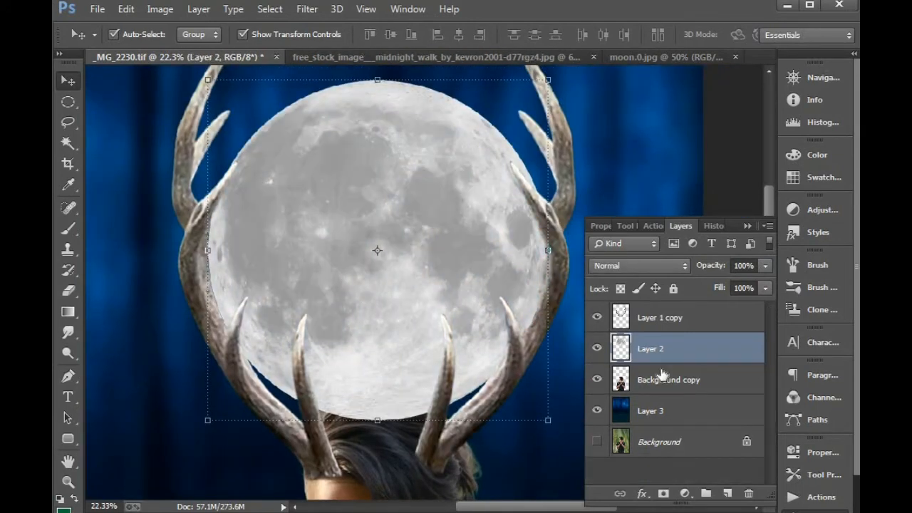
key("ctrl+z")
Step: Add an Outer Glow effect to the moon on Layer 2, leaving Color Overlay off, and set the glow's blend mode to Normal
left_click(671, 378)
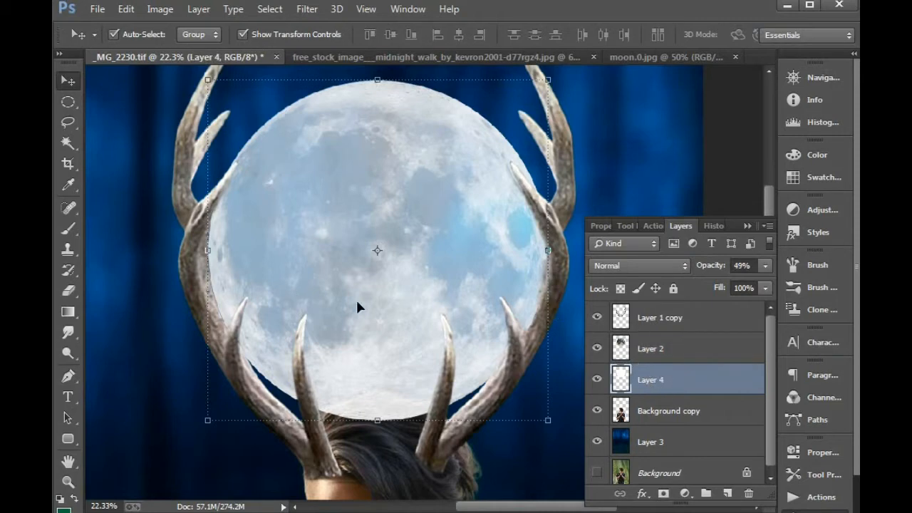
left_click(660, 352)
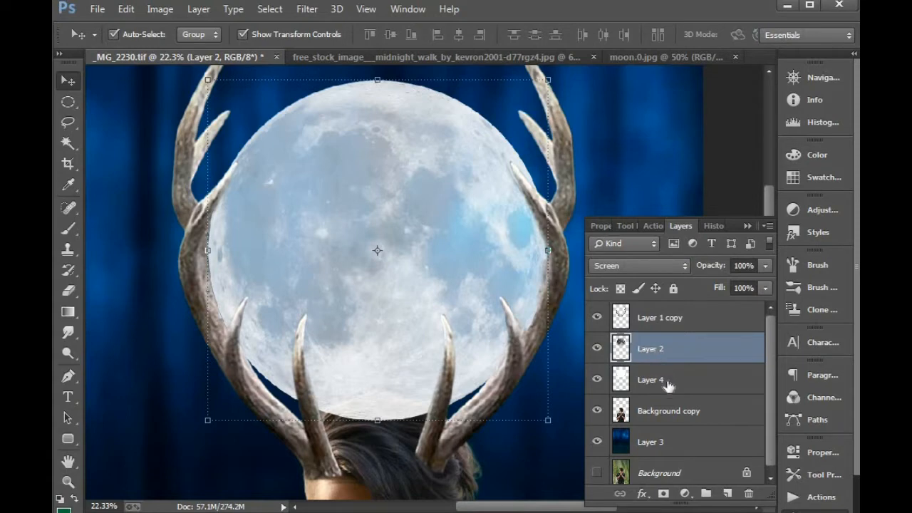
left_click(642, 494)
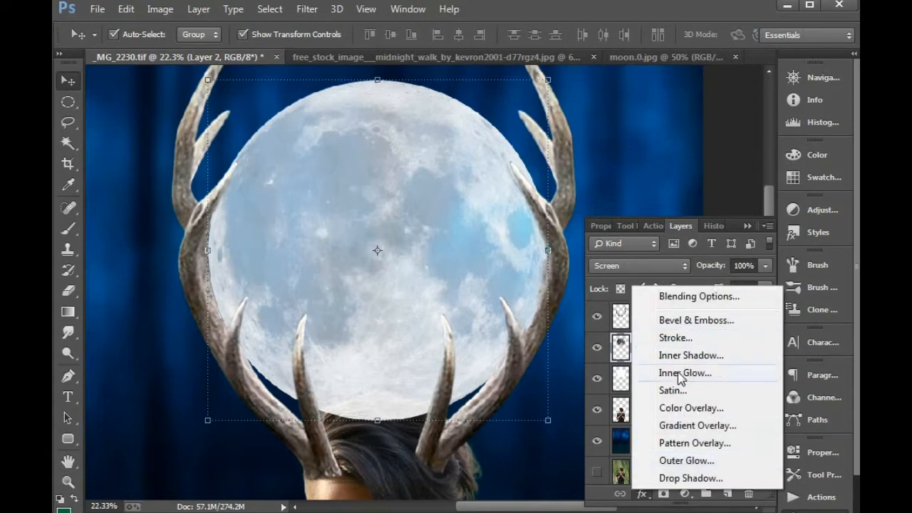
left_click(691, 408)
left_click(452, 261)
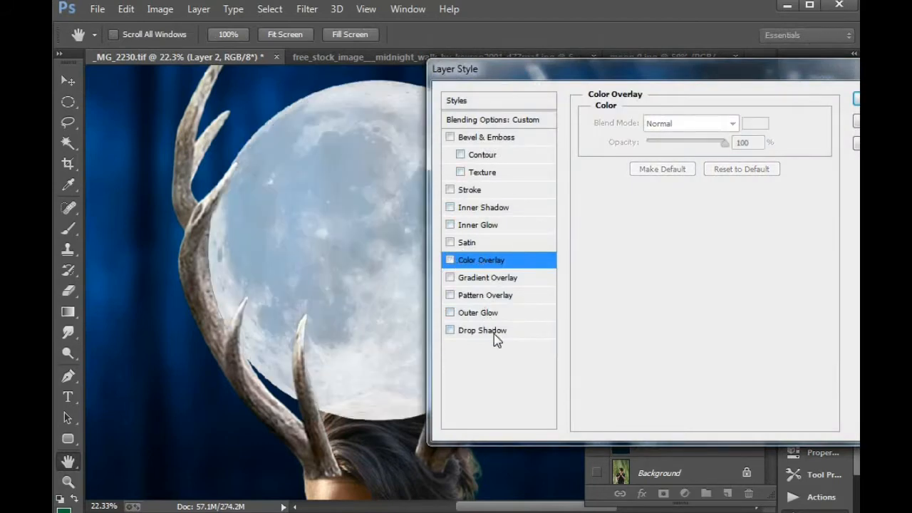
left_click(479, 314)
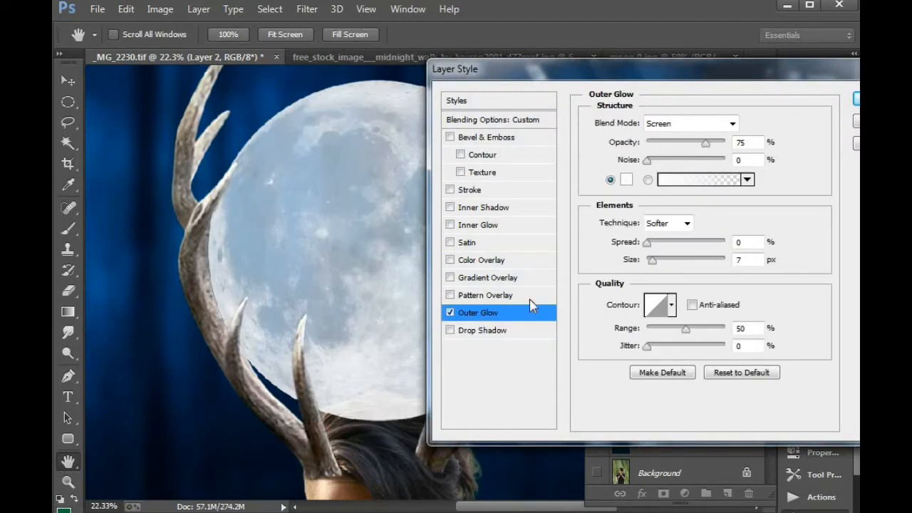
left_click(673, 132)
left_click(672, 136)
Step: Set the moon's outer glow to 38% opacity and a size of 169 px, and apply the layer style
left_click(711, 141)
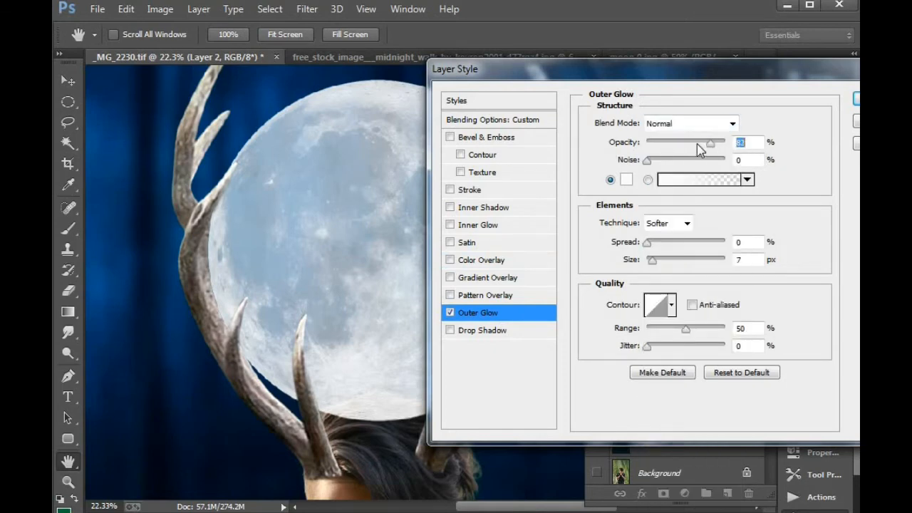
left_click(697, 142)
left_click_drag(651, 259, 695, 261)
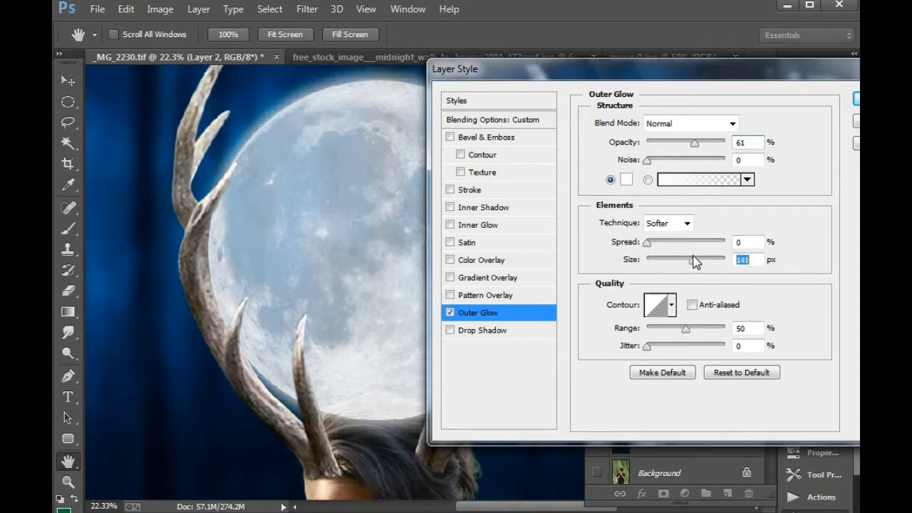
left_click_drag(690, 146, 676, 145)
left_click_drag(699, 259, 702, 260)
left_click_drag(828, 75, 656, 78)
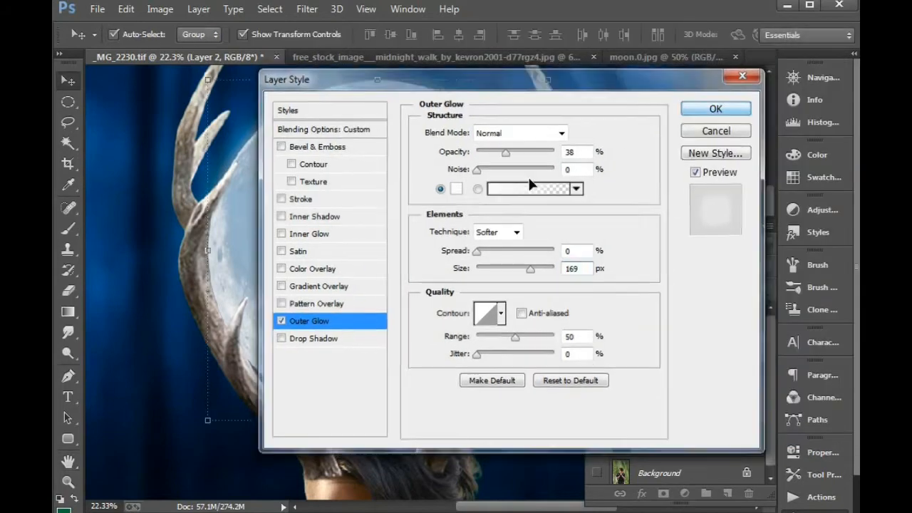
key("Return")
key("ctrl+0")
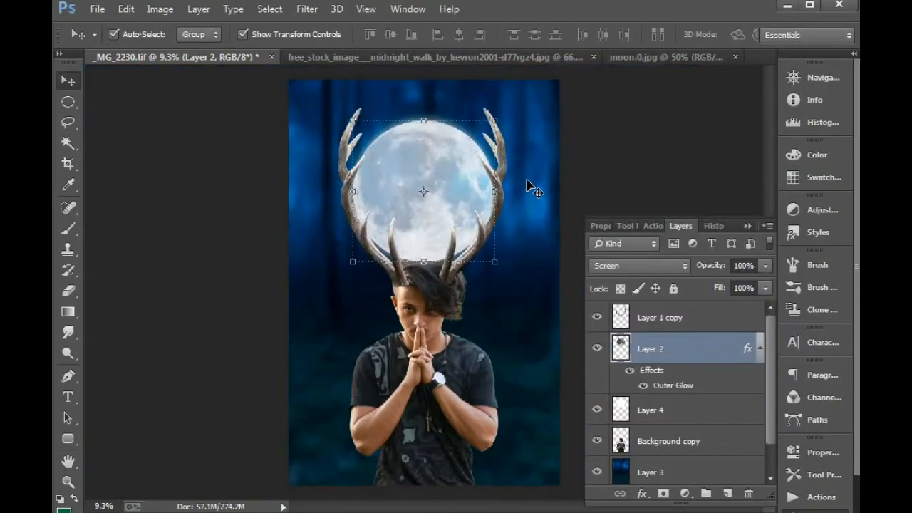
Step: Open ball_by_meikaz-dbg6093.png, place it over the moon in the composite, and set its blend mode to Screen
key("ctrl+o")
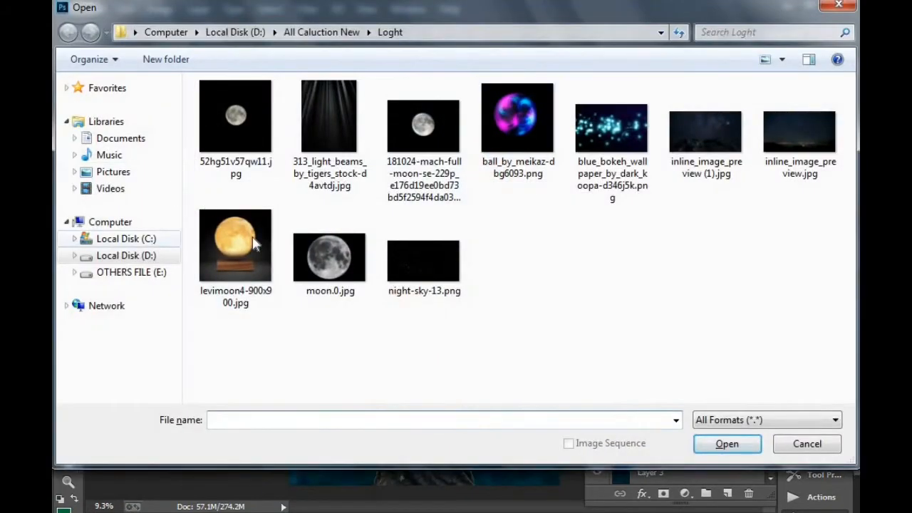
double_click(517, 118)
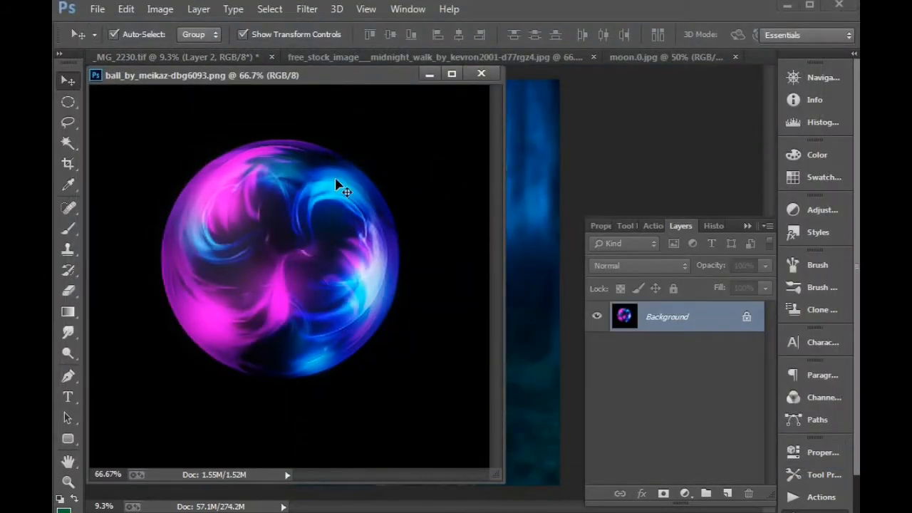
left_click_drag(341, 186, 426, 180)
left_click(640, 265)
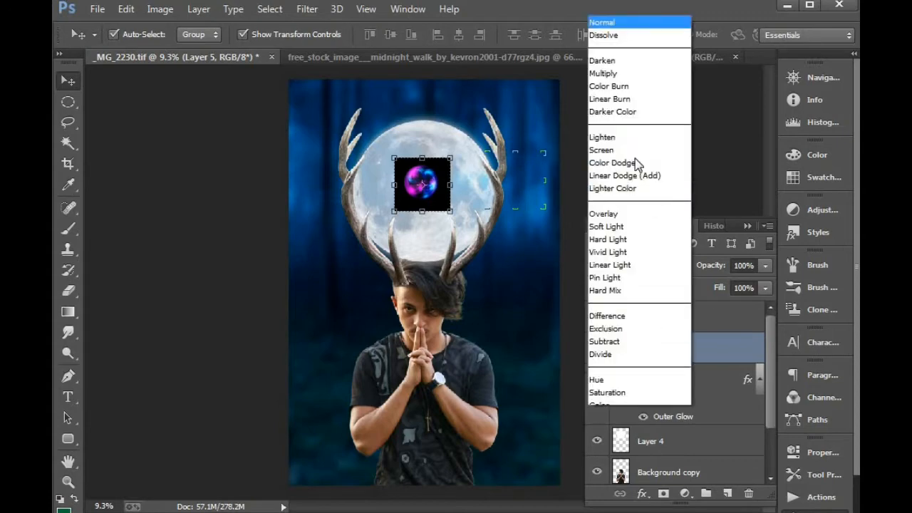
left_click(601, 131)
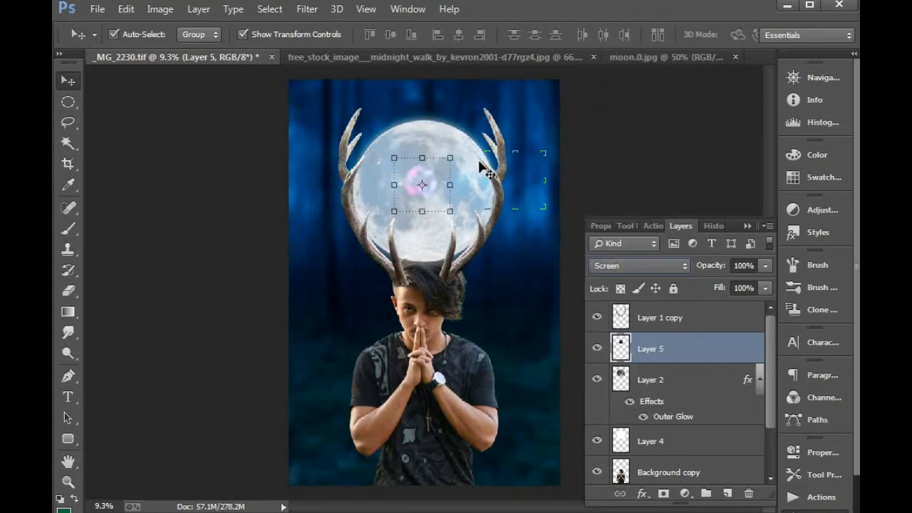
Step: Scale the colourful ball on Layer 5 to about 382% width and 407% height, centre it over the moon, and deselect the layer
left_click_drag(451, 152, 521, 87)
left_click_drag(490, 127, 491, 141)
left_click_drag(518, 110, 474, 92)
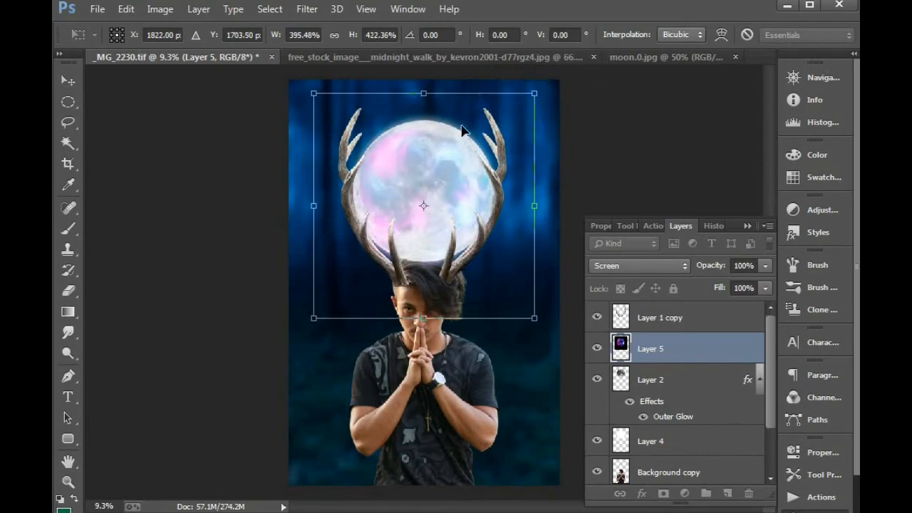
key("Up")
key("Up")
key("Up")
key("Up")
key("Up")
key("Right")
key("Right")
key("Right")
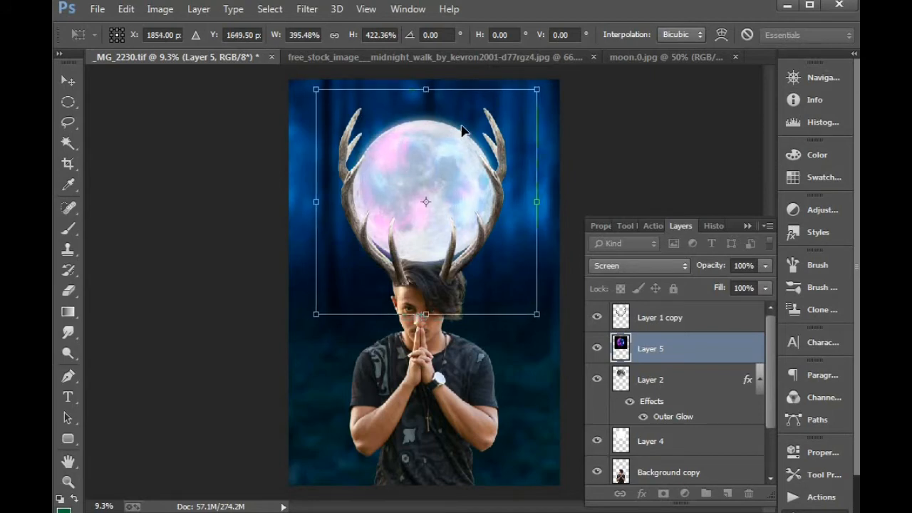
left_click_drag(539, 85, 533, 92)
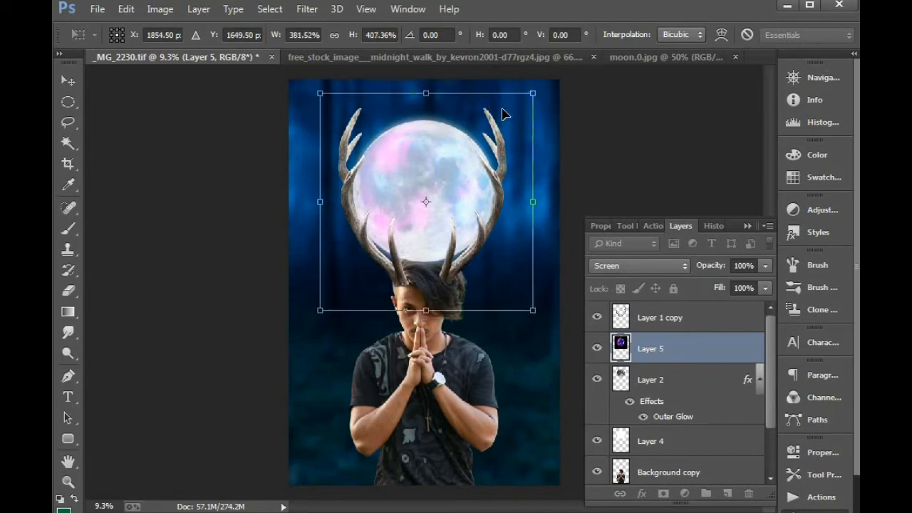
key("Return")
left_click(561, 173)
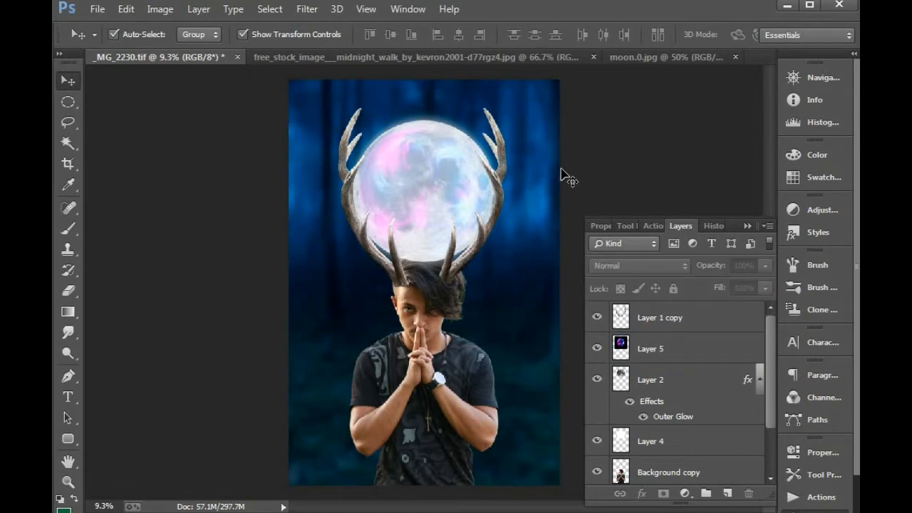
key("ctrl+o")
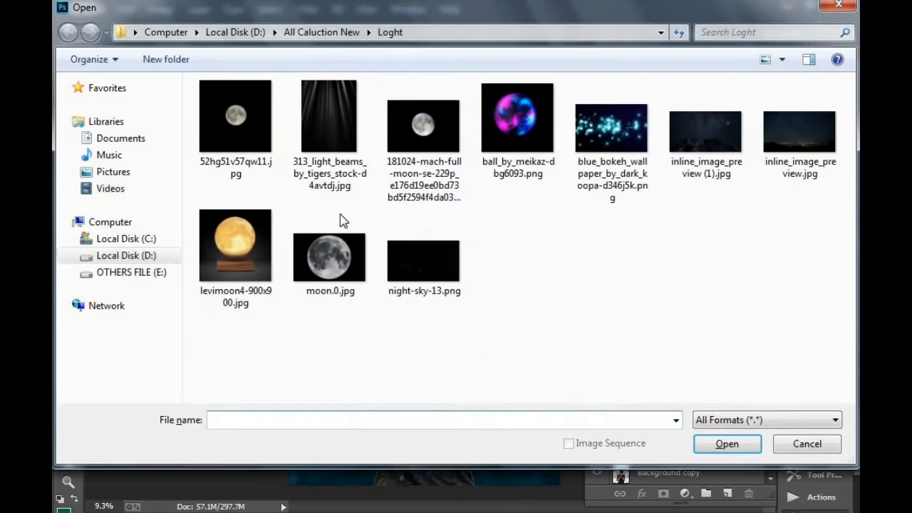
left_click(126, 256)
double_click(226, 115)
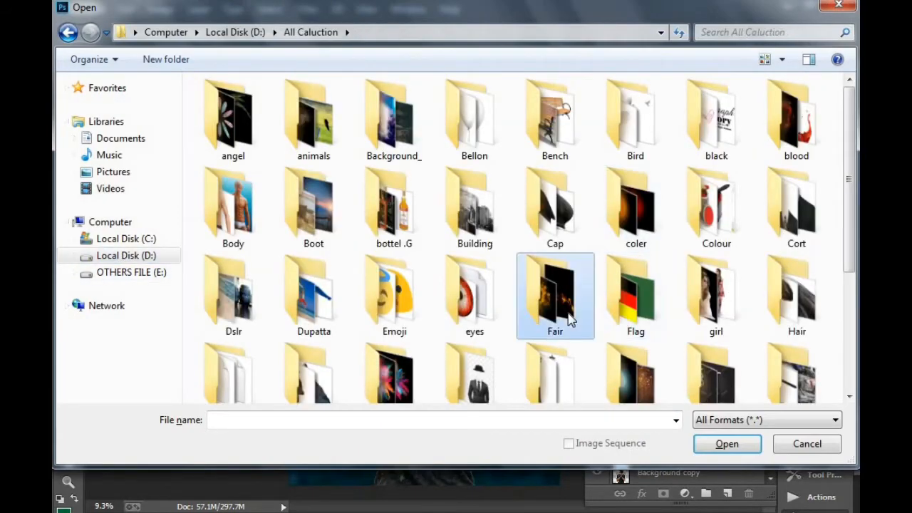
scroll(613, 342, "down", 1)
double_click(625, 354)
scroll(624, 353, "down", 10)
double_click(786, 317)
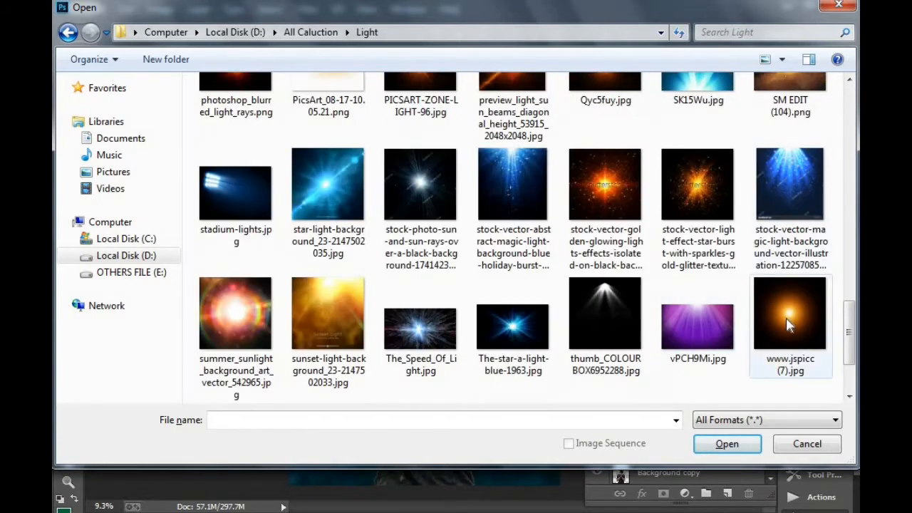
Step: Place the orange glow image over the moon, close its source file, and set its blend mode to Screen
left_click_drag(310, 147, 439, 192)
left_click(441, 74)
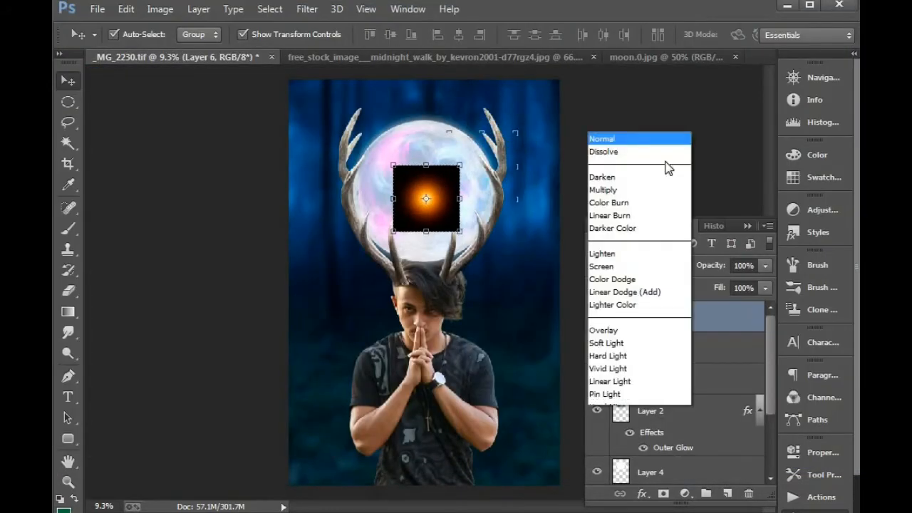
left_click(634, 265)
left_click(612, 130)
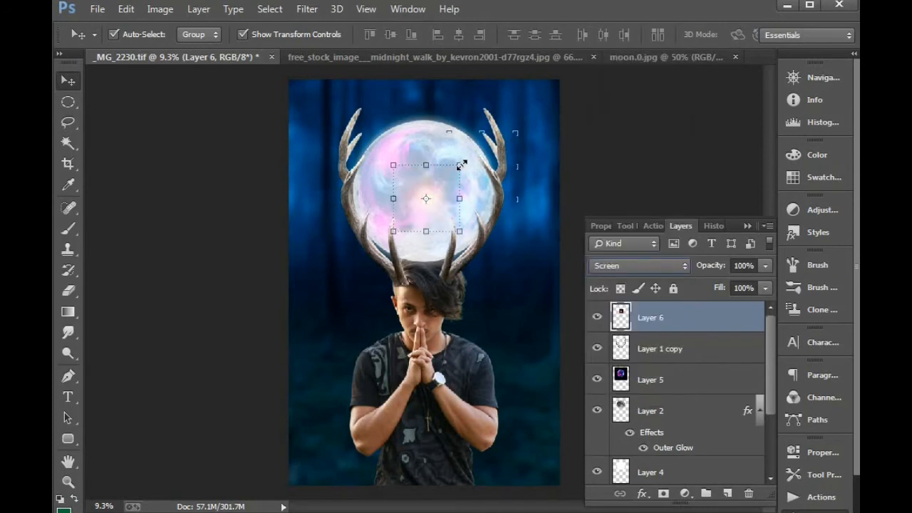
Step: Scale the orange glow on Layer 6 to about 357% and centre it on the moon
left_click_drag(462, 164, 566, 105)
left_click_drag(508, 129, 505, 122)
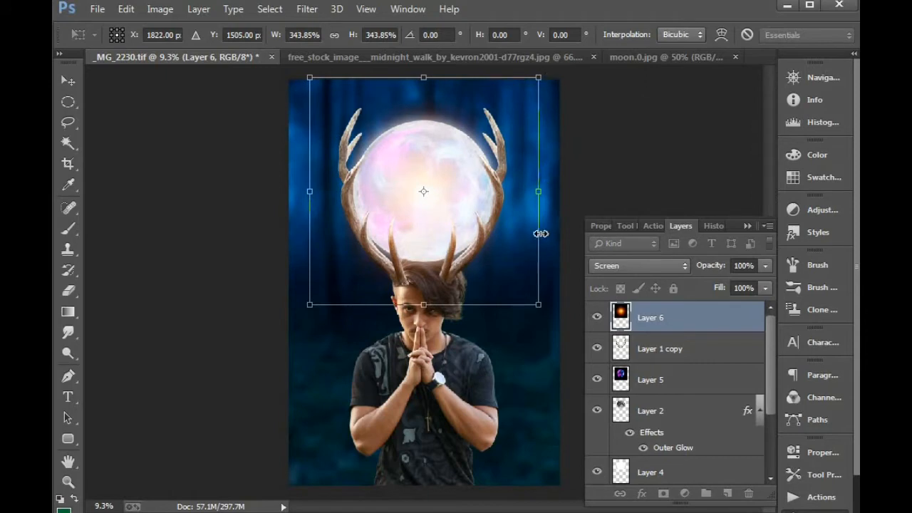
left_click_drag(544, 303, 549, 307)
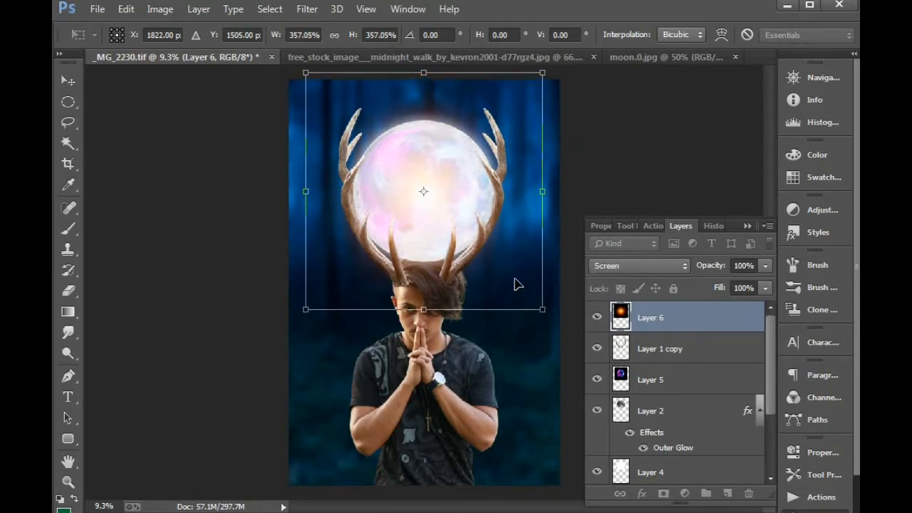
key("Return")
Step: Move the glow on Layer 6 down the layer stack to sit between Background copy and Layer 3
key("ctrl+bracketleft")
key("ctrl+bracketleft")
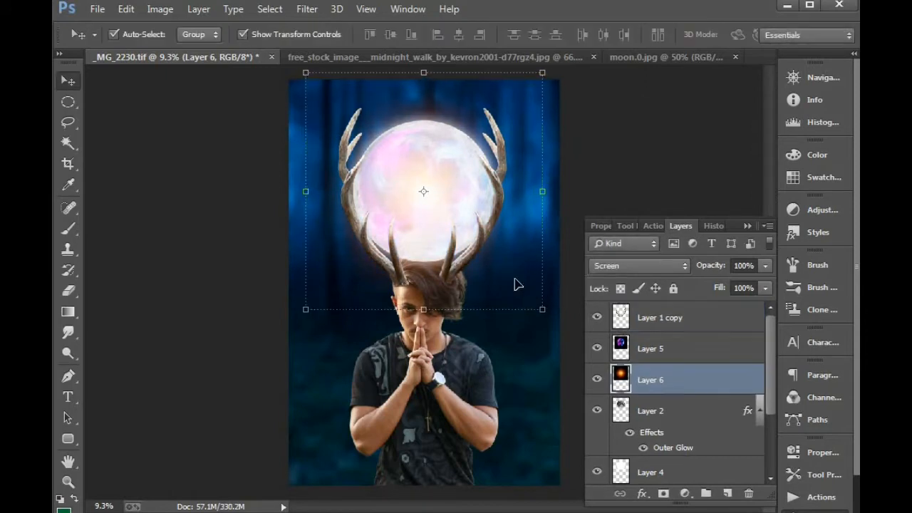
key("ctrl+bracketleft")
key("ctrl+bracketleft")
key("ctrl+bracketleft")
key("ctrl+bracketleft")
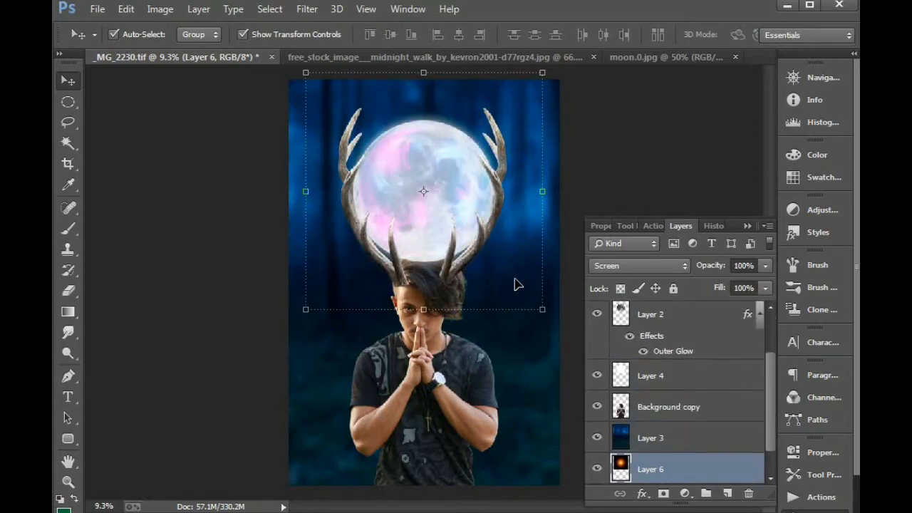
key("ctrl+bracketright")
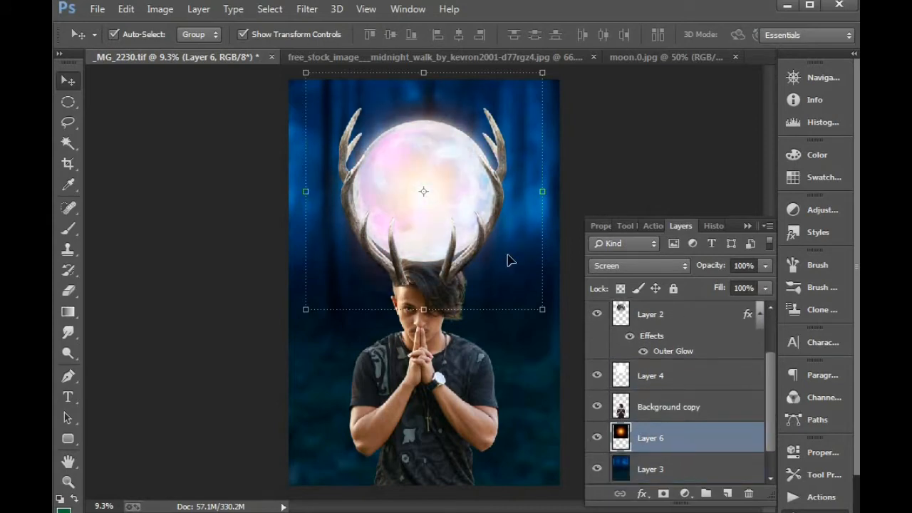
key("ctrl+u")
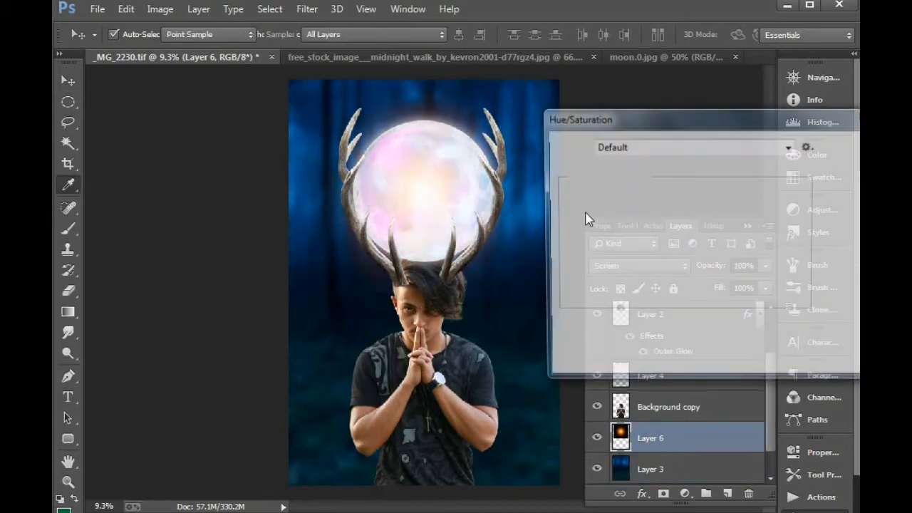
left_click_drag(688, 263, 594, 261)
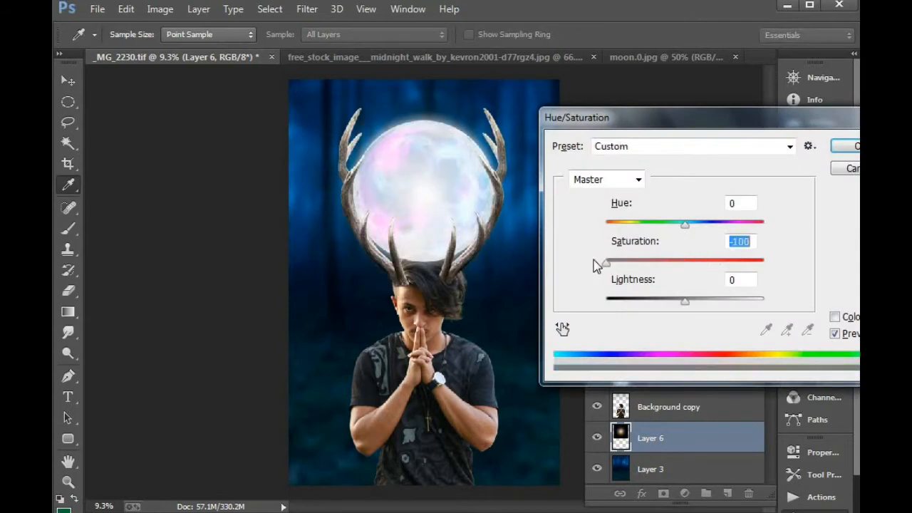
left_click(851, 168)
Step: Desaturate the glow on Layer 6 with Hue/Saturation by setting the saturation to -100
left_click(161, 10)
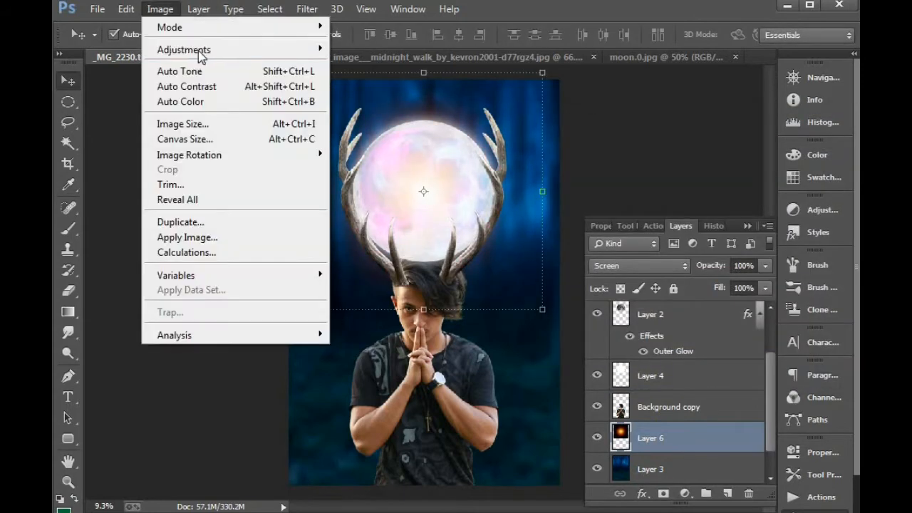
mouse_move(198, 51)
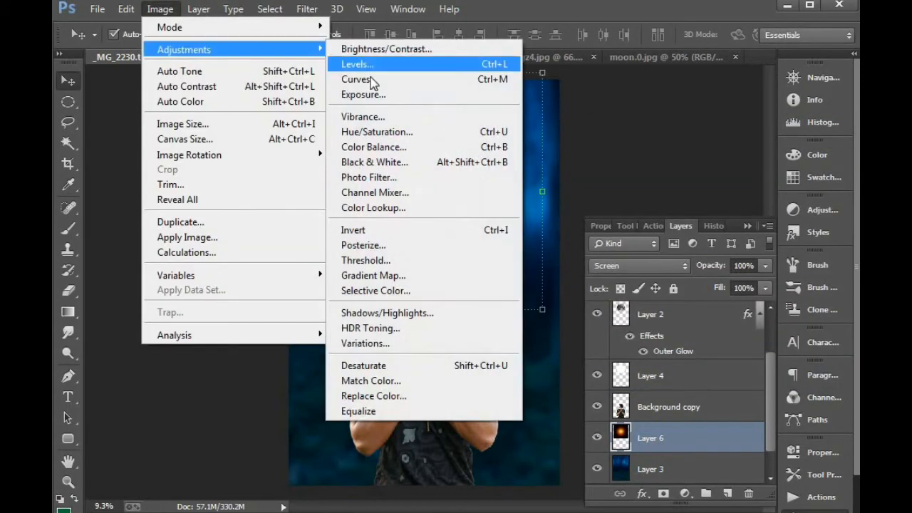
left_click(438, 135)
left_click_drag(683, 263, 590, 267)
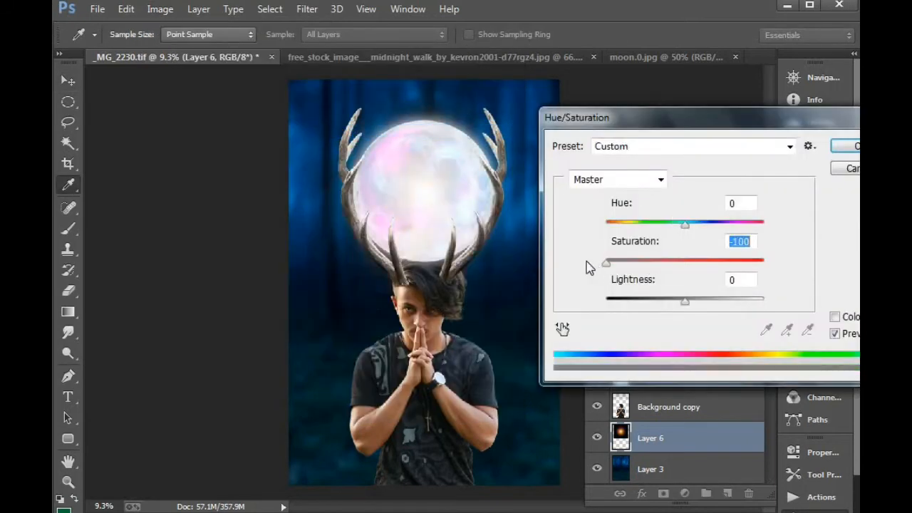
left_click(844, 147)
Step: Tint the glow on Layer 6 blue with Color Balance, setting the midtones to -52 cyan/red and +55 yellow/blue
left_click(161, 9)
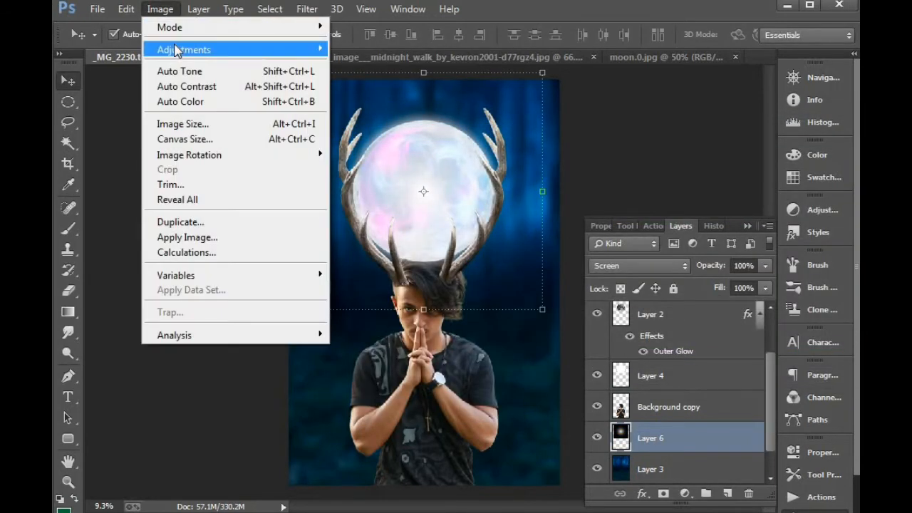
mouse_move(180, 48)
left_click(435, 151)
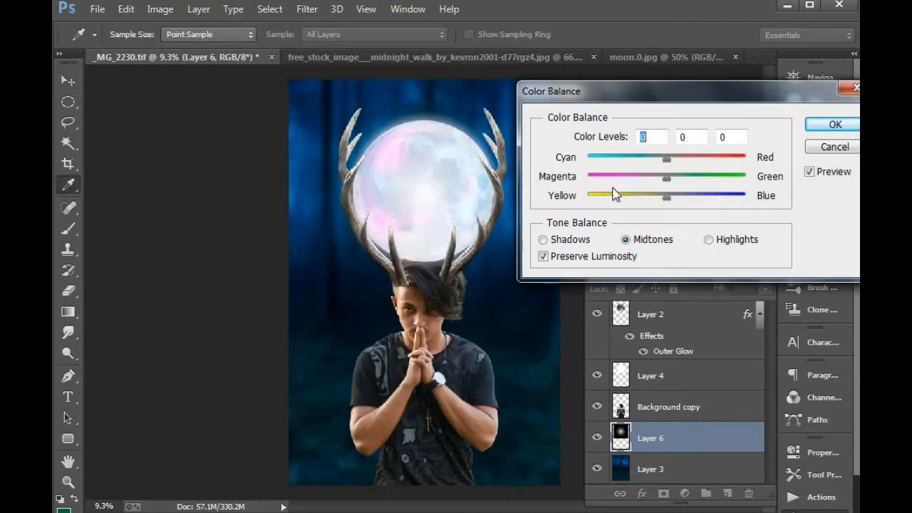
left_click_drag(709, 199, 712, 199)
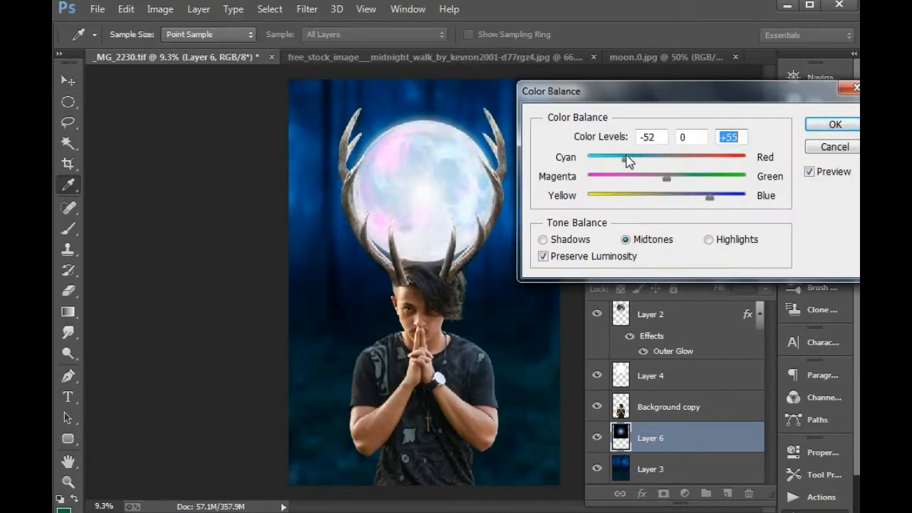
left_click(833, 125)
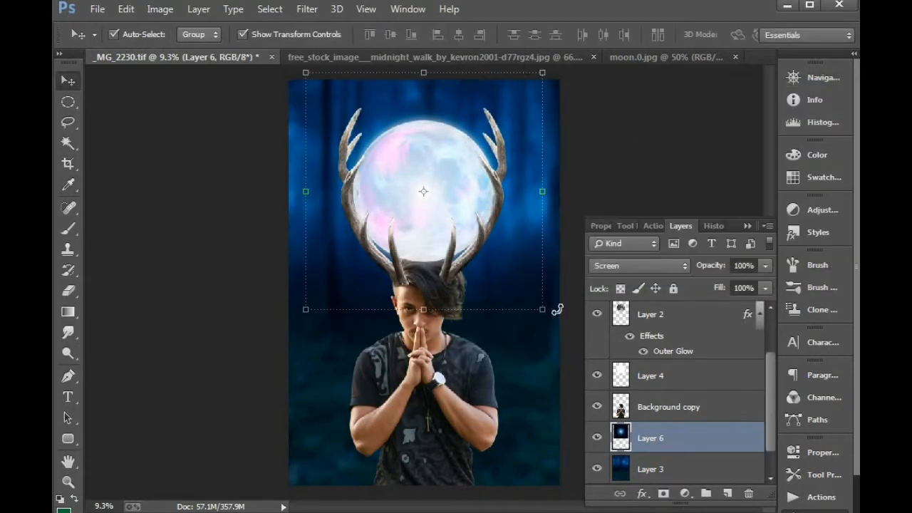
Step: Enlarge the glow on Layer 6 to about 102% and move its layer directly above Background copy
mouse_move(554, 312)
left_mouse_down()
mouse_move(567, 330)
mouse_move(544, 310)
left_mouse_up()
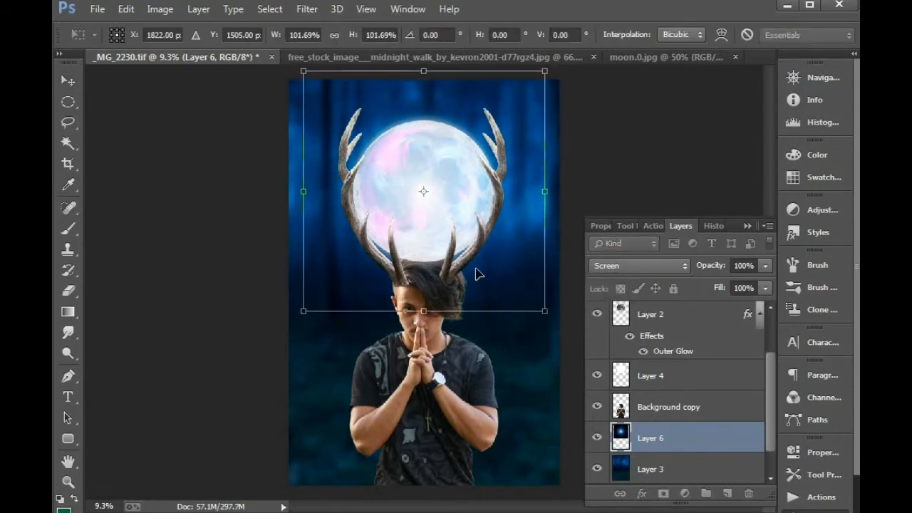
key("Return")
left_click_drag(645, 442, 653, 392)
Step: Scale the glow on Layer 6 down proportionally to about 95% around its centre
scroll(442, 269, "up", 5)
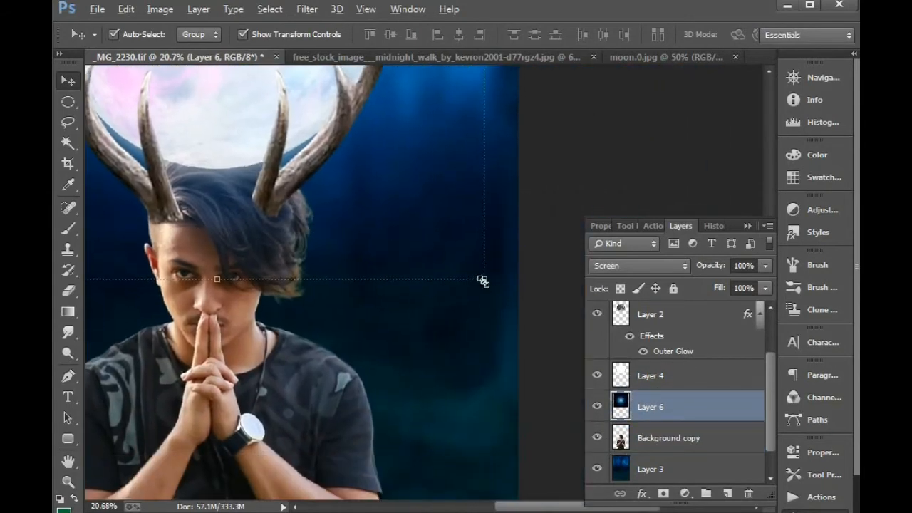
left_click_drag(484, 281, 467, 271)
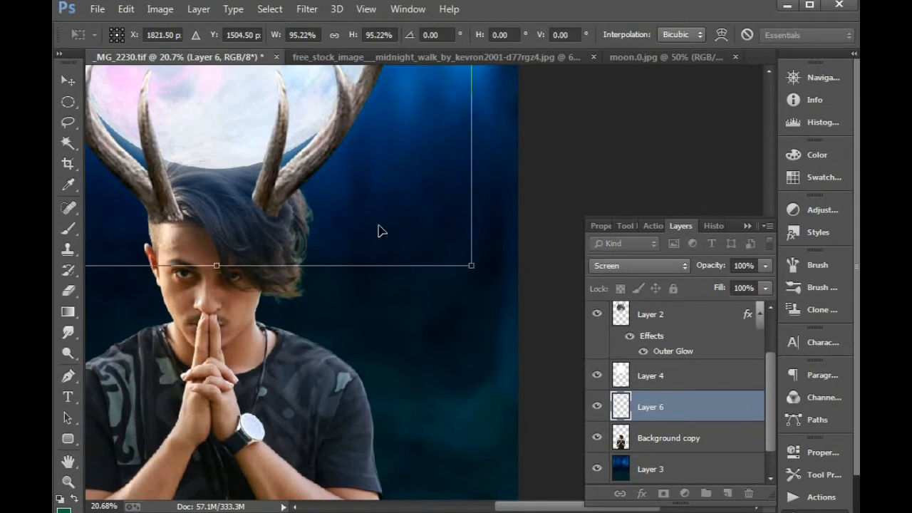
key("Return")
left_click_drag(320, 221, 524, 312)
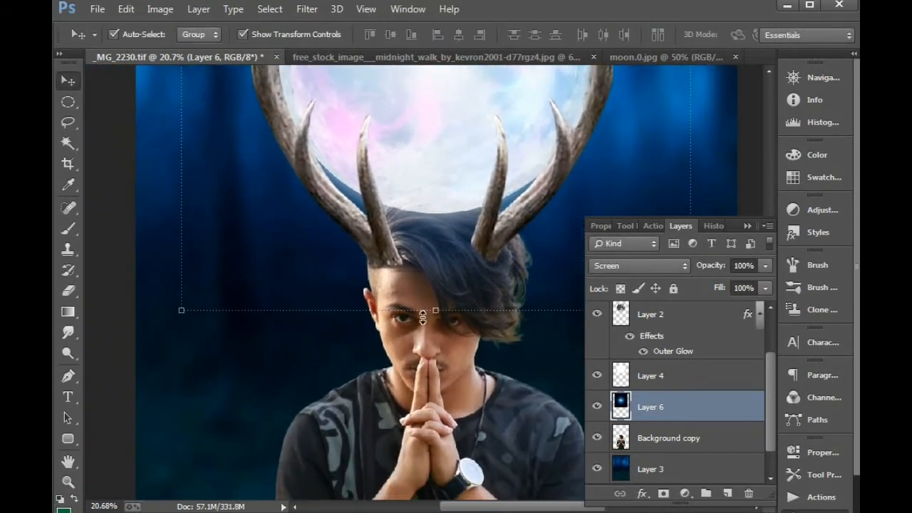
Step: Select the man's Background copy layer and cool it in the Camera Raw Filter with a temperature of -22
left_click(450, 389)
scroll(454, 385, "down", 3)
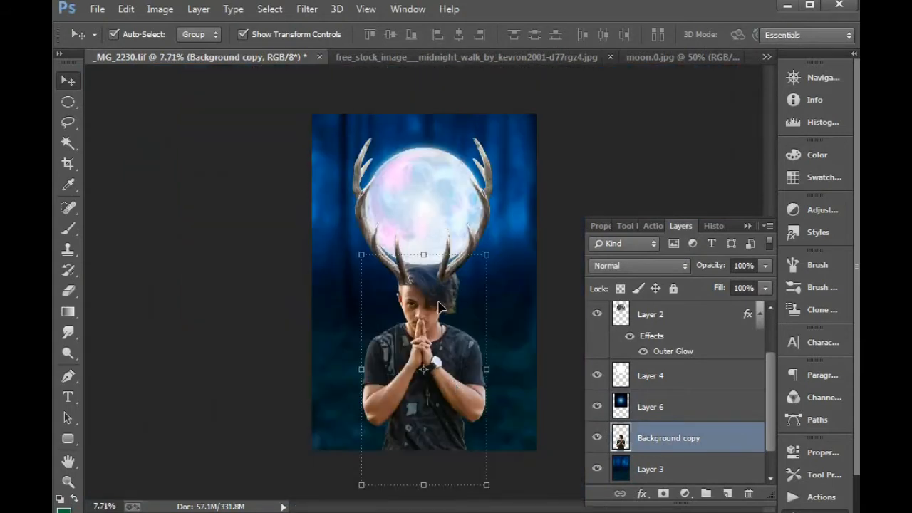
left_click(483, 292)
left_click_drag(269, 160, 543, 382)
left_click_drag(522, 349, 457, 249)
left_click(661, 441)
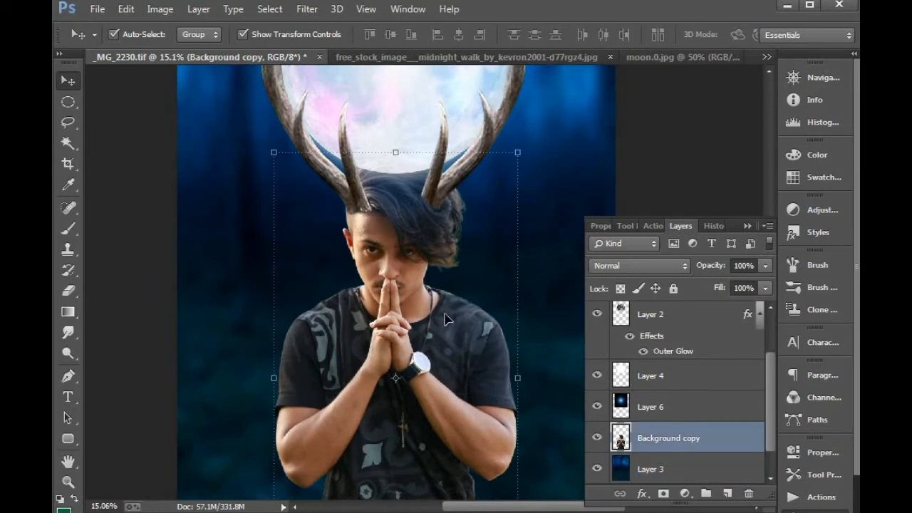
left_click(306, 9)
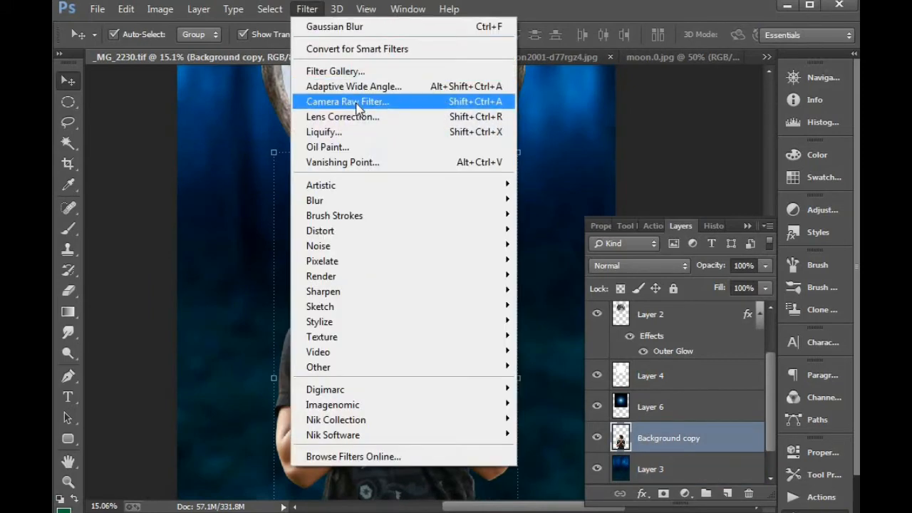
left_click(436, 95)
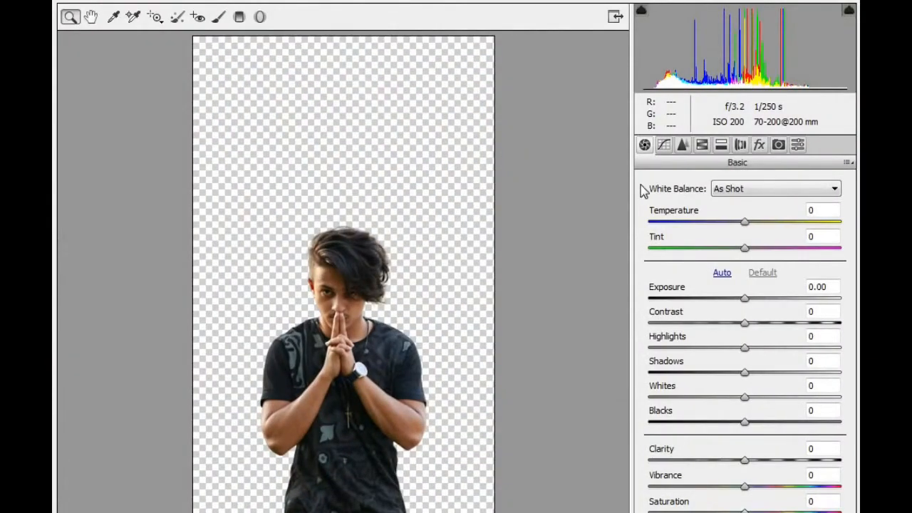
left_click(702, 145)
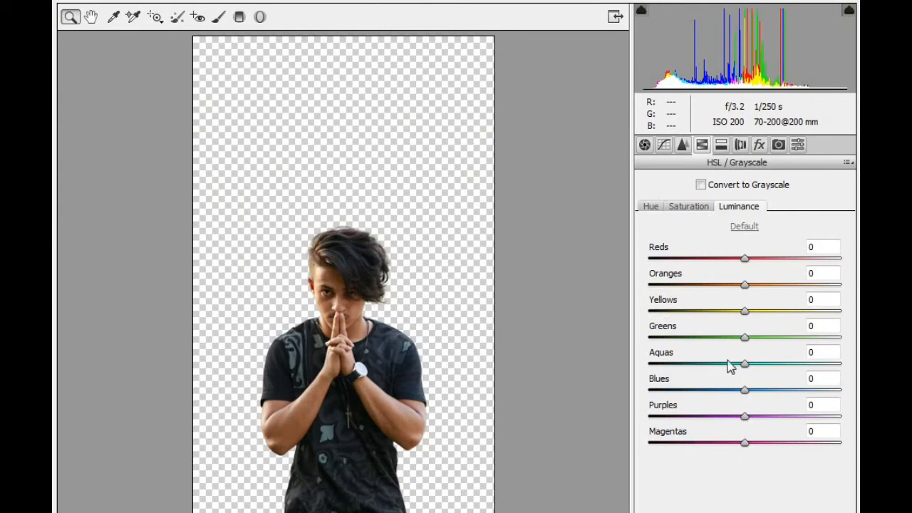
left_click(645, 145)
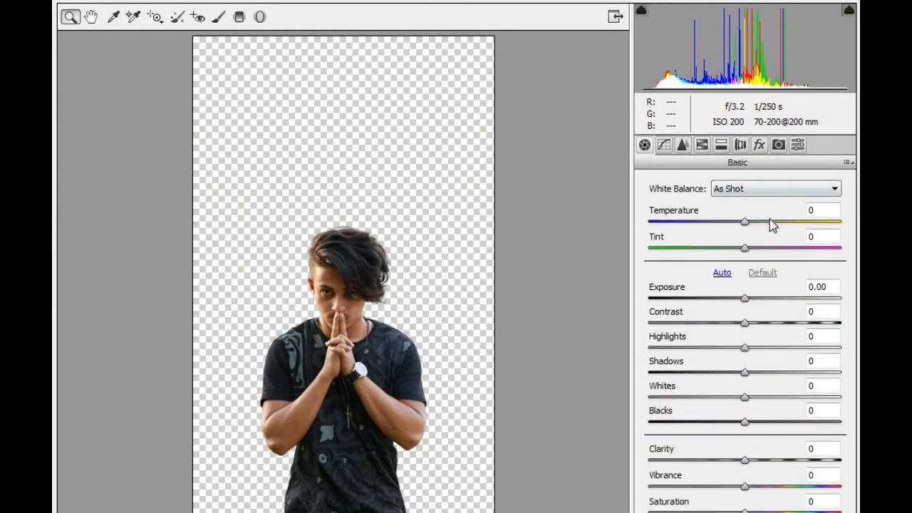
left_click_drag(740, 222, 723, 222)
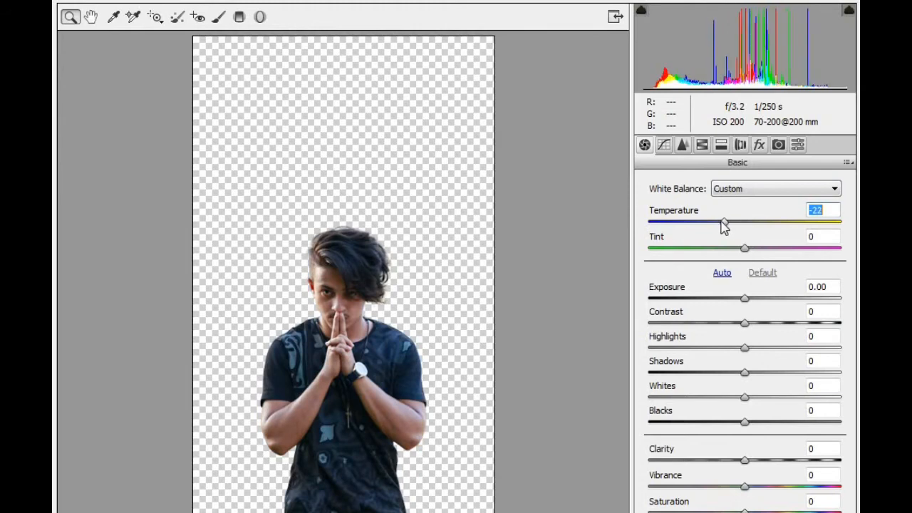
Step: Raise the saturation of the Blues to about +34 in the HSL adjustments
left_click(702, 145)
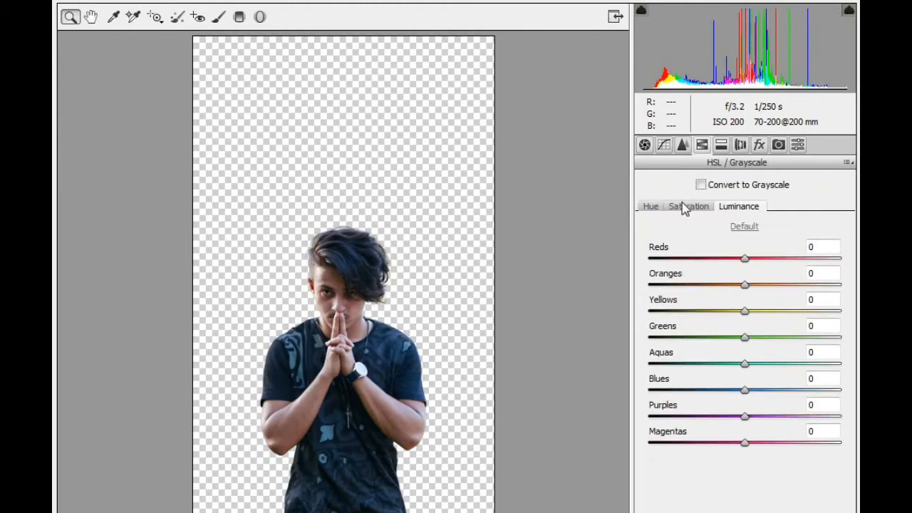
left_click(685, 207)
left_click_drag(753, 390, 779, 391)
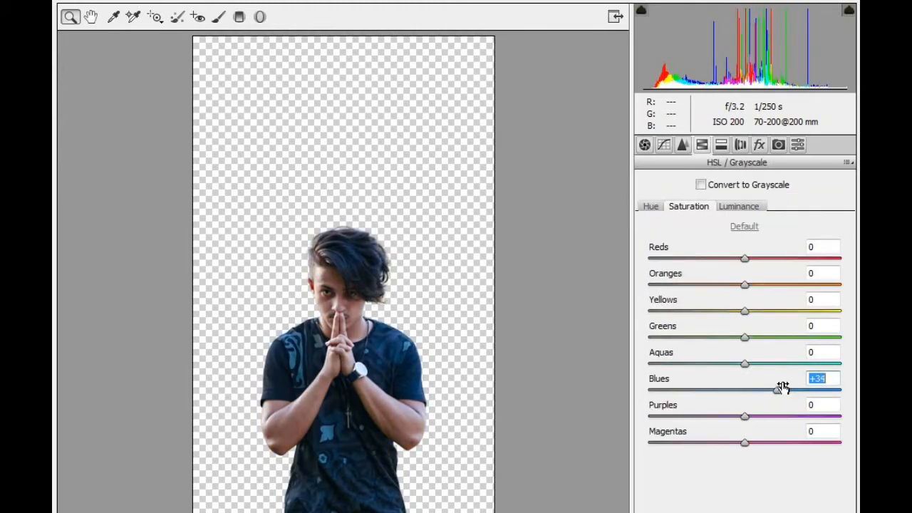
Step: Set the HSL luminance to Reds +17, Oranges +20, Purples +14 and Magentas +8, and apply the Camera Raw filter
left_click(740, 206)
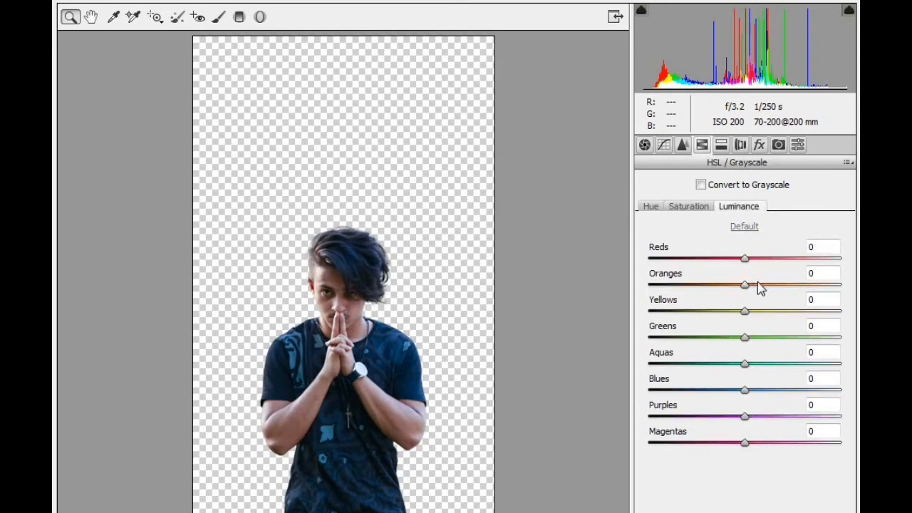
left_click(758, 285)
left_click_drag(775, 283, 774, 258)
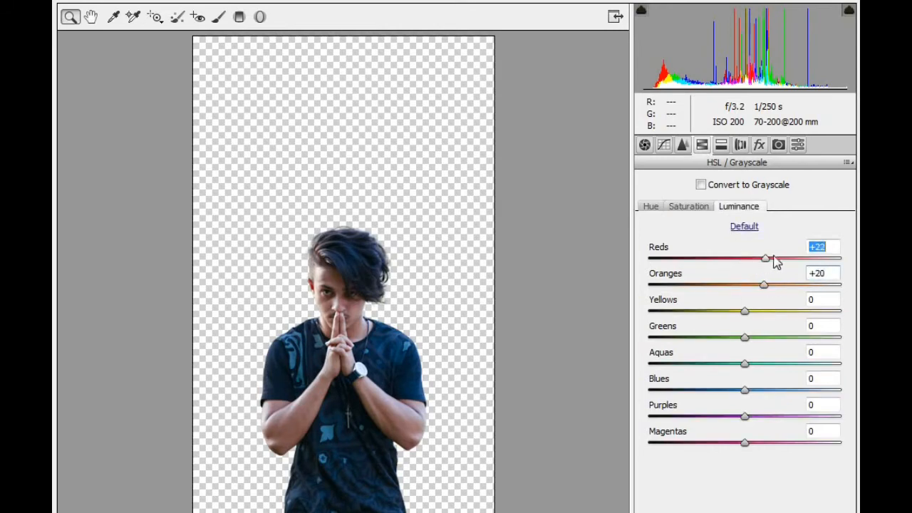
left_click_drag(753, 417, 756, 442)
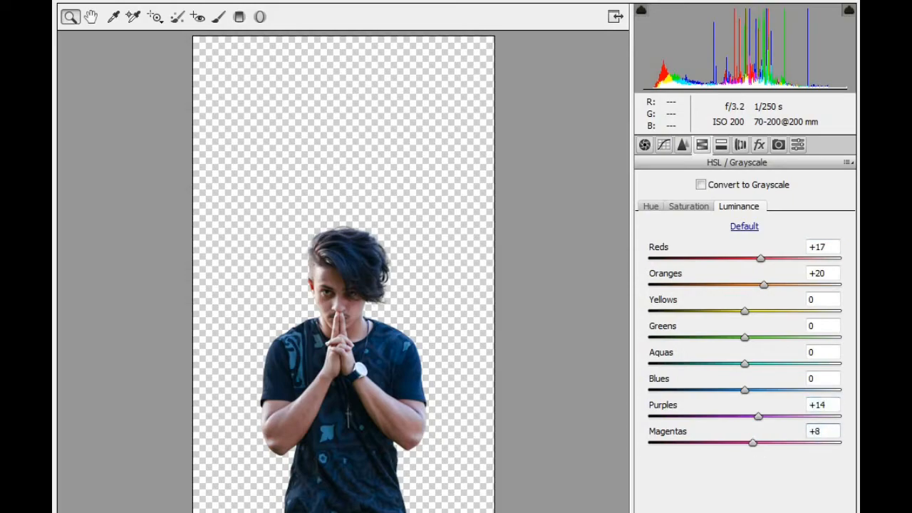
key("Return")
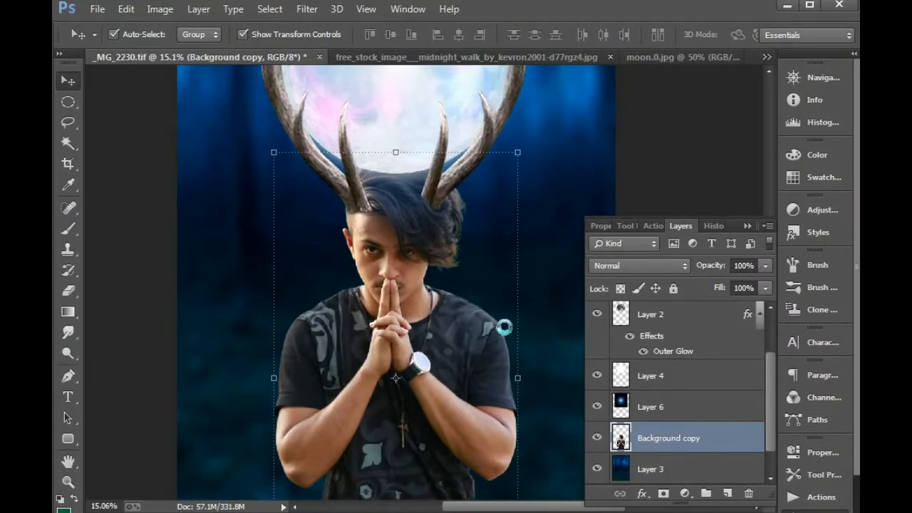
Step: Smooth the skin on the man's forehead and upper cheeks with a 90 px soft brush at 30% opacity and flow
key("ctrl+minus")
key("ctrl+minus")
key("ctrl+minus")
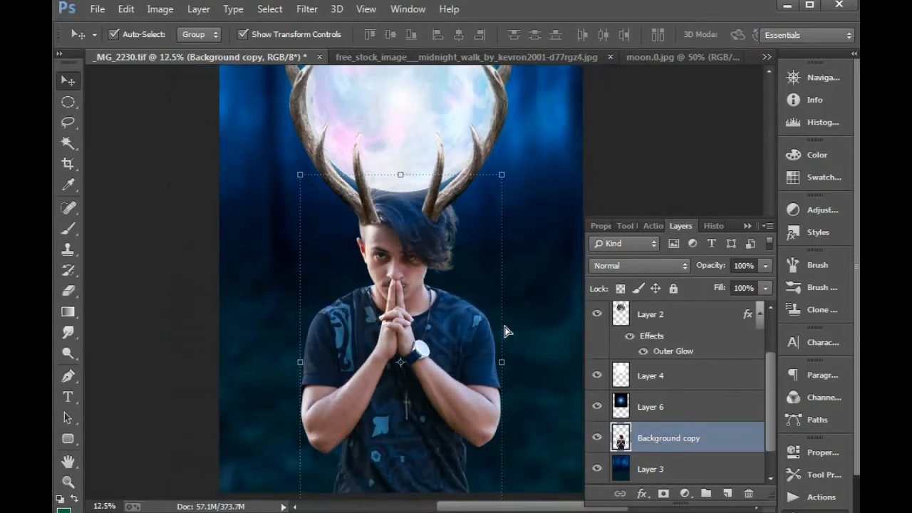
left_click_drag(343, 240, 357, 314)
left_click_drag(221, 223, 464, 341)
left_click_drag(433, 308, 358, 335)
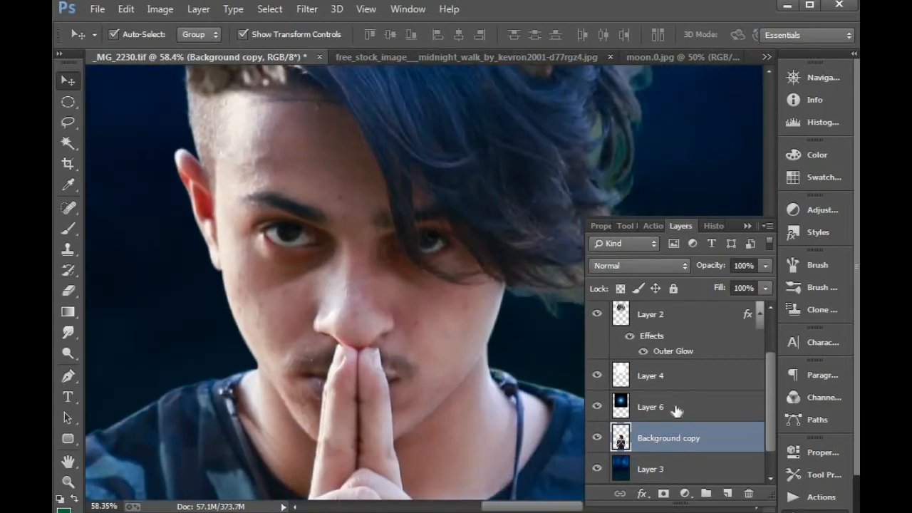
left_click(71, 228)
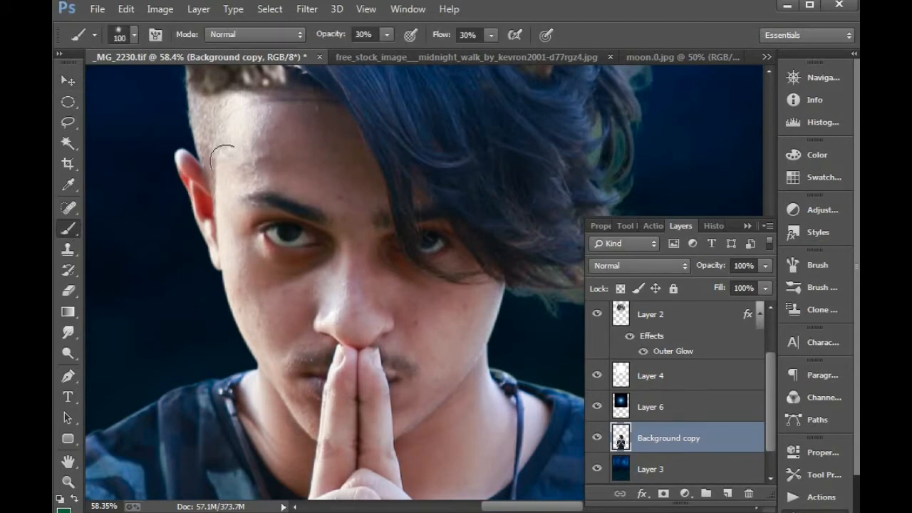
key("bracketleft")
key("bracketleft")
left_click_drag(255, 288, 326, 267)
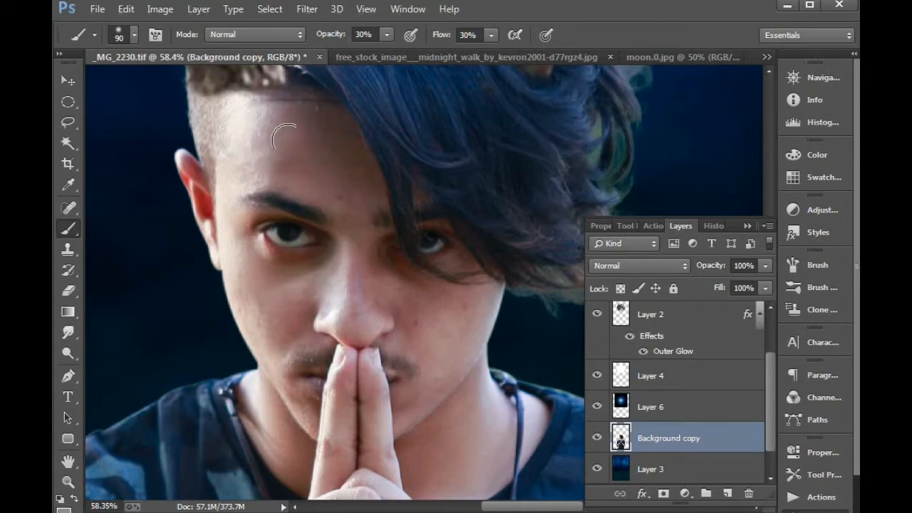
Step: Paint skin tones over the man's lower face and neck with the brush at sizes 125 and 90 px
key("bracketright")
key("bracketright")
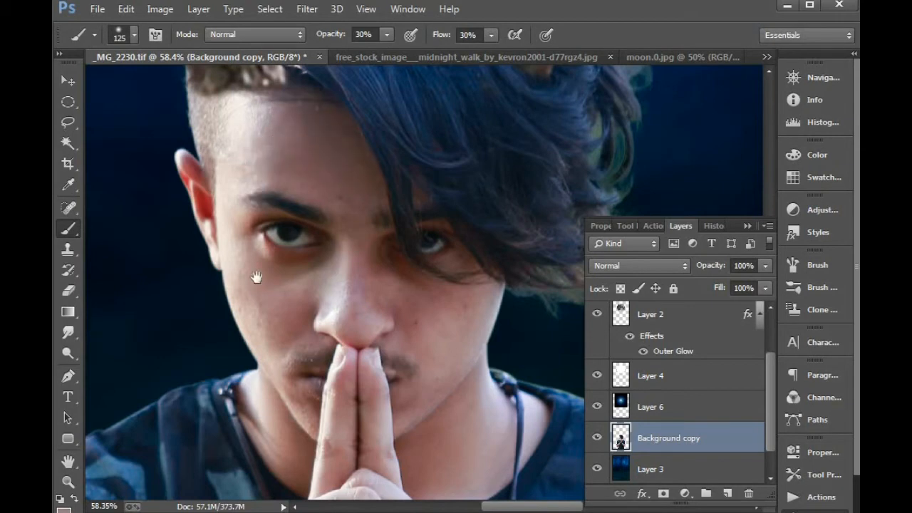
left_click_drag(256, 277, 251, 178)
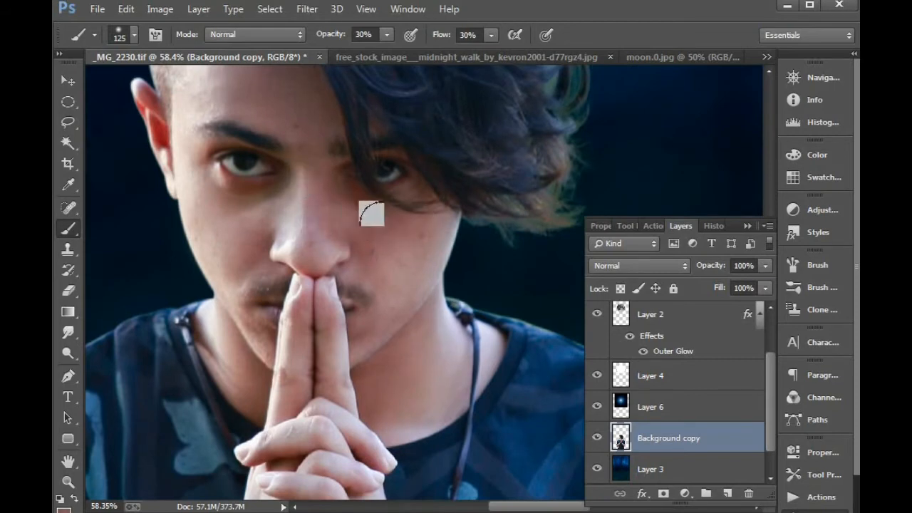
scroll(378, 211, "down", 2)
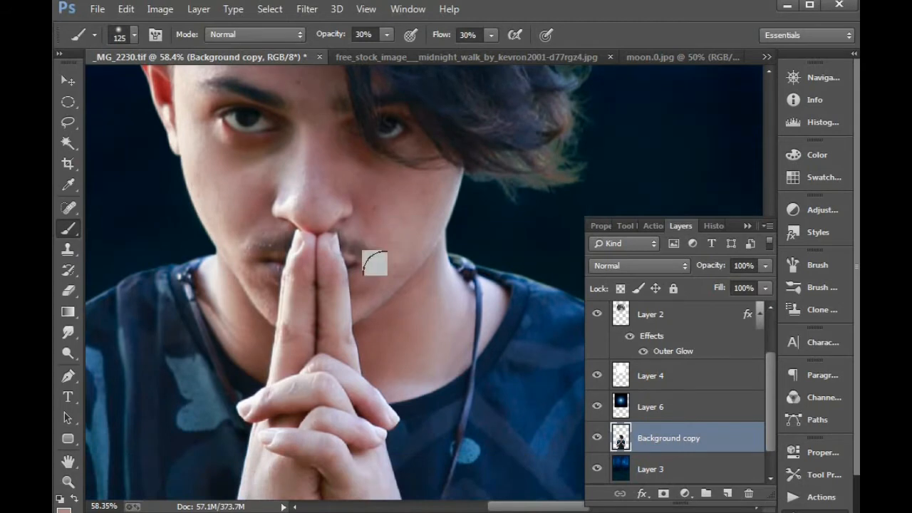
scroll(316, 265, "left", 3)
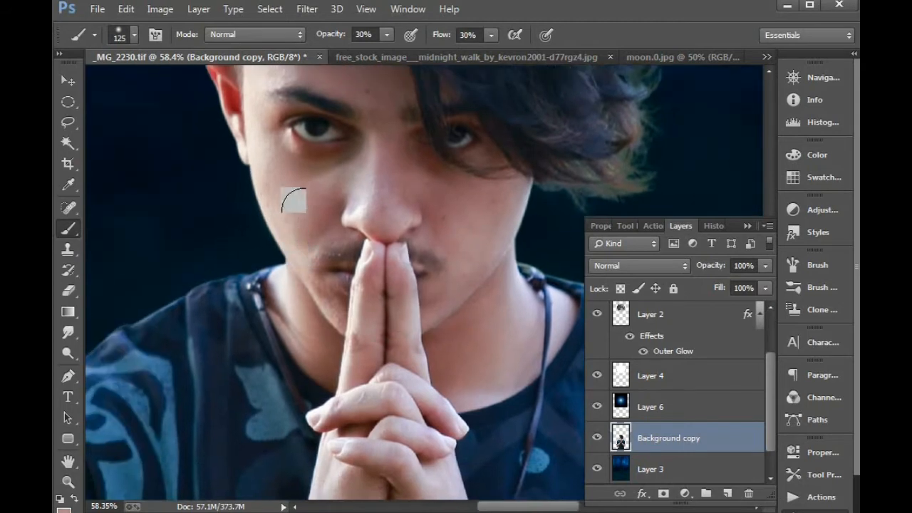
key("bracketleft")
key("bracketleft")
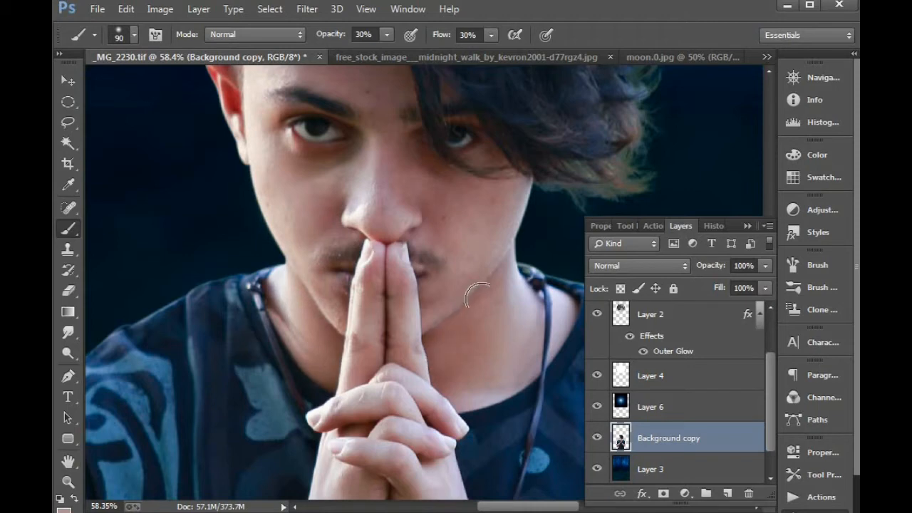
Step: Select the glow layer above the moon with the Move tool
key("ctrl+0")
key("ctrl+minus")
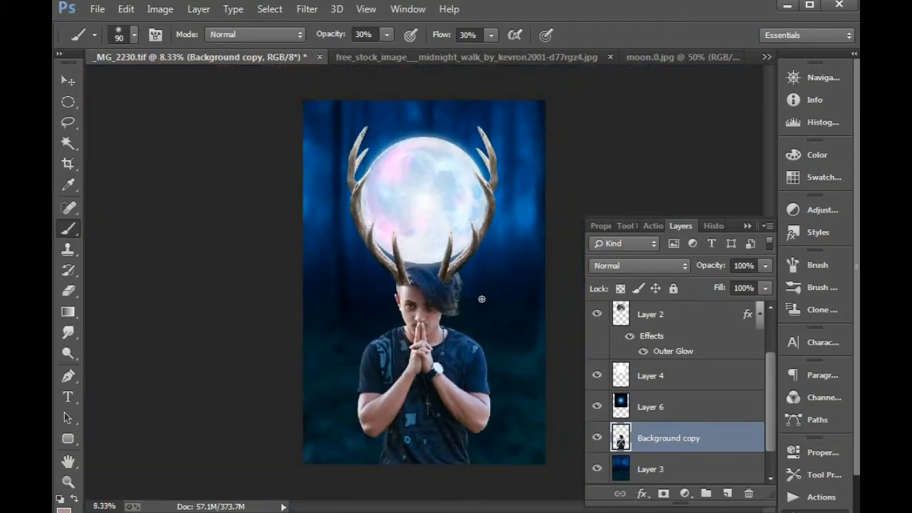
key("v")
left_click(438, 227)
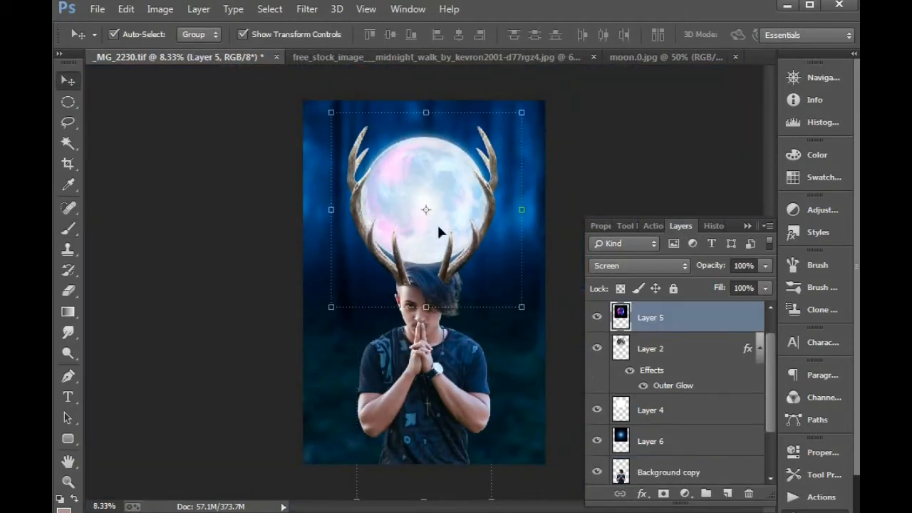
left_click_drag(309, 123, 598, 343)
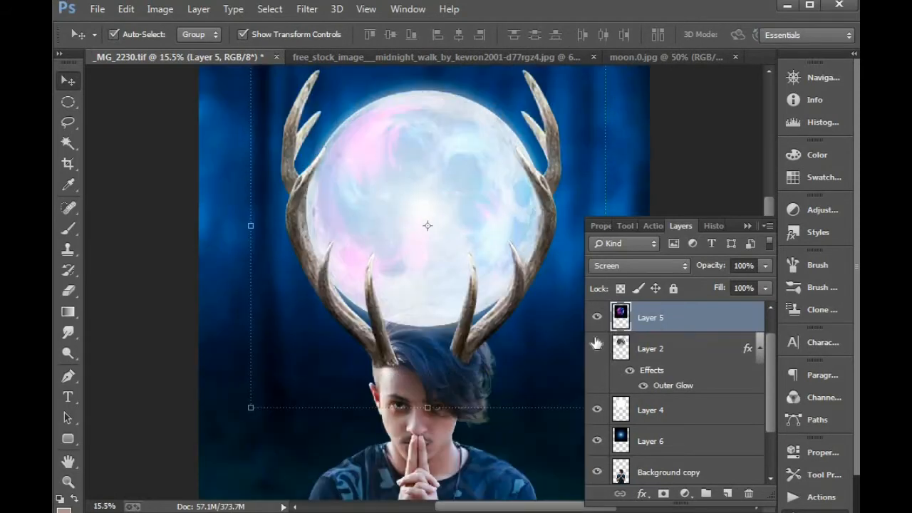
key("ctrl+minus")
key("ctrl+minus")
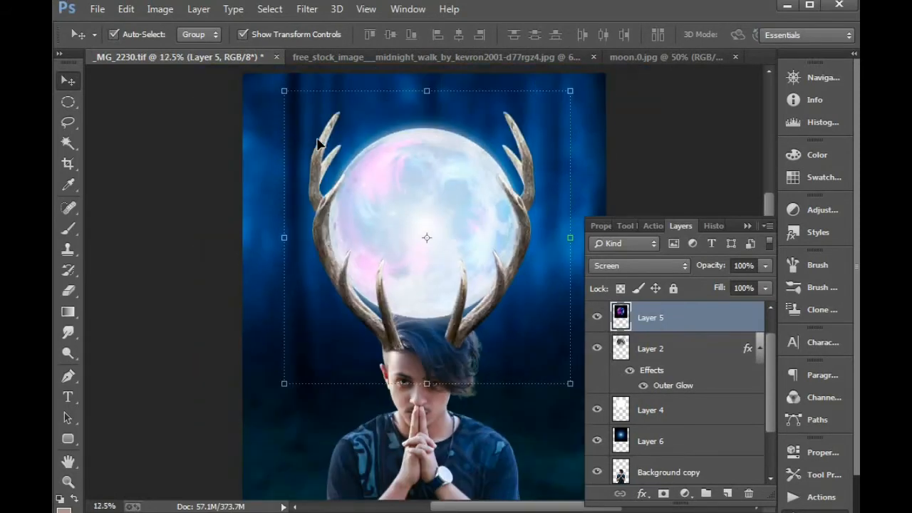
Step: Start opening an image and browse to the Light Background folder inside All Caluction > Background_
key("ctrl+o")
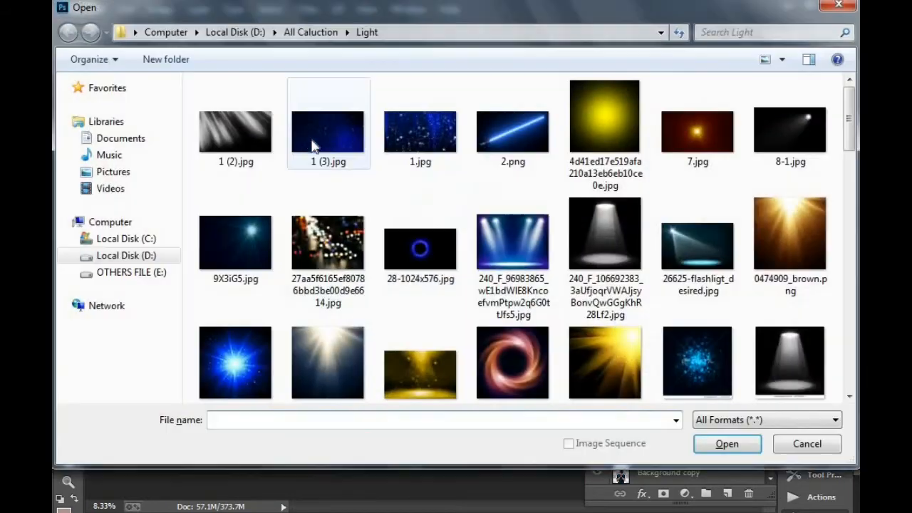
left_click(235, 135)
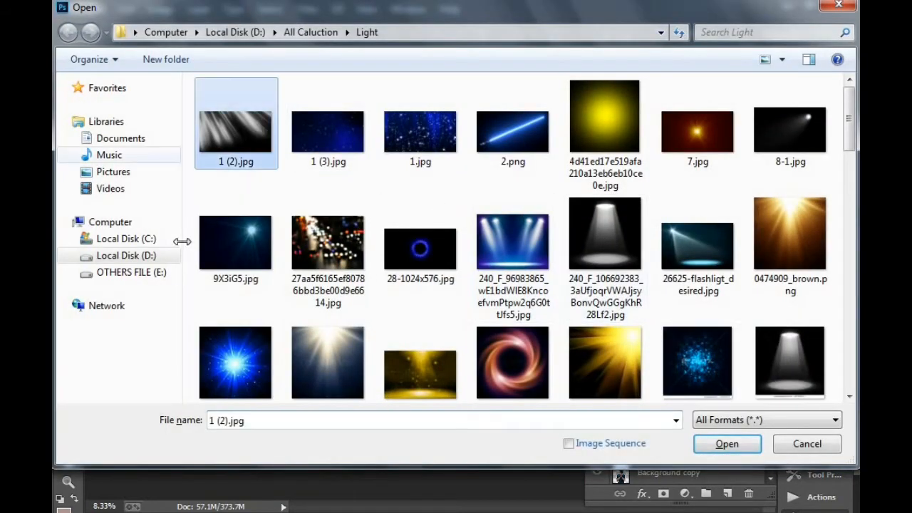
left_click(169, 255)
double_click(253, 131)
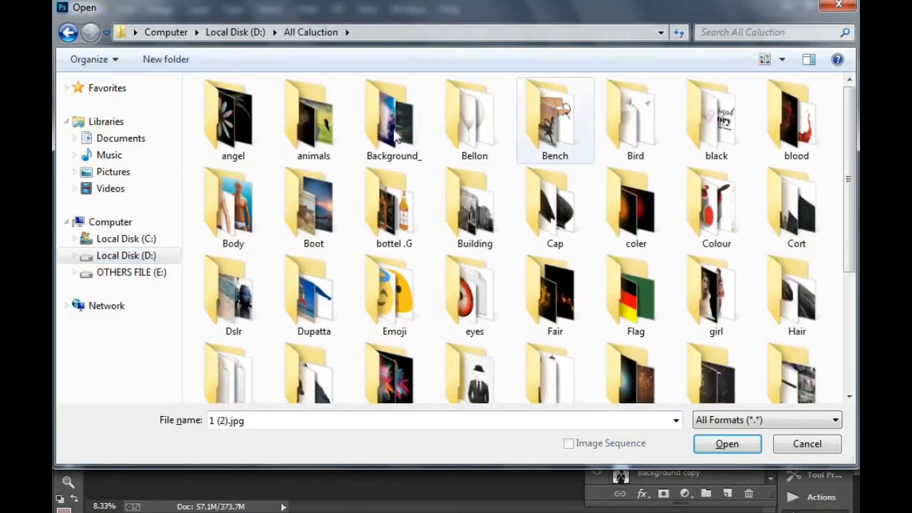
double_click(396, 137)
double_click(742, 151)
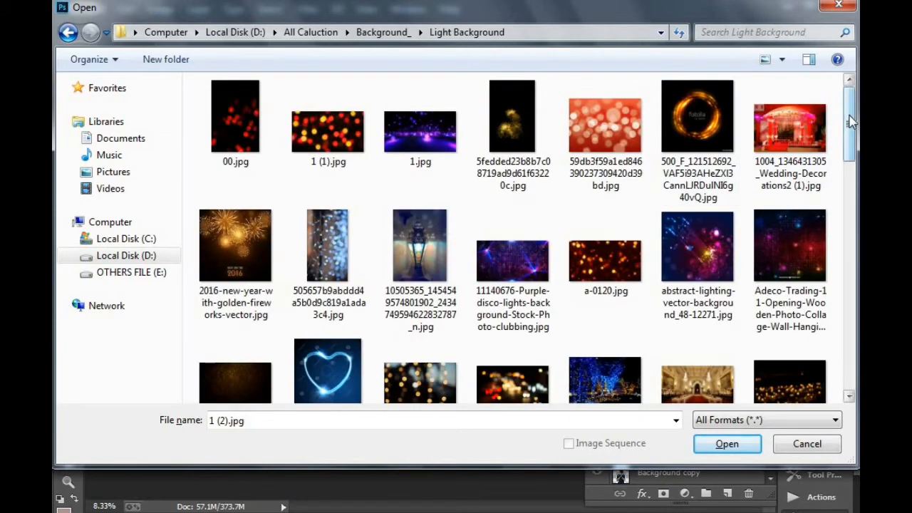
Step: Preview the red bokeh image 00.jpg and open the golden bokeh image from further down the folder instead
left_click(261, 118)
right_click(286, 140)
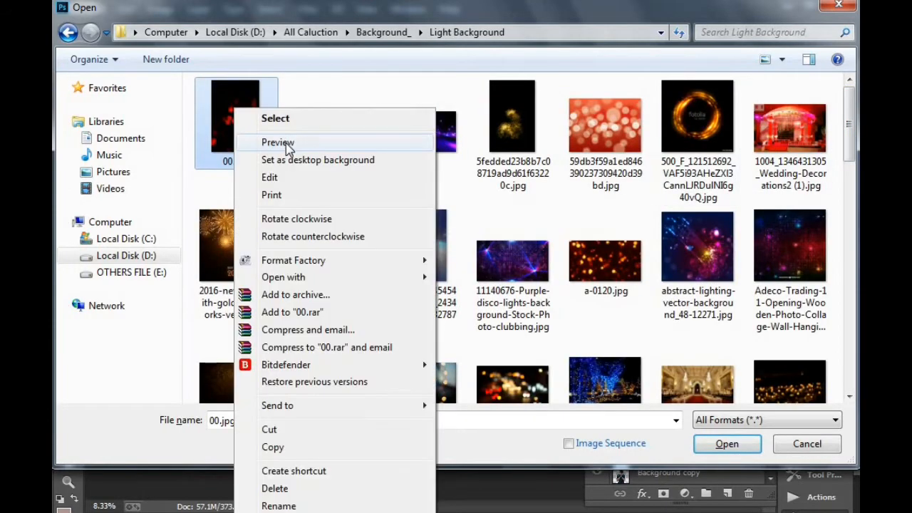
left_click(278, 142)
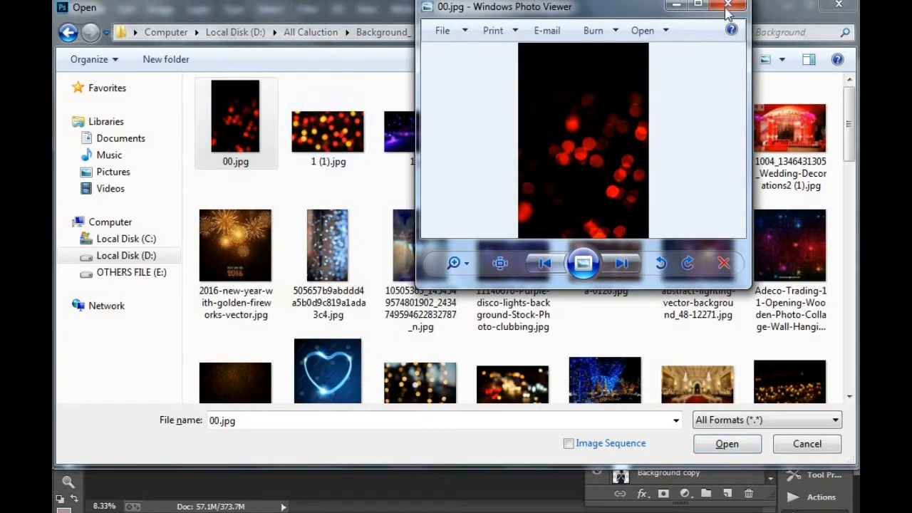
left_click(729, 7)
left_click_drag(850, 118, 853, 216)
double_click(335, 161)
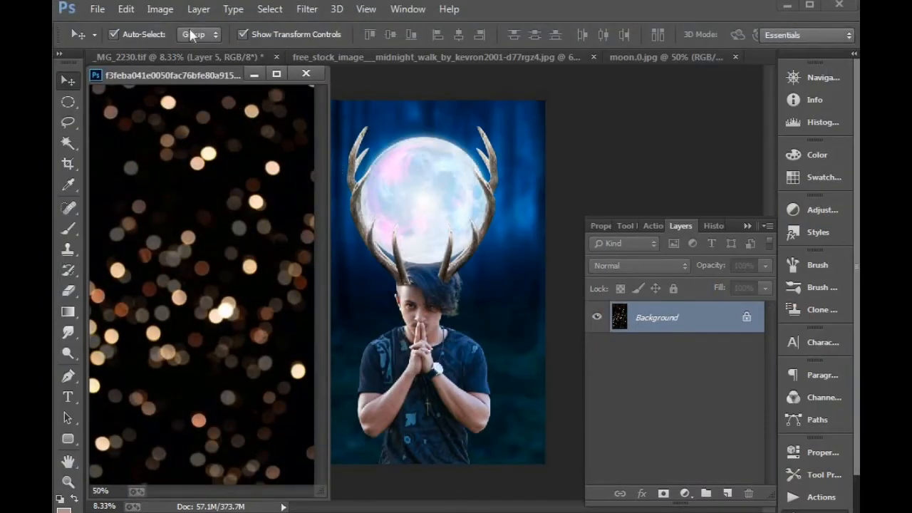
Step: Darken the background of the golden bokeh image with a Curves adjustment
left_click(160, 9)
mouse_move(168, 49)
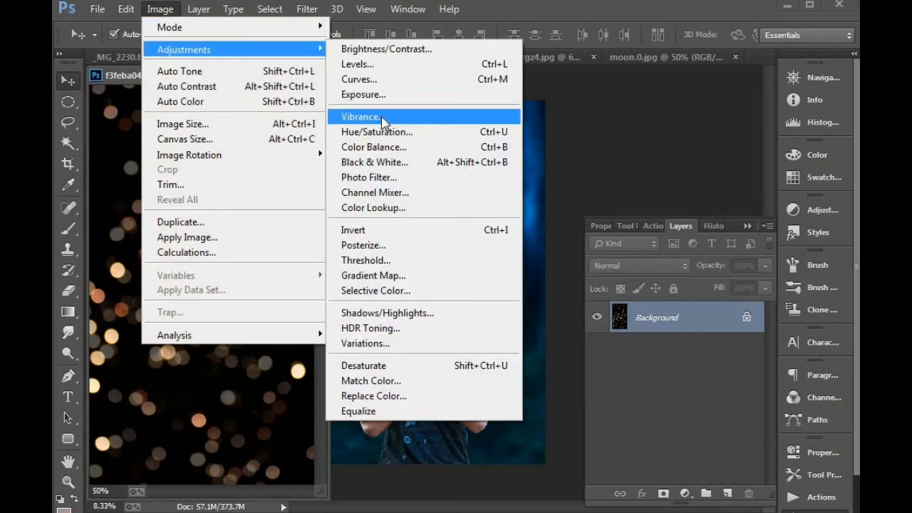
left_click(463, 78)
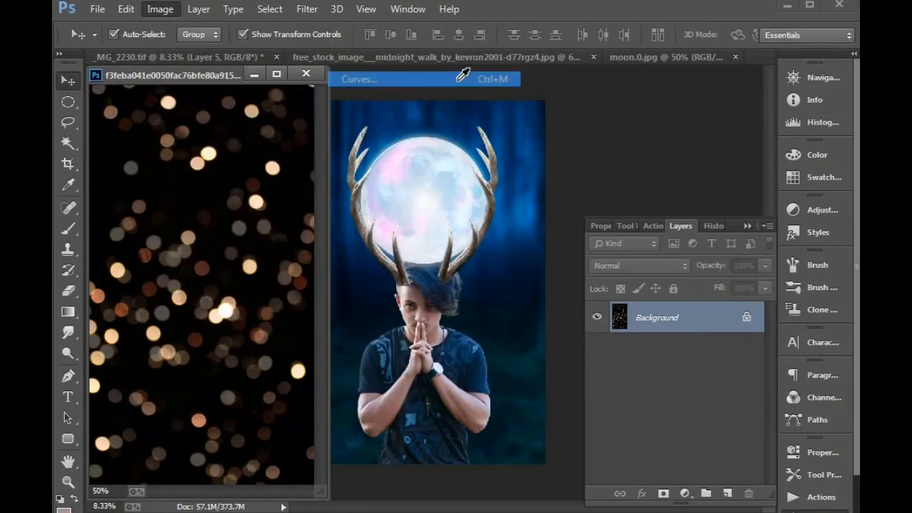
mouse_move(782, 227)
left_mouse_down()
mouse_move(799, 236)
mouse_move(792, 233)
left_mouse_up()
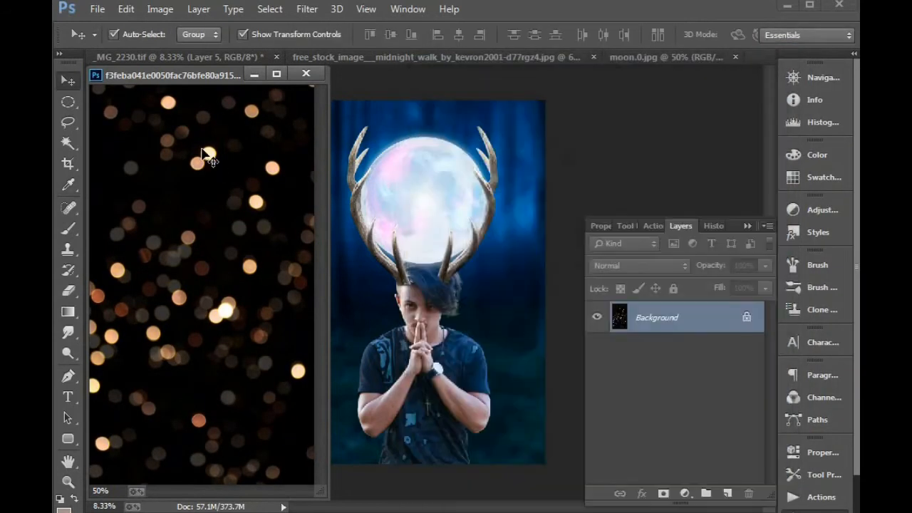
Step: Copy the bokeh image onto the moon in the composite and close its source file without saving
left_click_drag(408, 165, 407, 166)
left_click(306, 73)
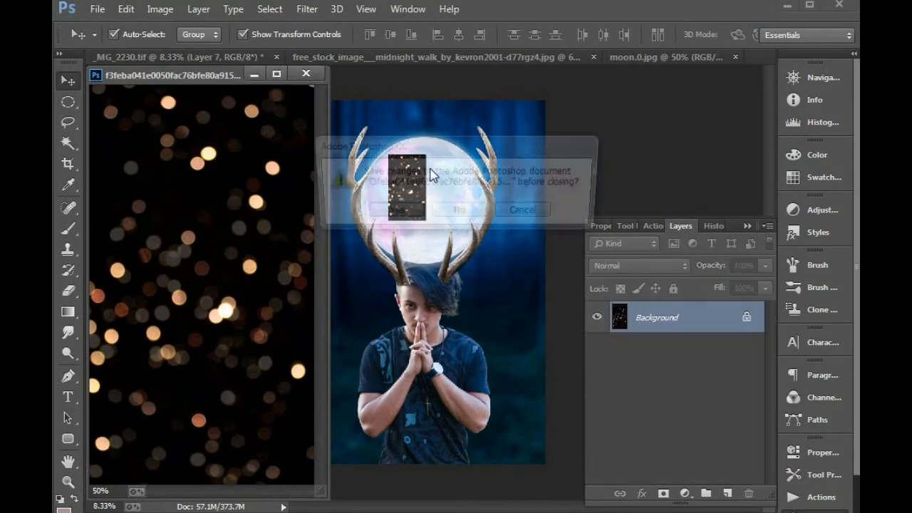
left_click(460, 213)
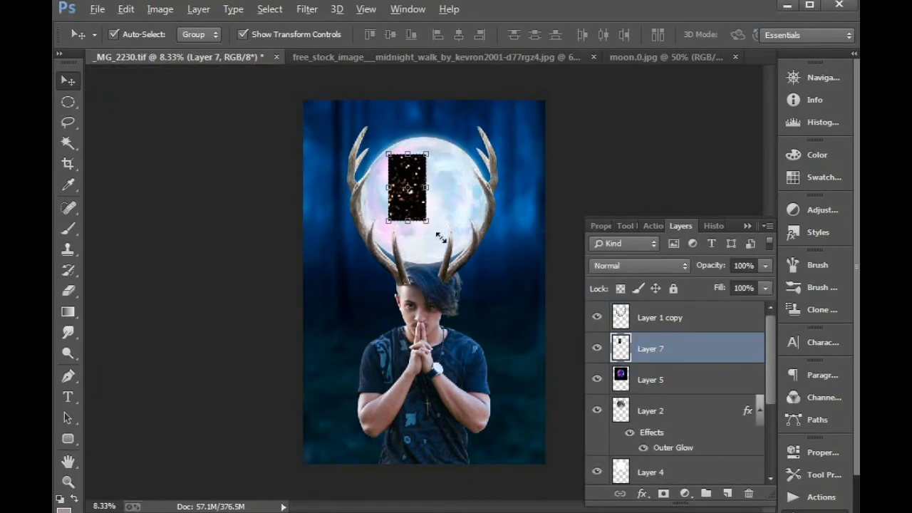
Step: Enlarge the bokeh layer over the moon and bring it in front of the antlers layer
left_click_drag(441, 239, 533, 333)
double_click(414, 180)
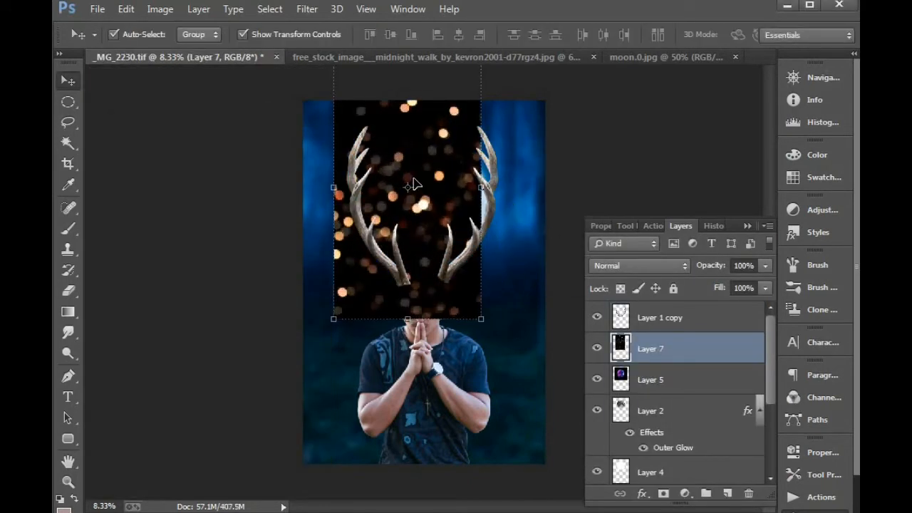
key("ctrl+bracketright")
Step: Duplicate the bokeh layer so the two sit side by side, and flip the original horizontally
left_click_drag(433, 160, 368, 191)
left_click(450, 185)
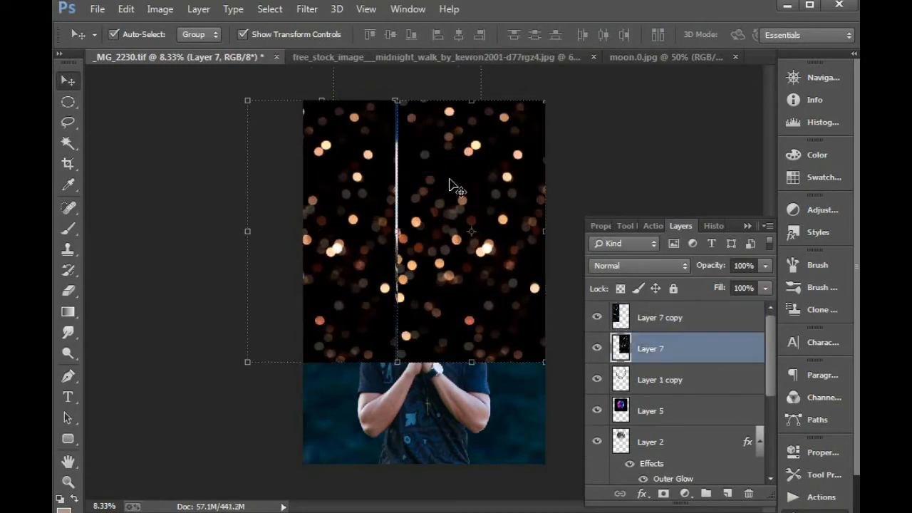
key("ctrl+t")
right_click(449, 184)
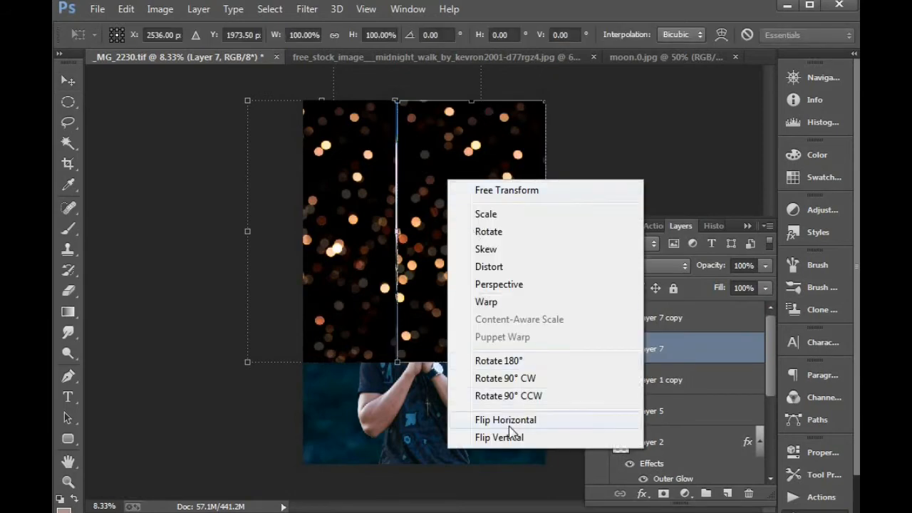
left_click(499, 420)
key("Return")
Step: Nudge the flipped bokeh layer left to close the gap and merge it with its copy
key("shift+Left")
key("shift+Left")
key("shift+Left")
key("shift+Left")
key("shift+Left")
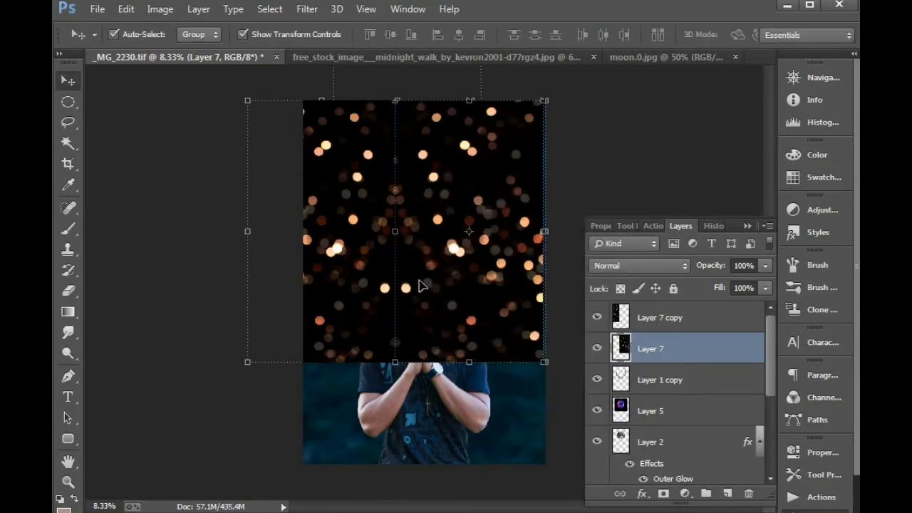
left_click(341, 263, "shift")
key("ctrl+e")
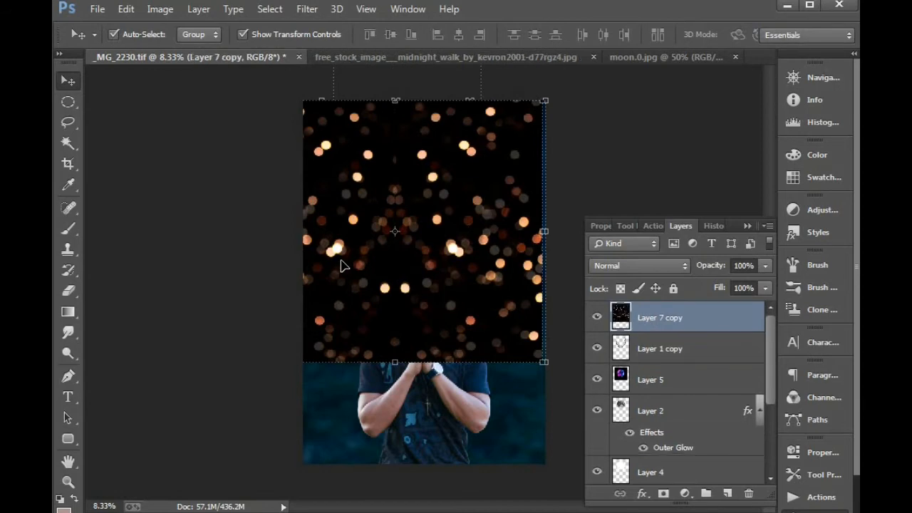
Step: Scale the merged bokeh layer to about 145% to cover the whole canvas and set its blend mode to Screen
key("ctrl+minus")
key("ctrl+minus")
left_click_drag(490, 333, 574, 401)
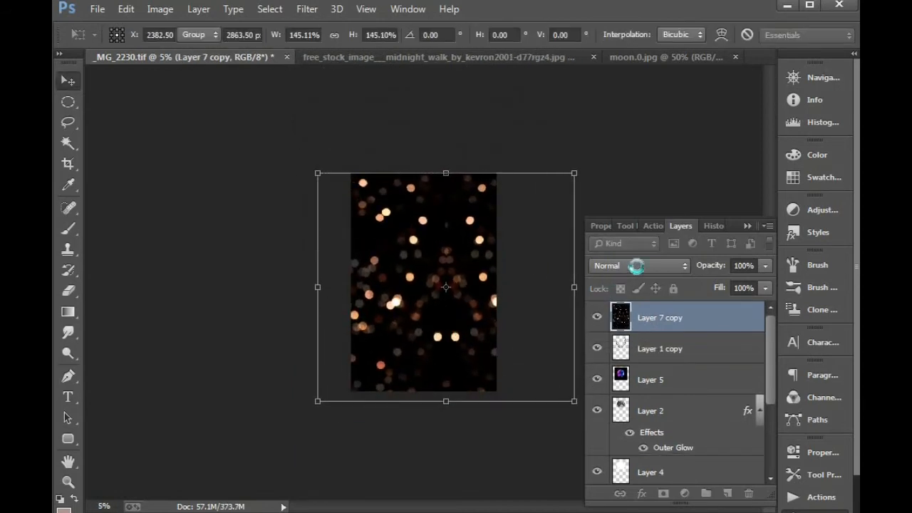
key("Return")
left_click(637, 266)
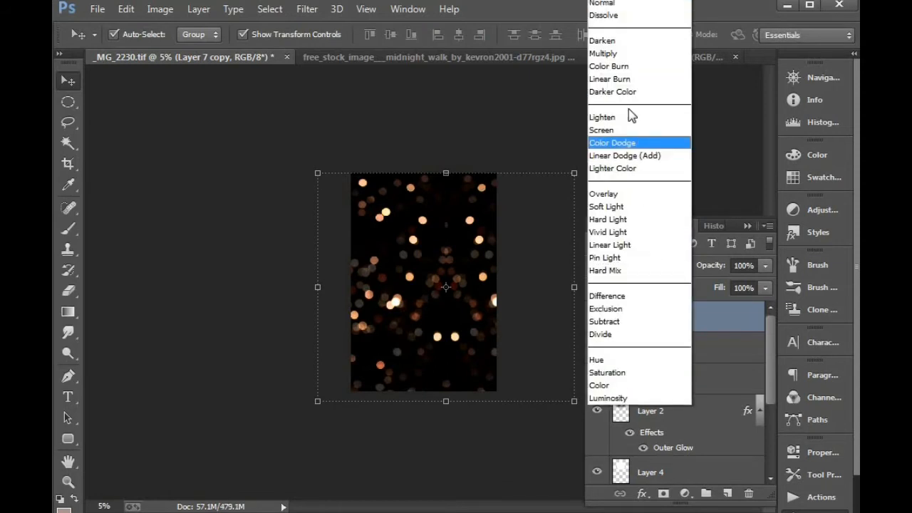
left_click(624, 133)
Step: Shift the bokeh layer slightly and scale it to about 106% so the lights spread across the composite
left_click_drag(469, 236, 462, 243)
left_click_drag(568, 170, 574, 163)
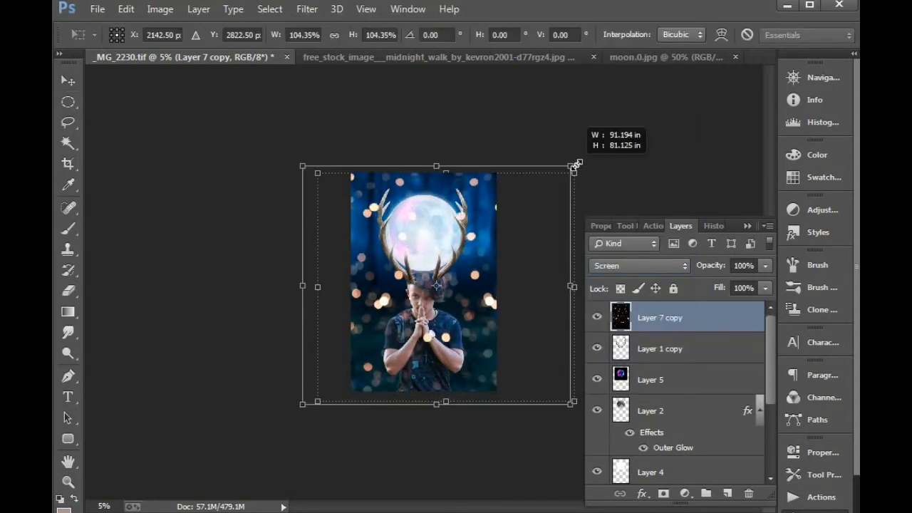
left_click_drag(495, 223, 495, 223)
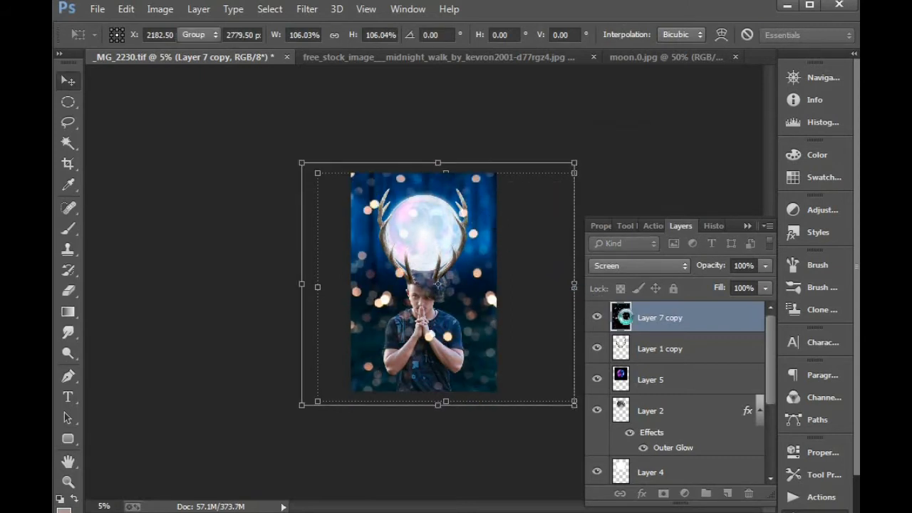
key("Return")
Step: Hide the original bokeh layer and soften a duplicate of it with an 83.5-pixel Gaussian Blur
left_click_drag(645, 322, 727, 493)
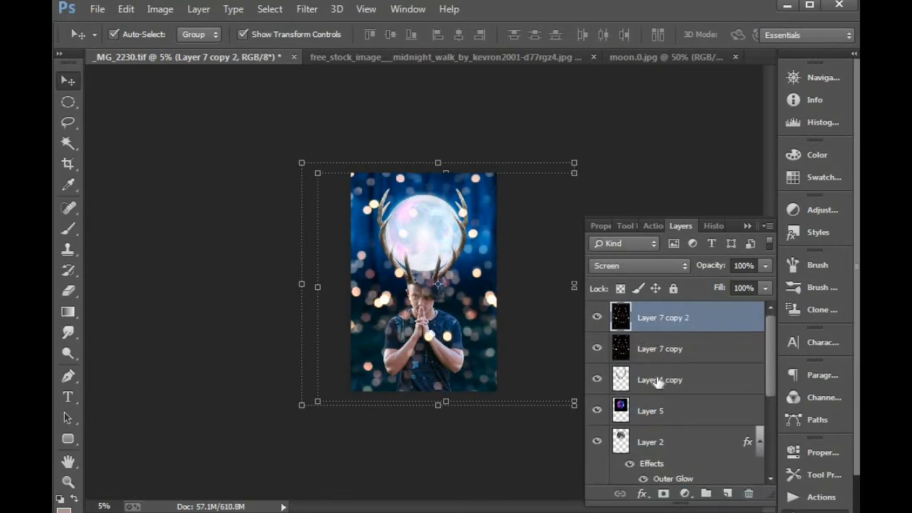
left_click(597, 349)
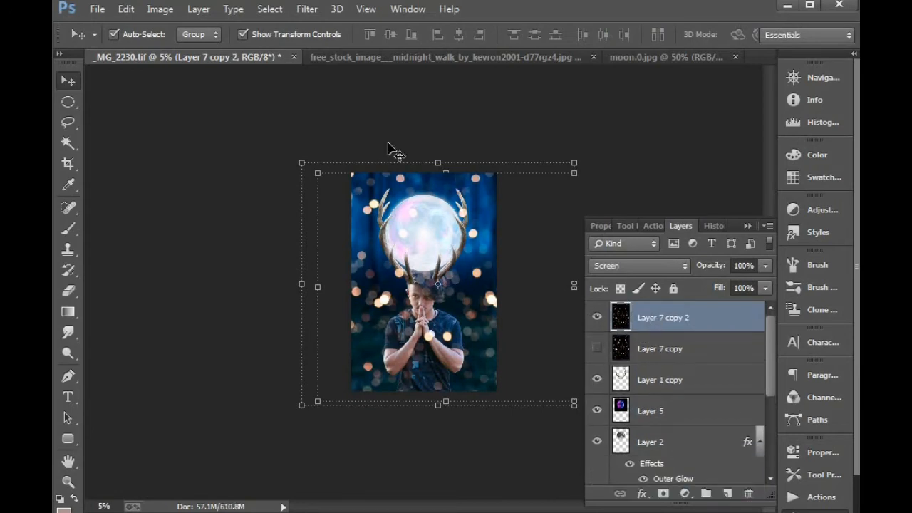
left_click(314, 9)
mouse_move(357, 200)
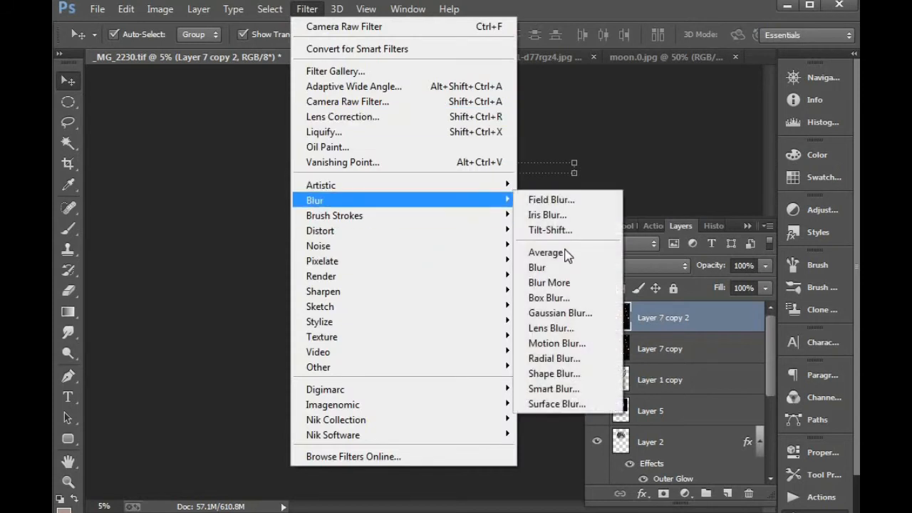
left_click(575, 313)
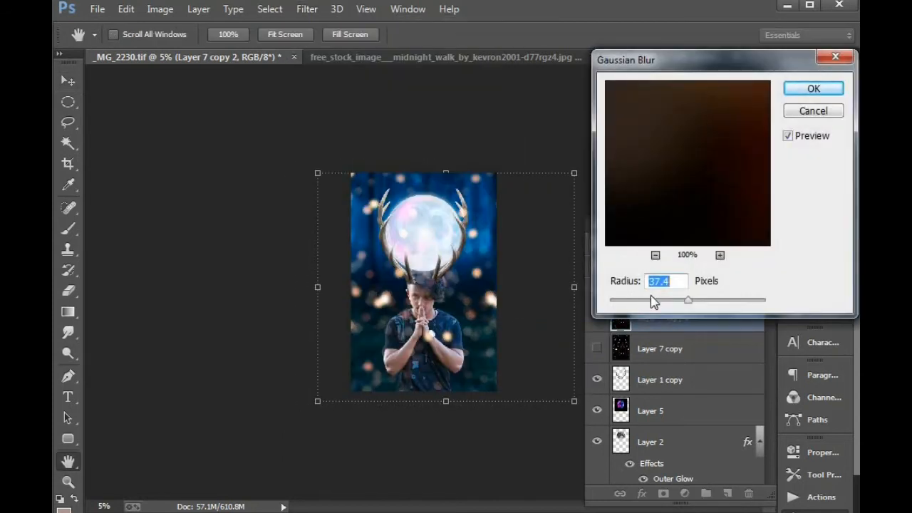
left_click_drag(684, 299, 704, 301)
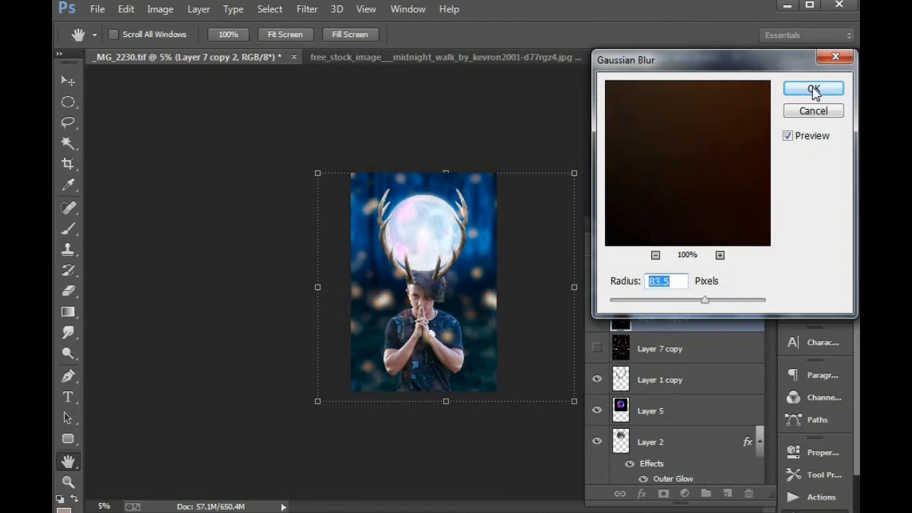
left_click(814, 92)
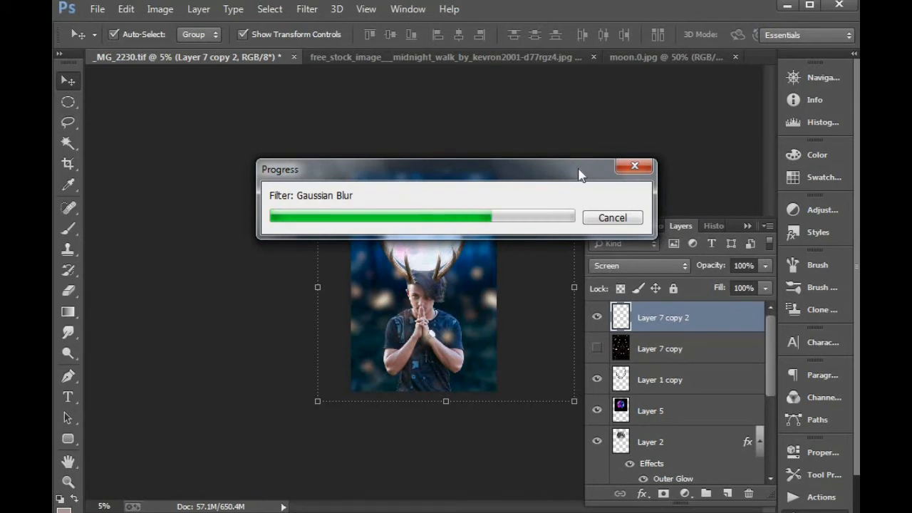
Step: Crop the document to the existing canvas bounds, deleting the layer pixels that lie outside it
key("c")
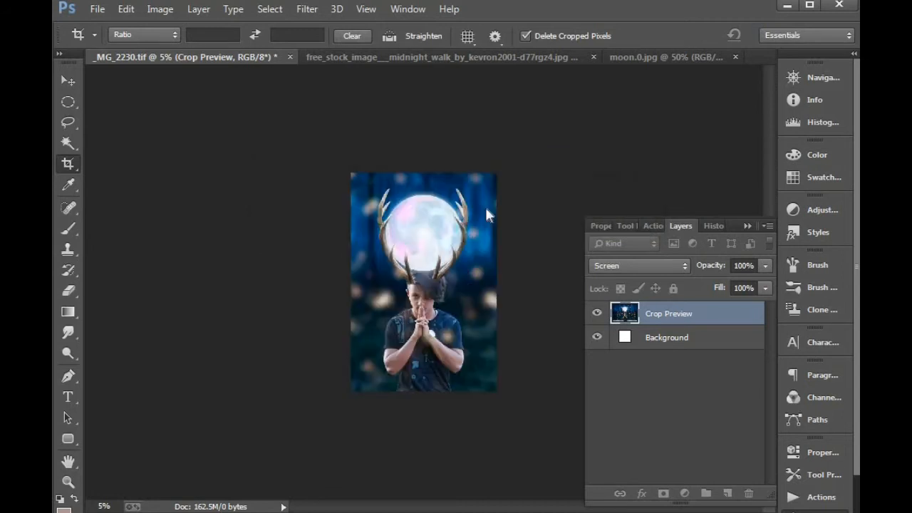
key("v")
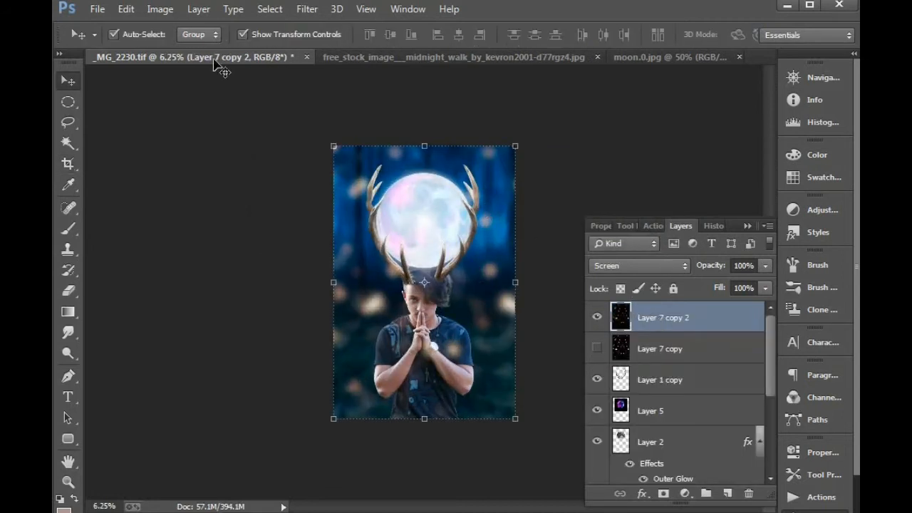
Step: Tint the blurred bokeh layer with Color Balance midtones of -30 toward cyan and about +38 toward blue
left_click(160, 10)
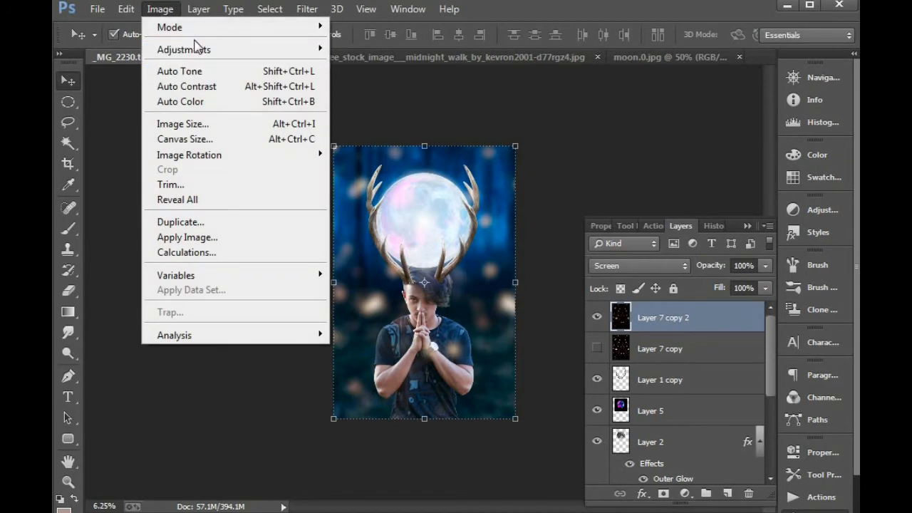
mouse_move(205, 50)
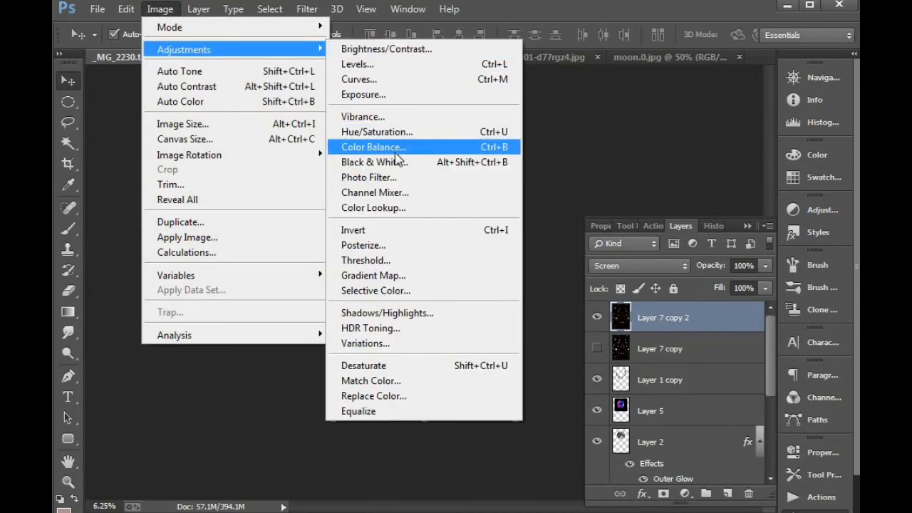
left_click(396, 148)
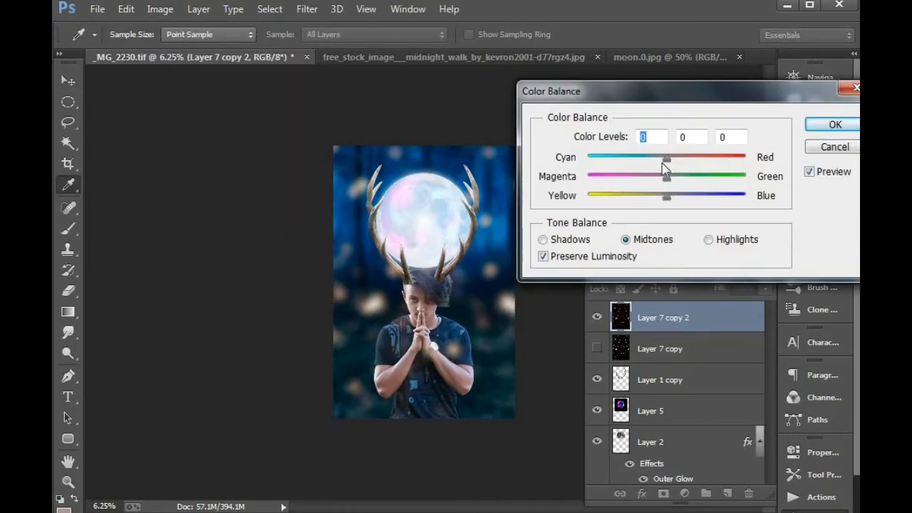
left_click_drag(665, 160, 646, 161)
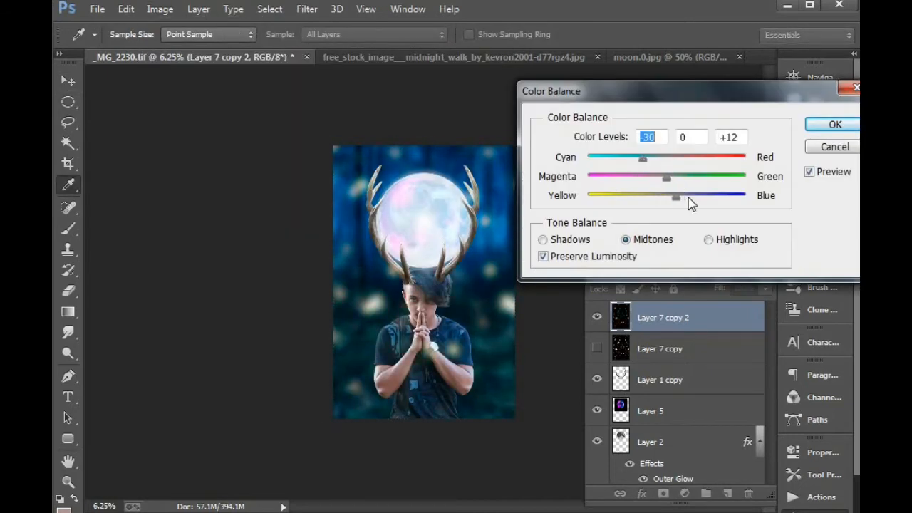
left_click_drag(689, 197, 697, 196)
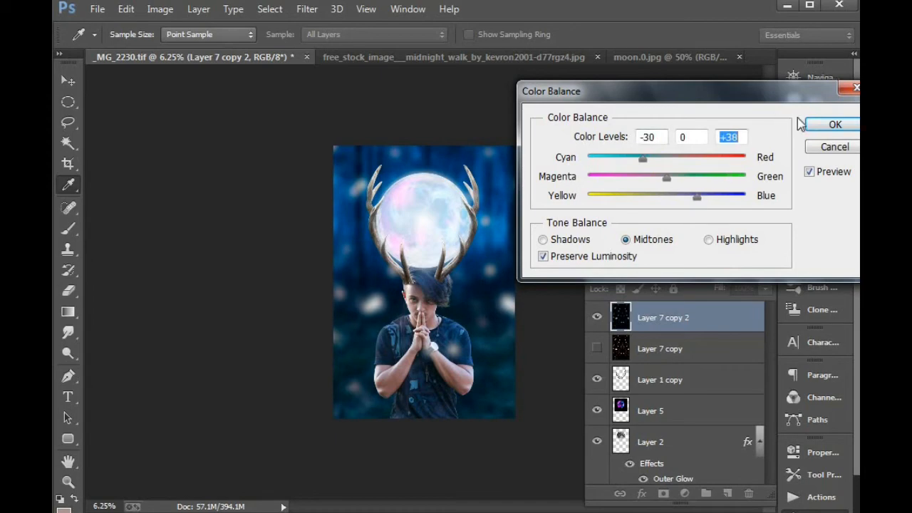
left_click(821, 126)
Step: Show and select the sharper bokeh layer, Layer 7 copy, and hide the blurred Layer 7 copy 2
left_click(660, 349)
left_click(600, 347)
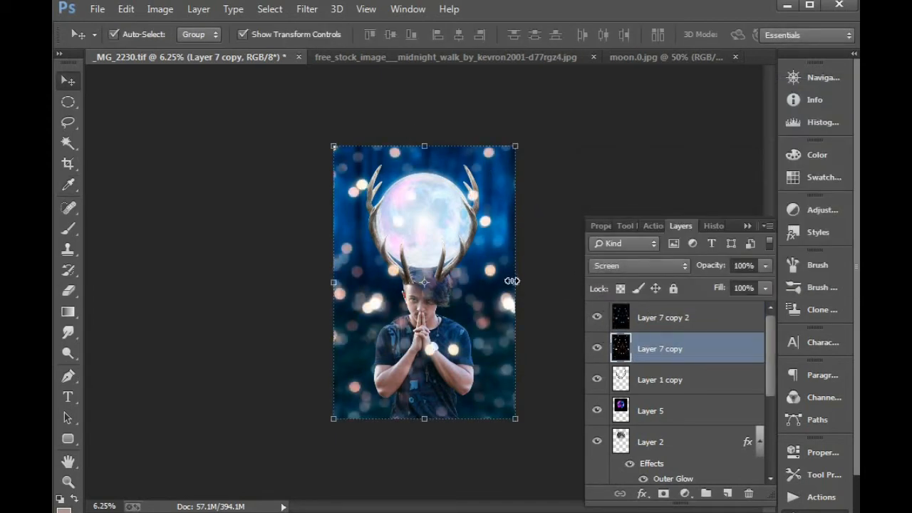
left_click_drag(261, 137, 665, 467)
left_click_drag(509, 371, 476, 317)
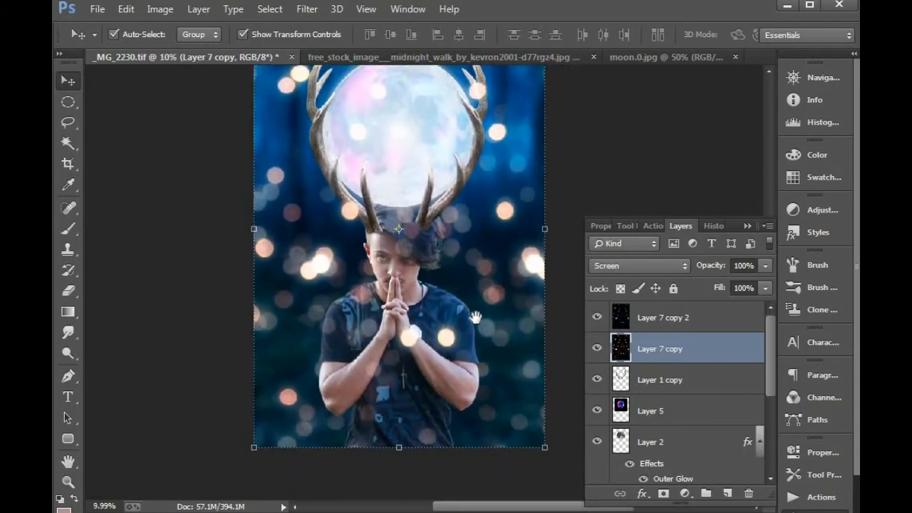
left_click(598, 317)
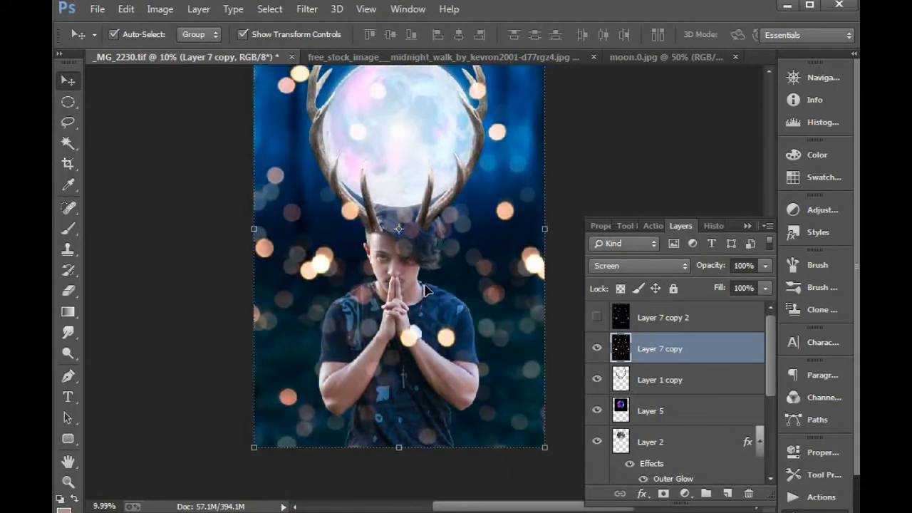
Step: Erase the bokeh lights covering the man's shirt and part of his hair and the moon with a soft 500 px eraser
left_click(72, 296)
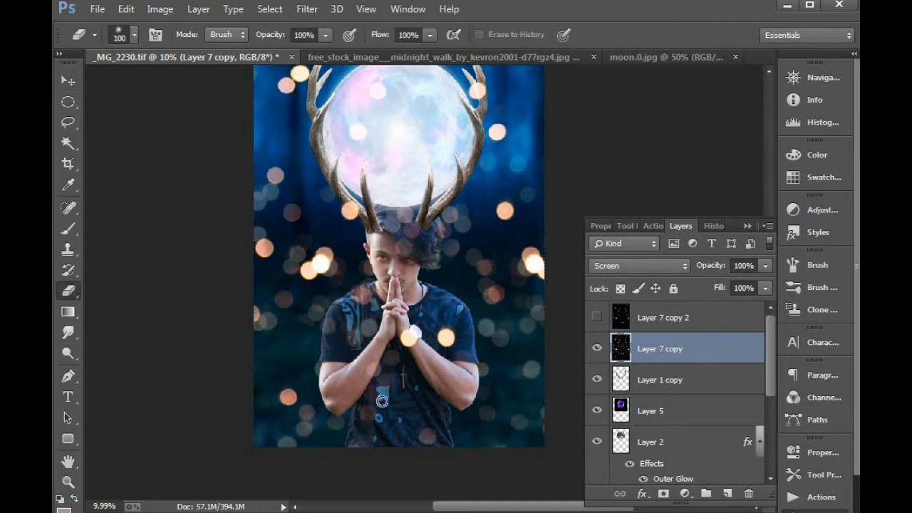
key("bracketright")
key("bracketright")
key("bracketright")
key("bracketright")
key("bracketright")
key("bracketright")
key("bracketright")
key("bracketright")
key("bracketright")
mouse_move(367, 387)
left_mouse_down()
mouse_move(327, 379)
mouse_move(338, 383)
mouse_move(348, 328)
mouse_move(368, 310)
mouse_move(356, 303)
mouse_move(365, 310)
mouse_move(341, 333)
left_mouse_up()
key("bracketleft")
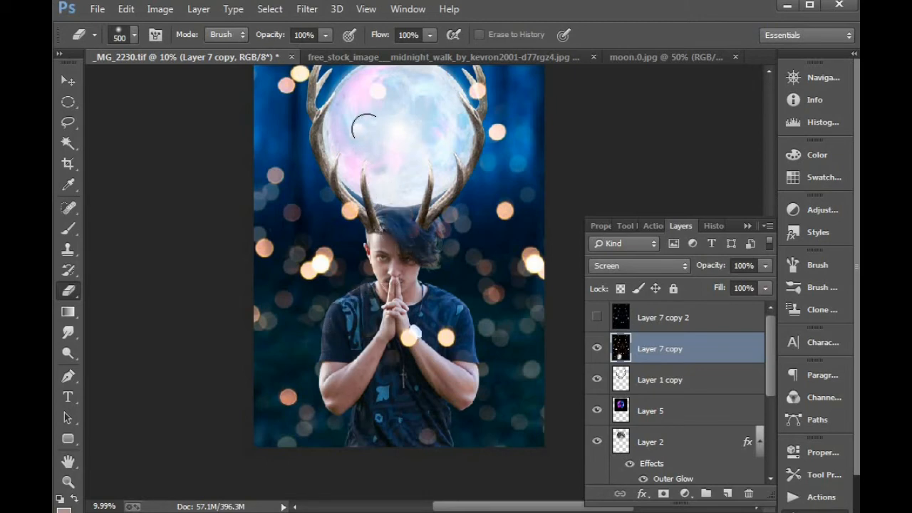
Step: Erase the remaining bokeh lights over the moon and the antlers on Layer 7 copy
left_click_drag(365, 241, 381, 300)
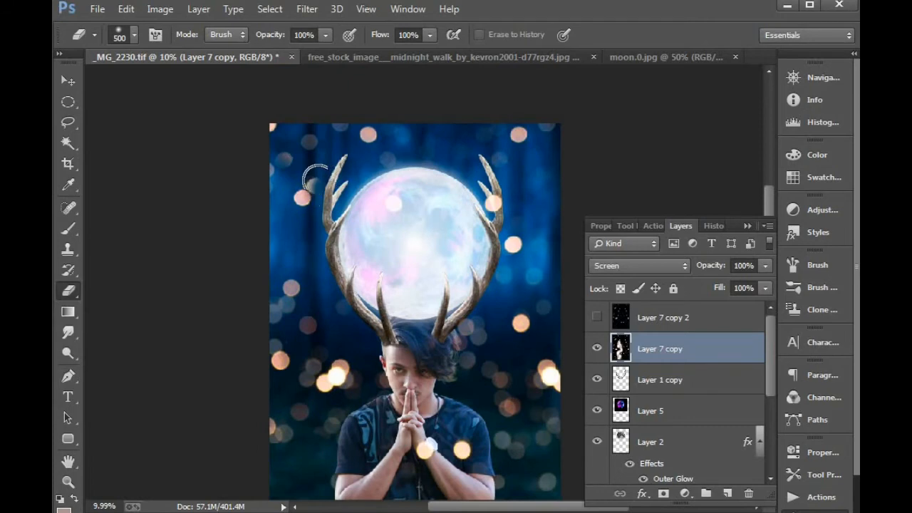
left_click(317, 180)
left_click(389, 212)
left_click(491, 202)
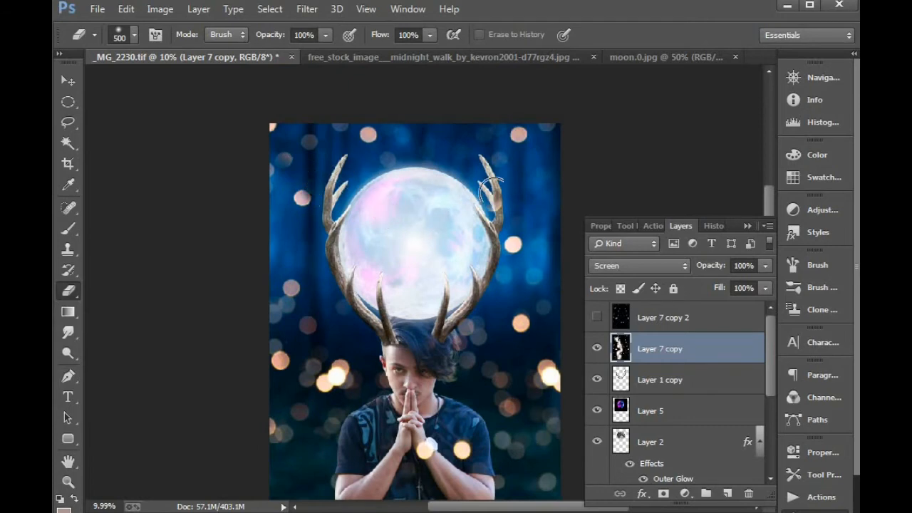
mouse_move(462, 307)
left_mouse_down()
mouse_move(448, 372)
mouse_move(467, 353)
mouse_move(469, 319)
left_mouse_up()
Step: Erase the remaining bokeh lights over the man's hair, hands and chest on Layer 7 copy
left_click_drag(439, 363, 441, 287)
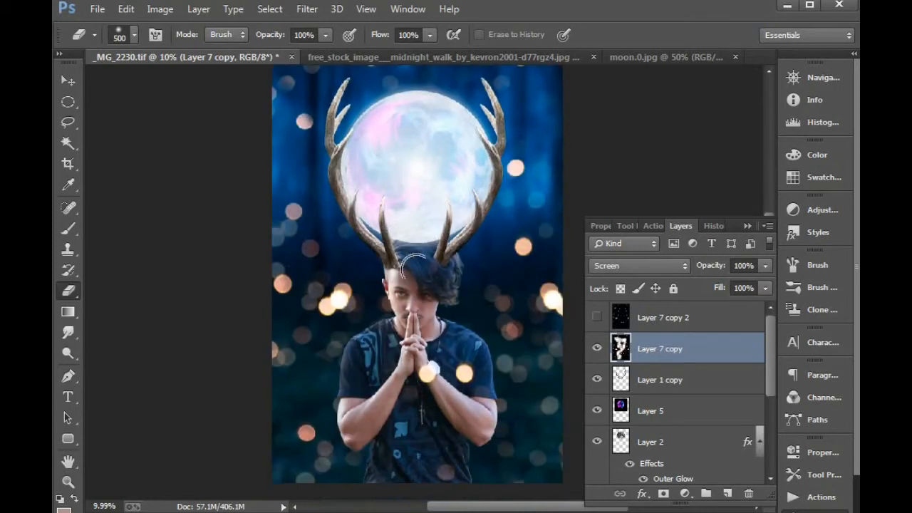
mouse_move(441, 349)
left_mouse_down()
mouse_move(427, 275)
mouse_move(459, 335)
left_mouse_up()
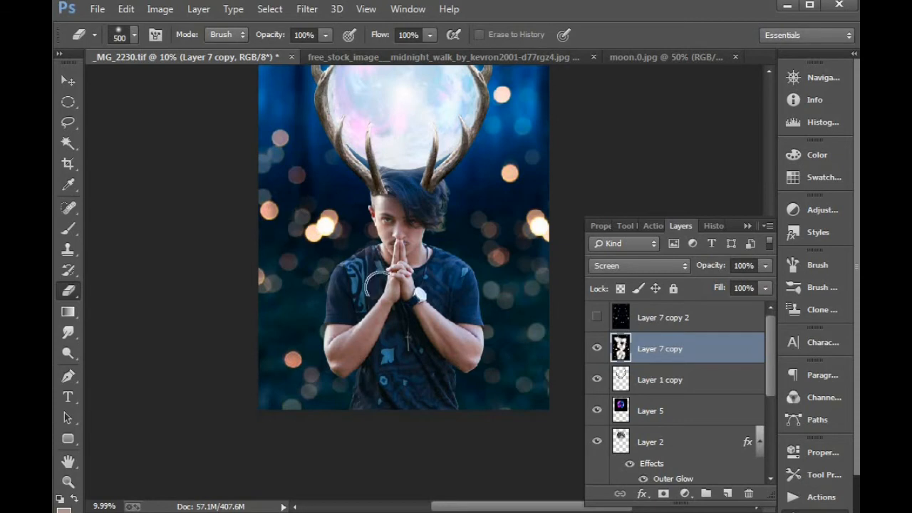
left_click_drag(377, 283, 376, 357)
key("v")
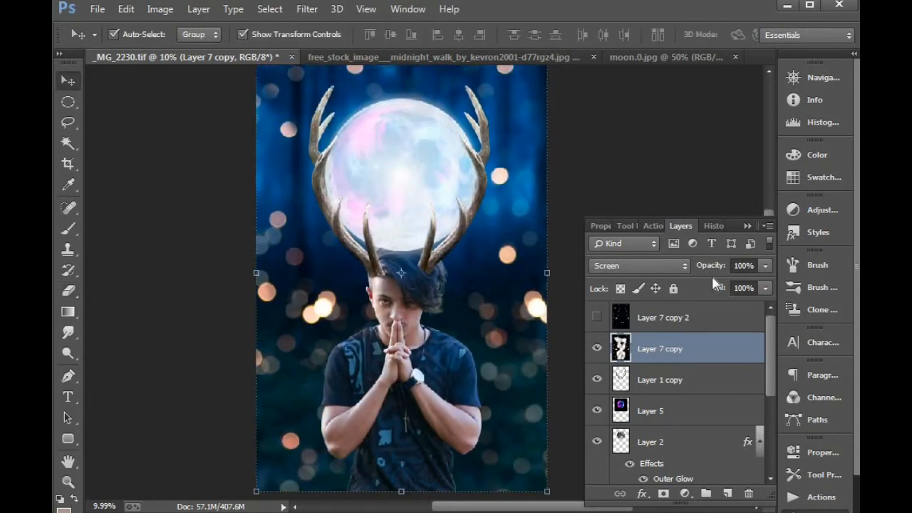
Step: Lower Layer 7 copy to 70% opacity and shift its midtones toward cyan and blue with Color Balance
left_click_drag(712, 265, 694, 268)
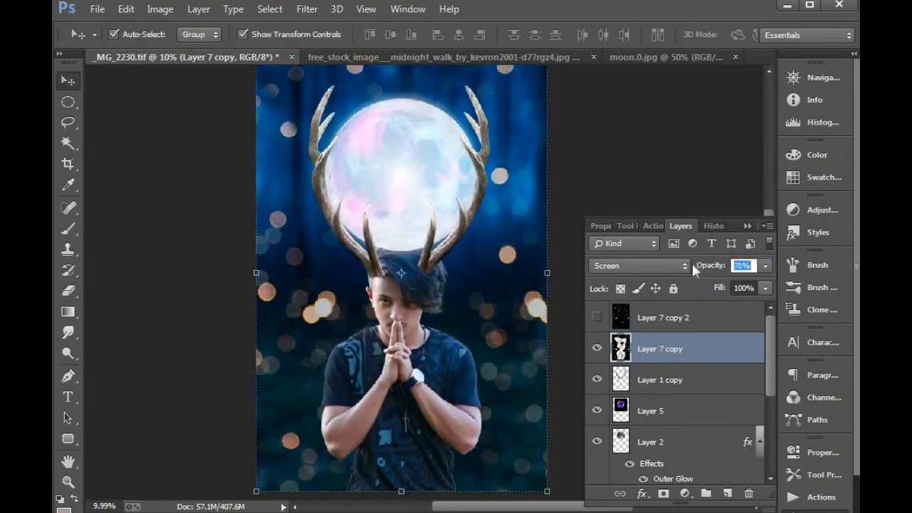
key("ctrl+b")
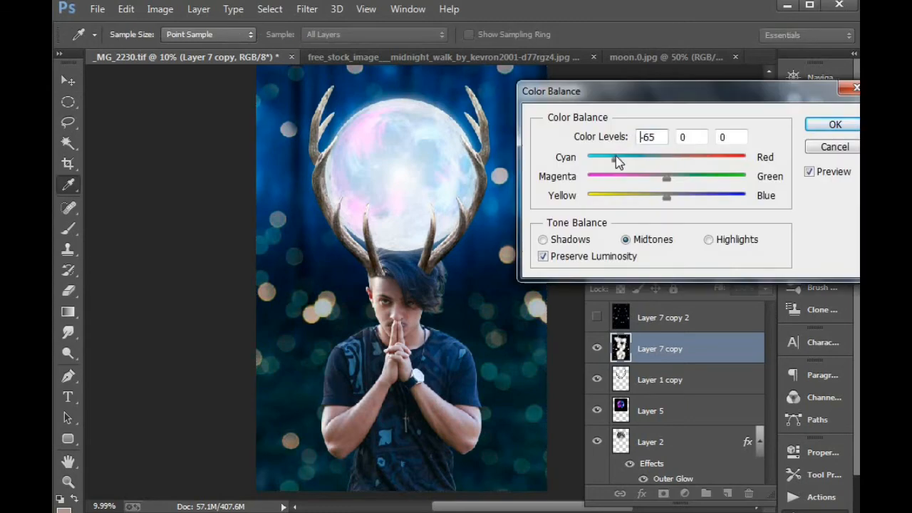
left_click(628, 158)
left_click_drag(666, 195, 711, 197)
key("Return")
key("ctrl+minus")
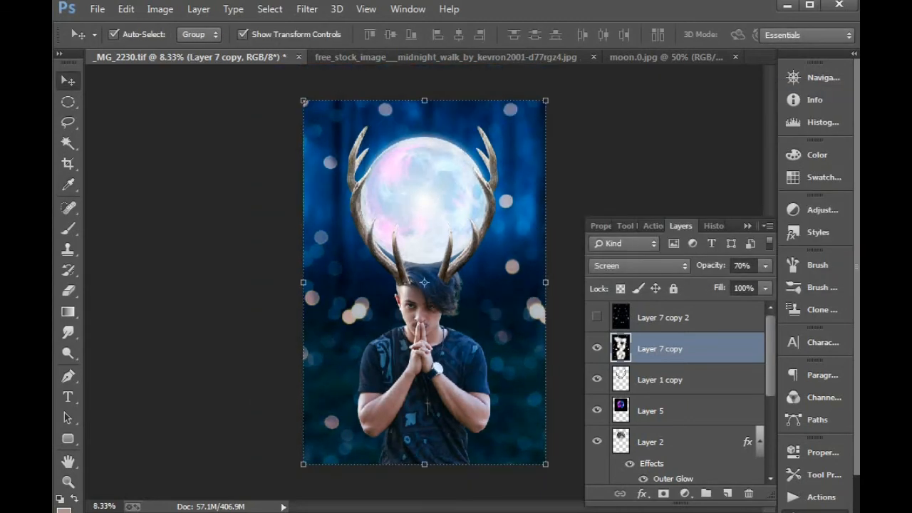
Step: Soften the lights on Layer 7 copy slightly with a Gaussian Blur of lower radius than 83.5 pixels
left_click(307, 8)
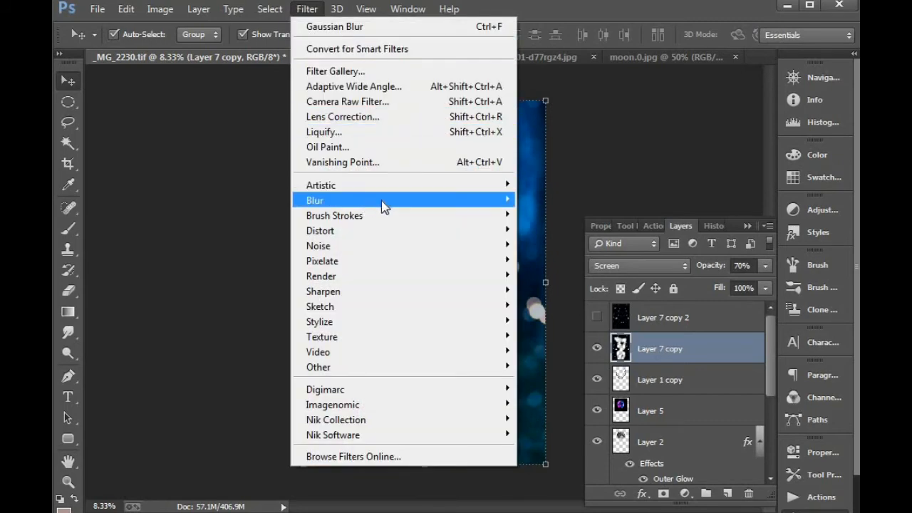
mouse_move(383, 206)
left_click(549, 314)
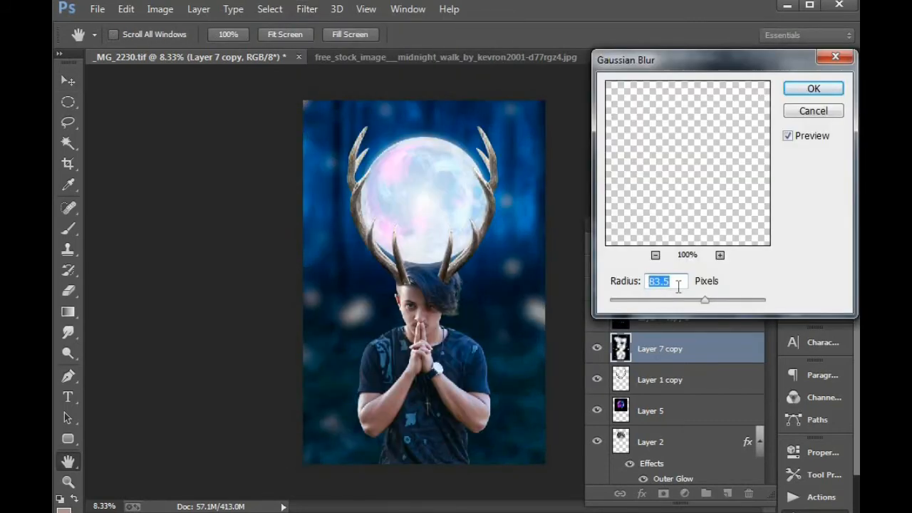
left_click_drag(658, 300, 679, 300)
left_click(816, 91)
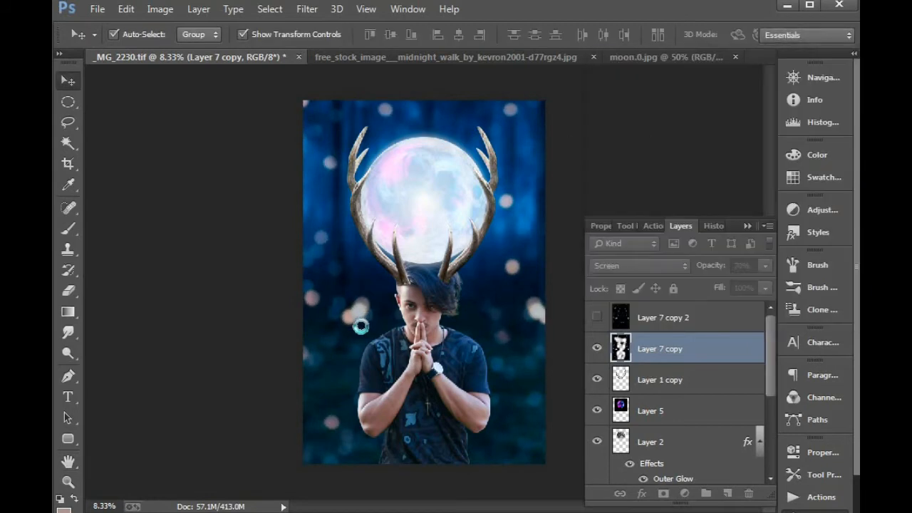
Step: Erase the bright light clusters beside the man's face and at the right edge of Layer 7 copy
key("r")
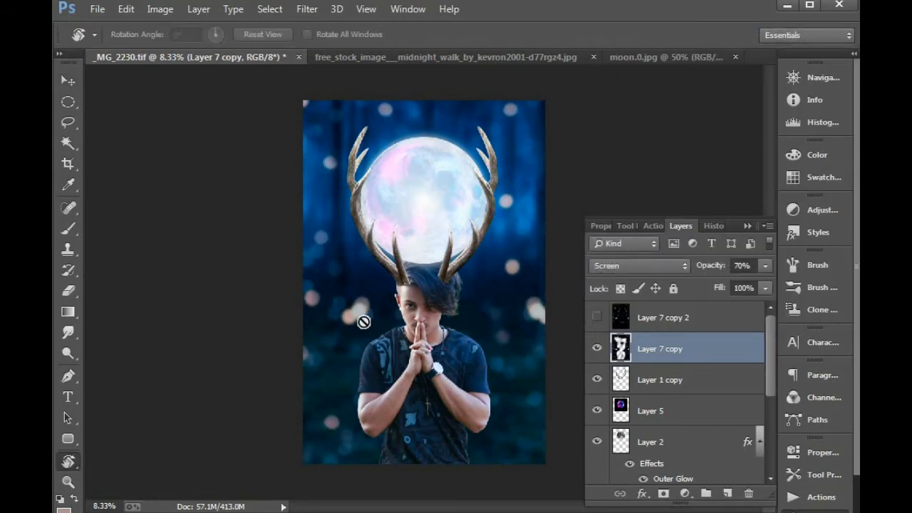
left_click(654, 318)
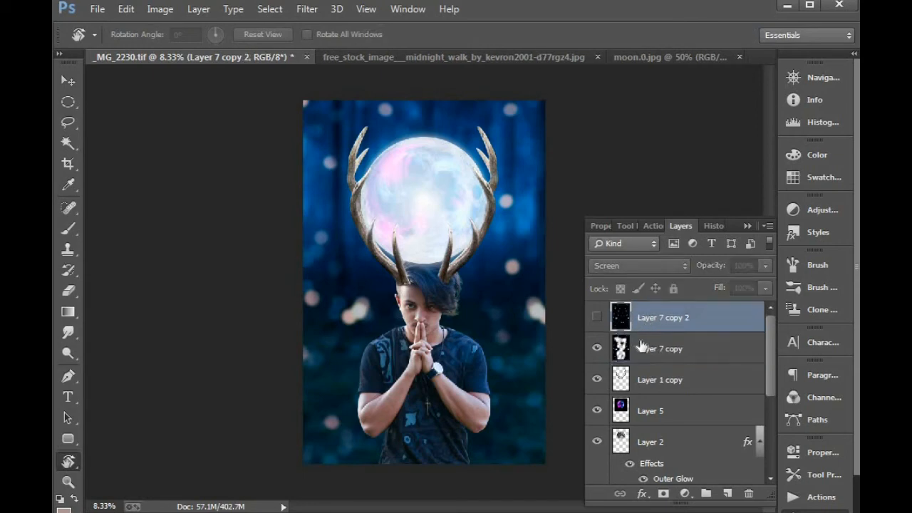
left_click(647, 349)
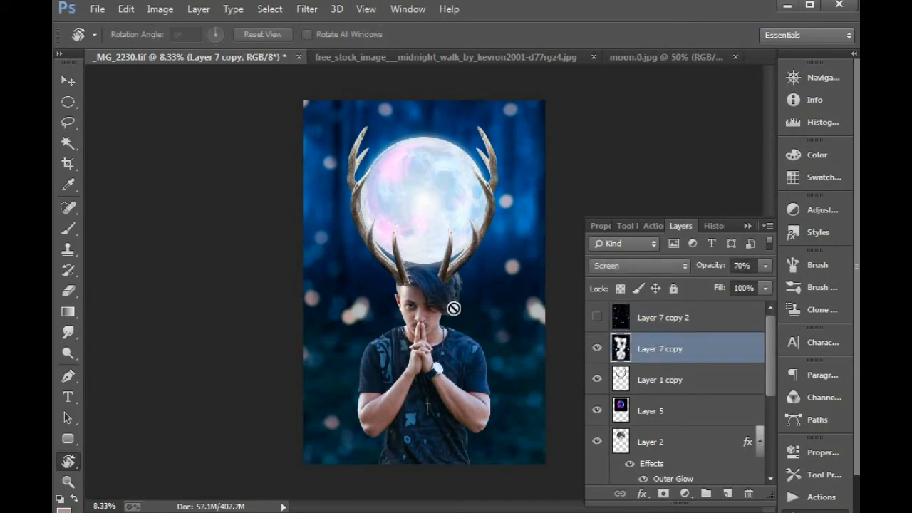
left_click(68, 291)
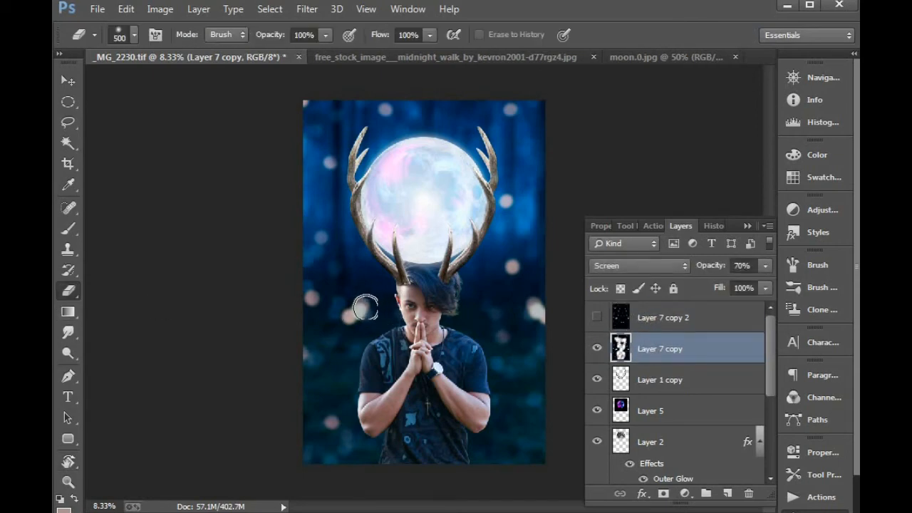
left_click_drag(359, 312, 347, 316)
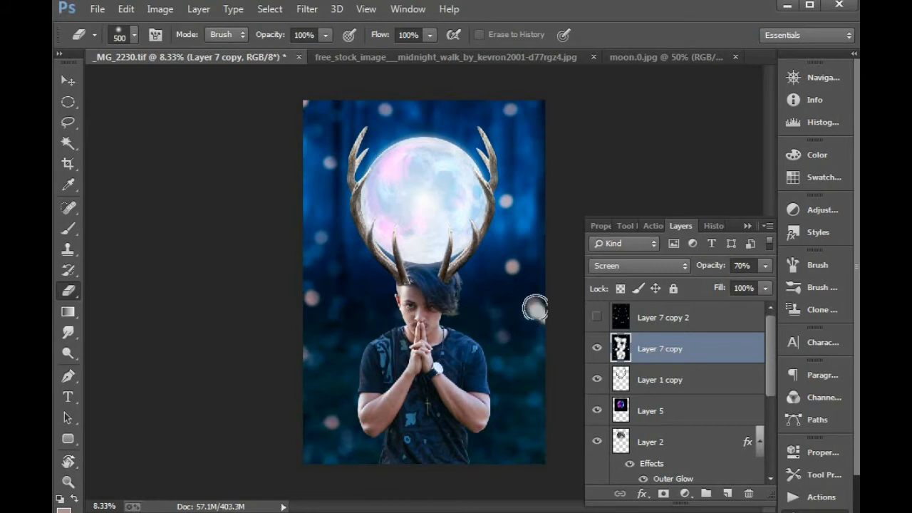
key("v")
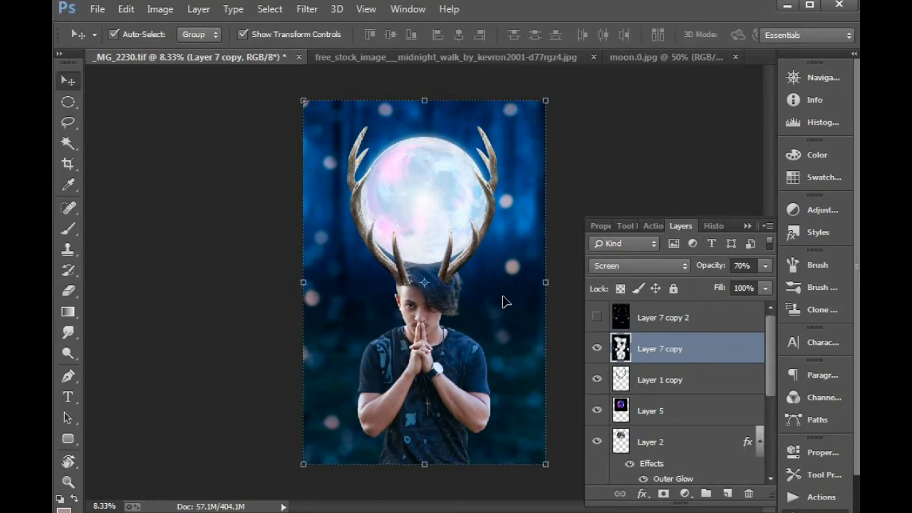
Step: Show the blurred bokeh layer, Layer 7 copy 2, again and select it, checking the lights around the man's head
left_click(598, 318)
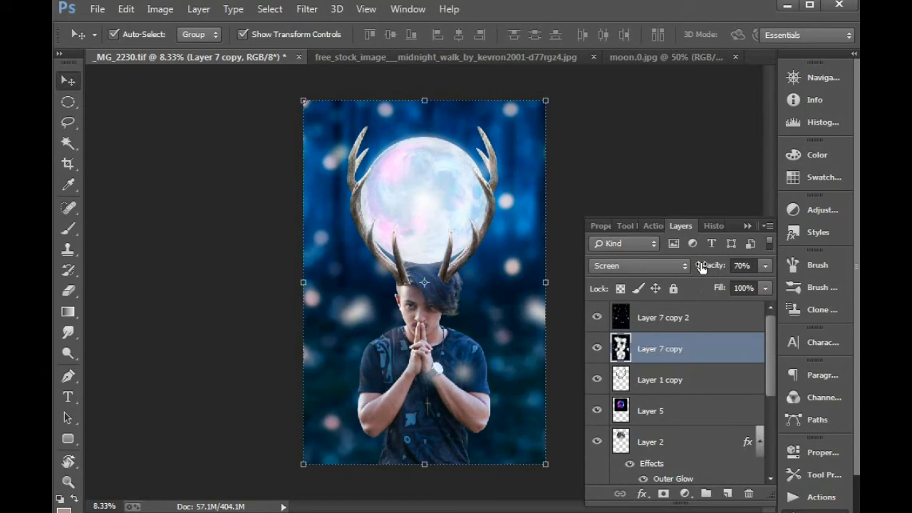
left_click_drag(703, 267, 684, 270)
left_click(356, 248)
left_click_drag(227, 199, 525, 354)
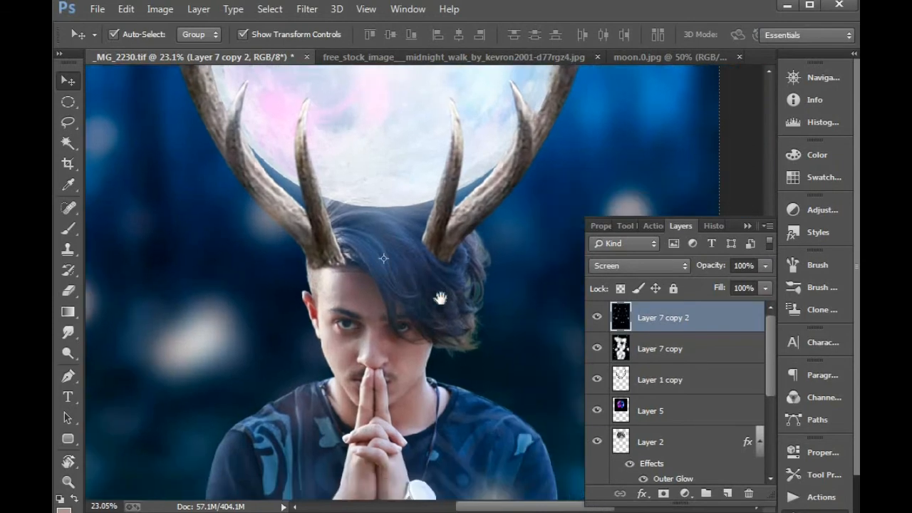
scroll(440, 304, "down", 3)
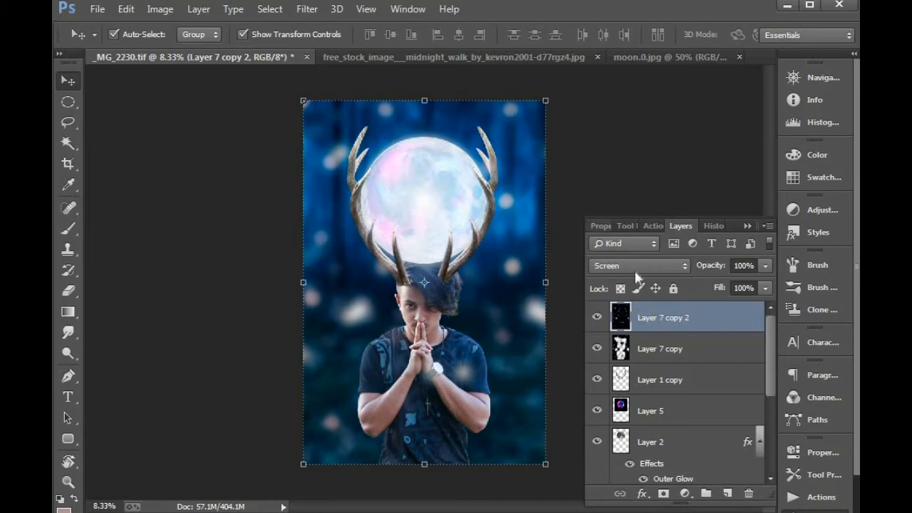
Step: Add a Gradient Fill layer above Layer 7 copy 2 and set the gradient's starting color stop to black (000000)
left_click(685, 494)
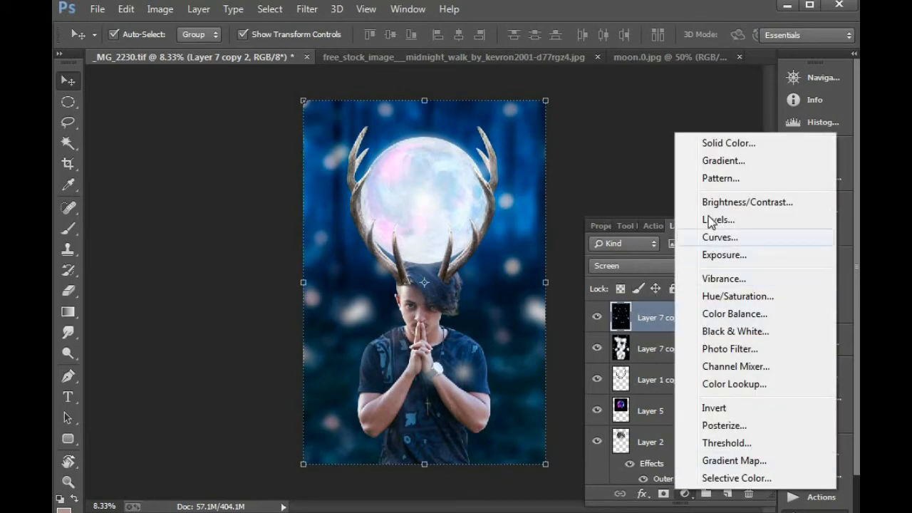
left_click(721, 161)
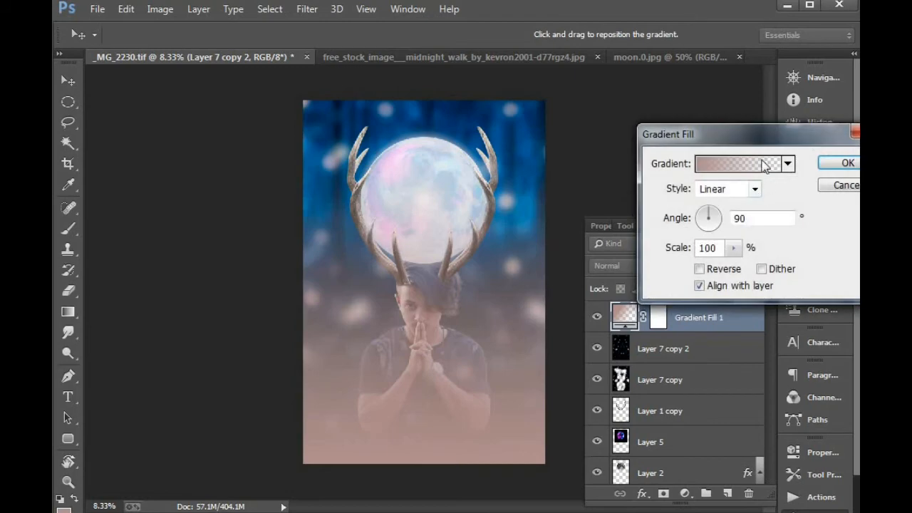
left_click(764, 165)
left_click(561, 327)
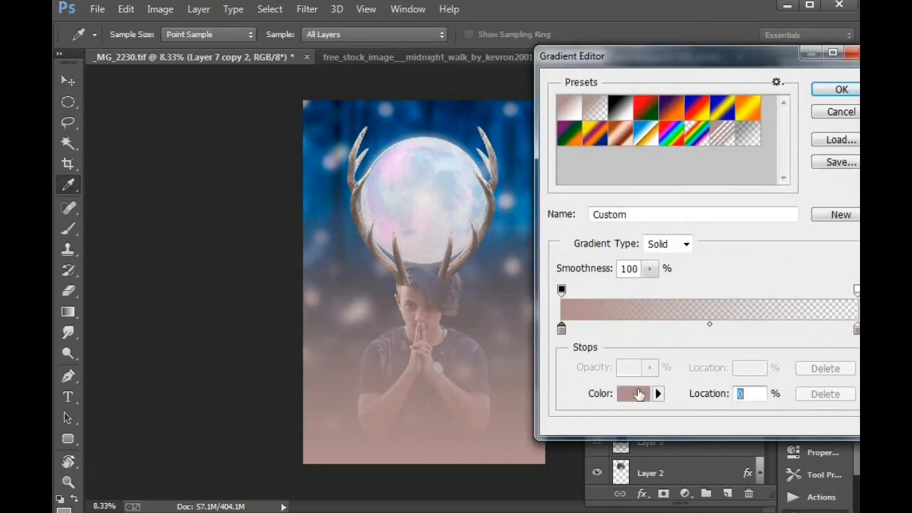
left_click(638, 394)
type("000000")
key("Return")
left_click_drag(713, 53, 611, 55)
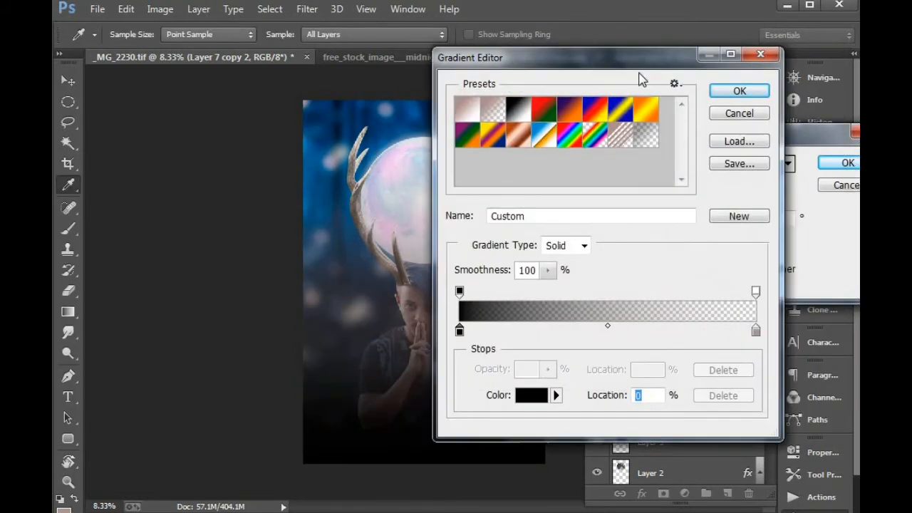
Step: Set the gradient's end color stop at 100% location to black (000000) and accept the edited gradient
left_click(756, 332)
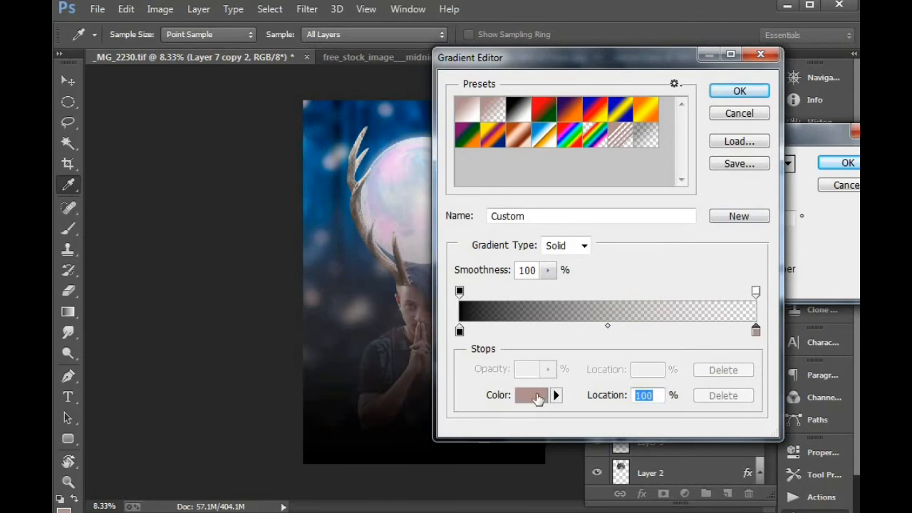
left_click(533, 397)
type("000000")
key("Return")
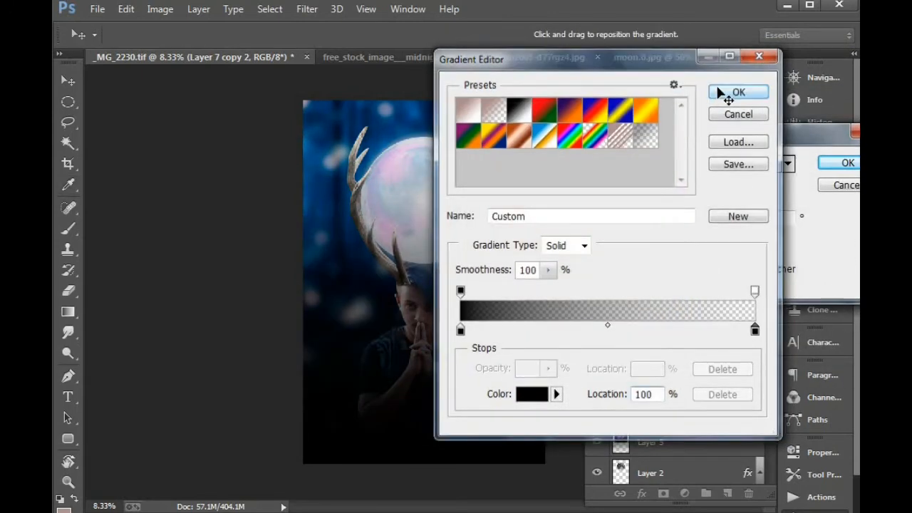
left_click(720, 92)
Step: Make the gradient fill radial and reversed, with its scale enlarged to 248%
left_click(745, 194)
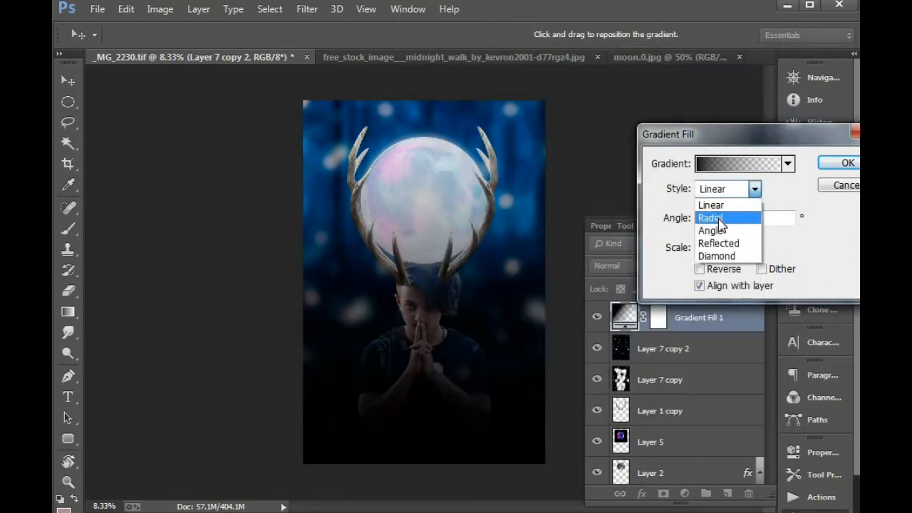
left_click(722, 213)
left_click(700, 269)
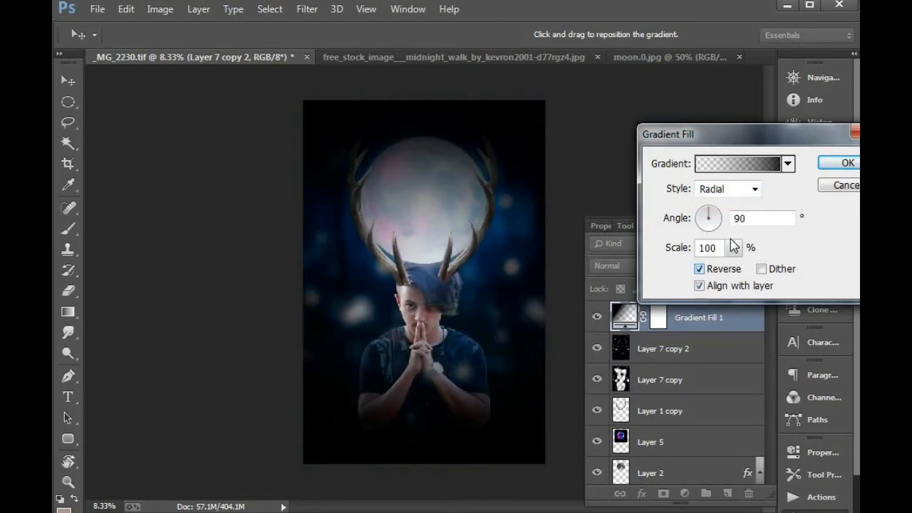
left_click(734, 248)
left_click_drag(740, 269, 749, 265)
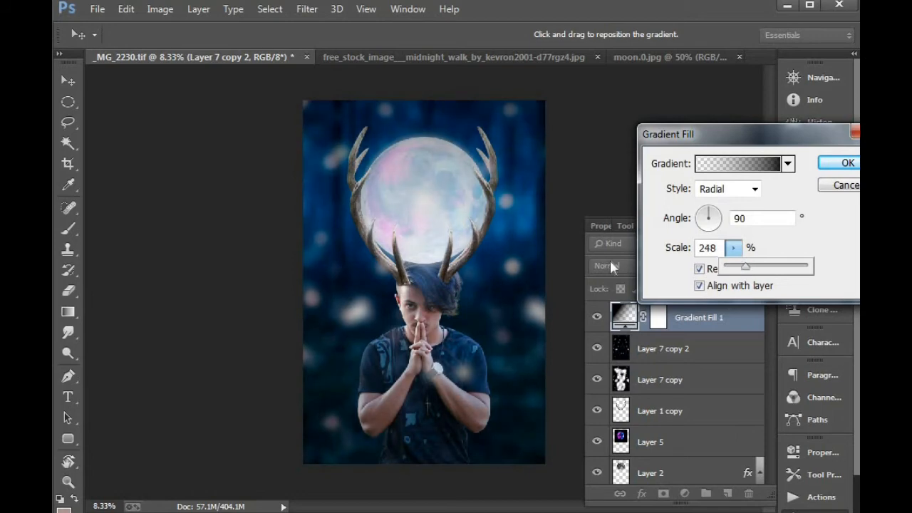
Step: Shift the radial gradient's center slightly upward toward the moon, enlarge its scale to 318% and apply the fill
left_click(462, 287)
left_click_drag(462, 292, 451, 256)
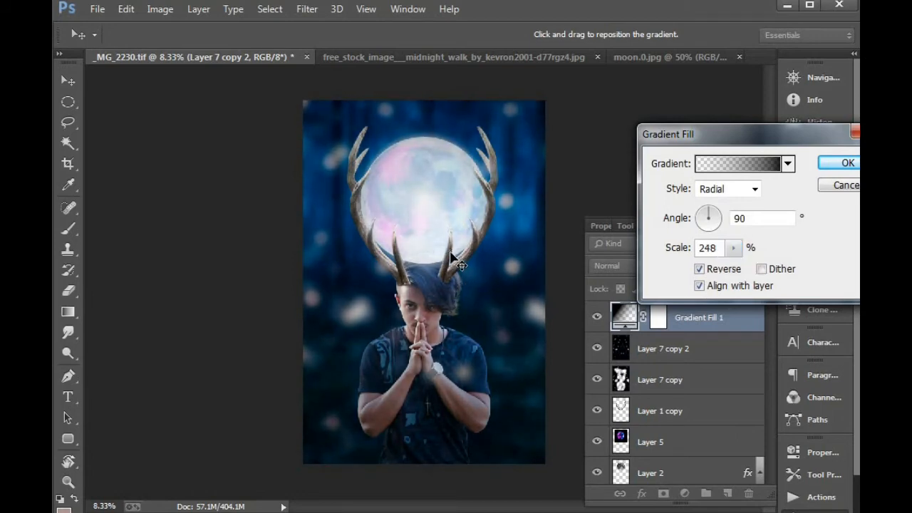
left_click(732, 249)
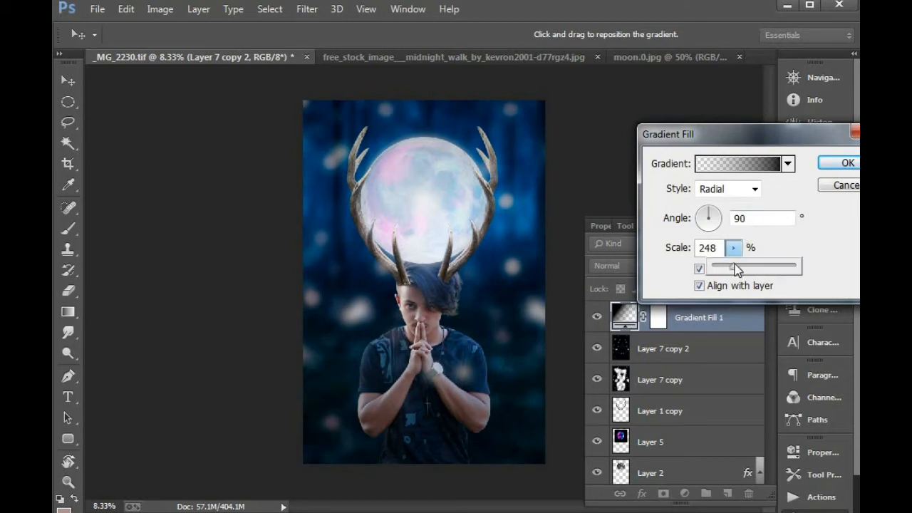
left_click_drag(735, 264, 741, 265)
left_click(404, 208)
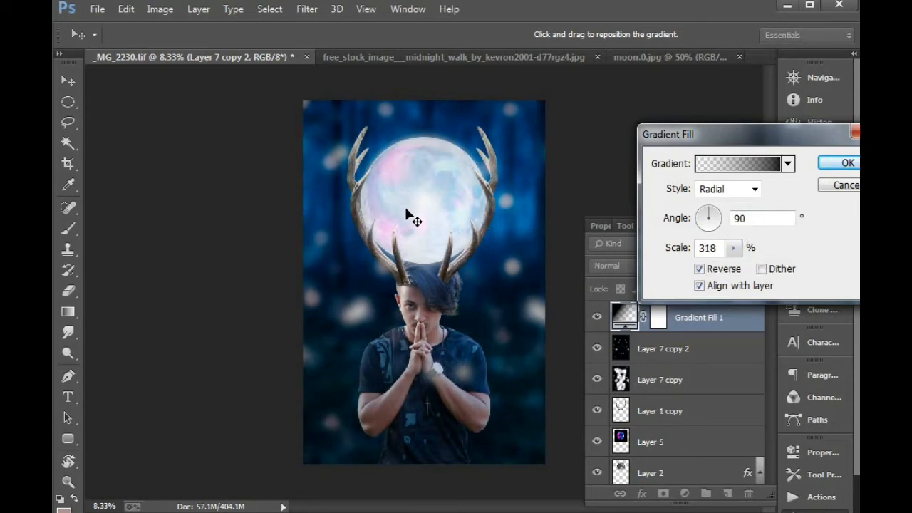
left_click(844, 165)
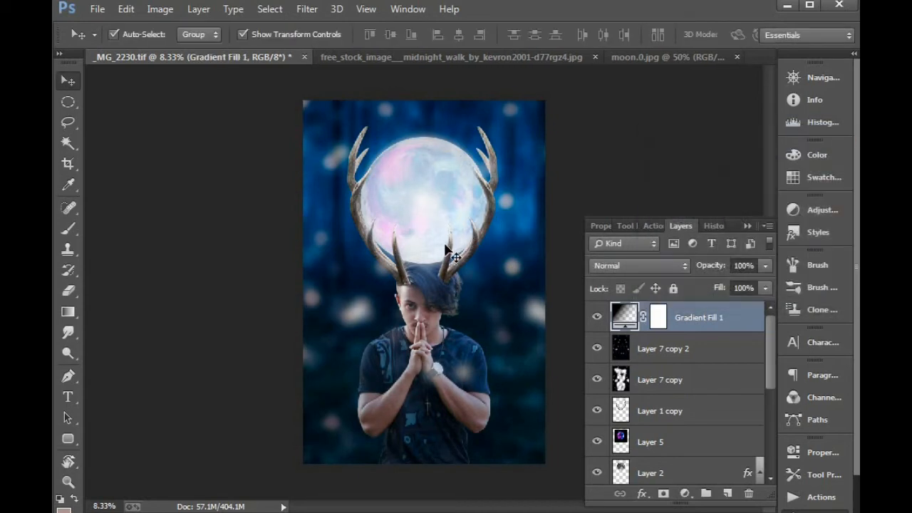
Step: Erase the stray hair tips beside the man's cheek on the Background copy layer, with the Eraser reduced to 35 px
left_click_drag(380, 273, 490, 340)
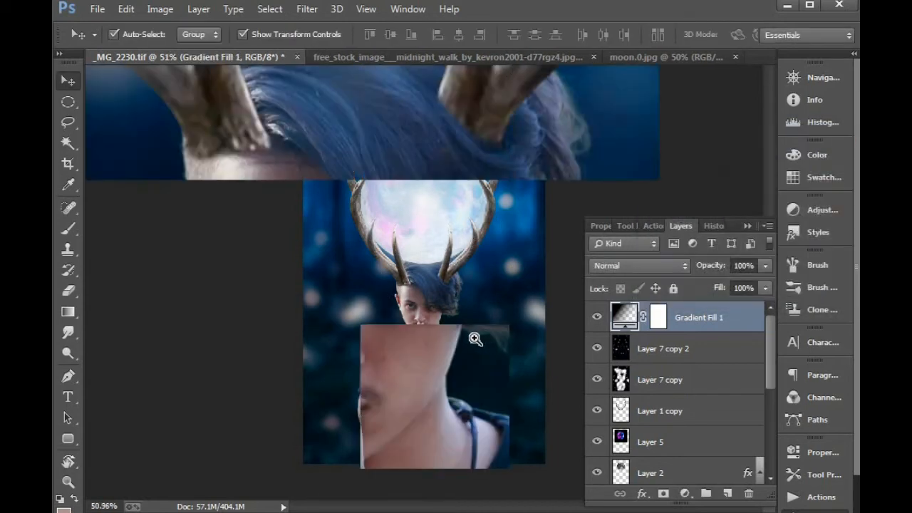
left_click_drag(345, 326, 304, 336)
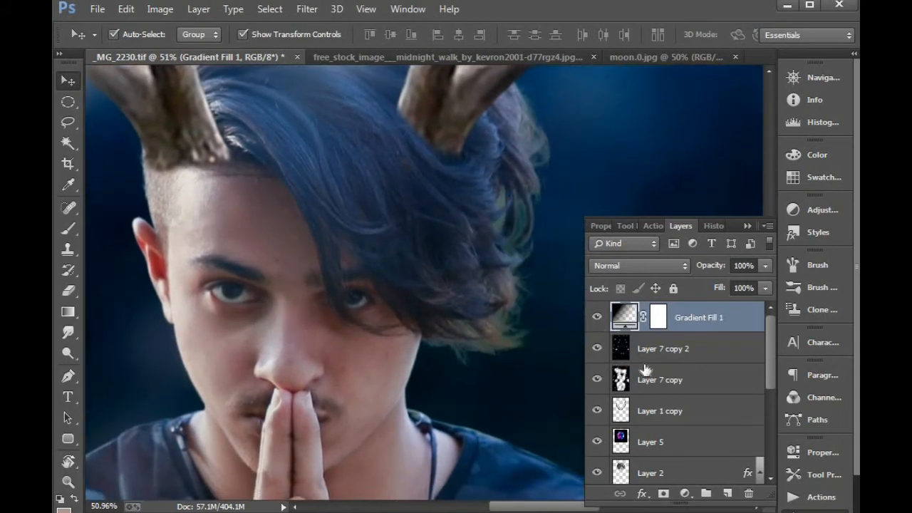
left_click(662, 469)
scroll(659, 453, "down", 4)
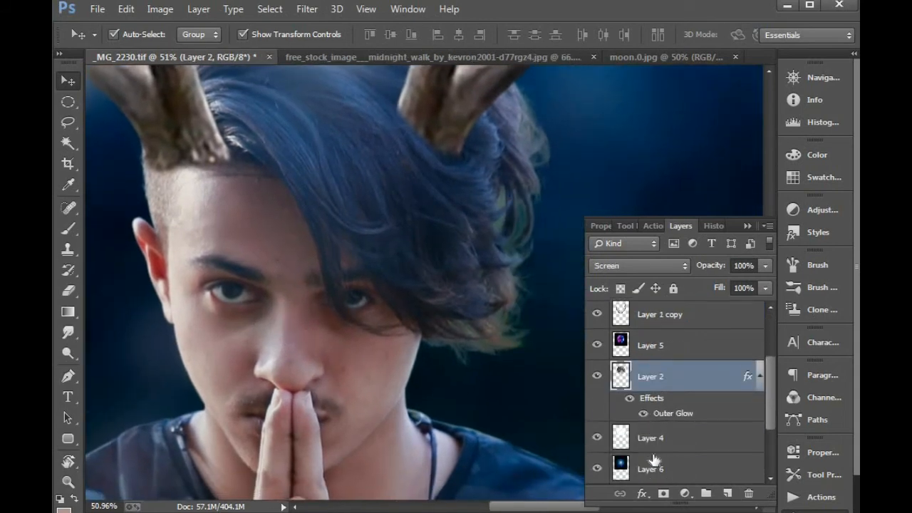
left_click(651, 460)
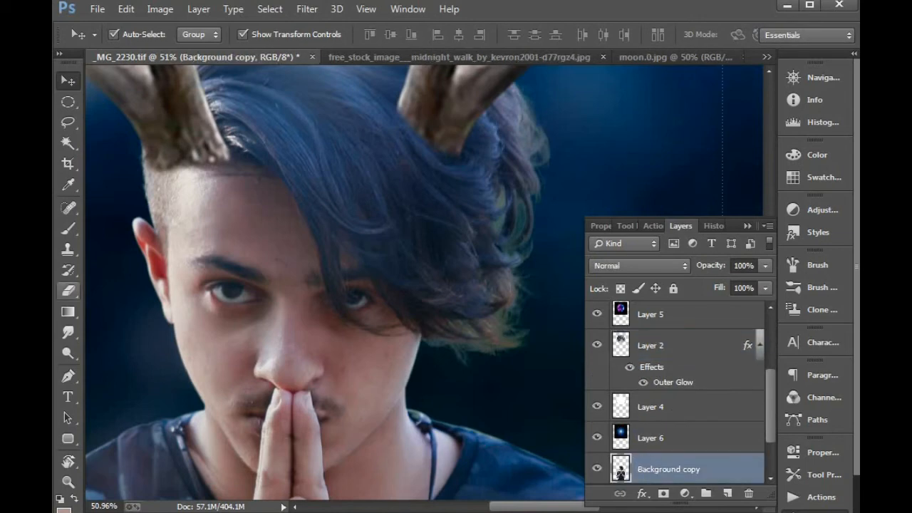
left_click(69, 290)
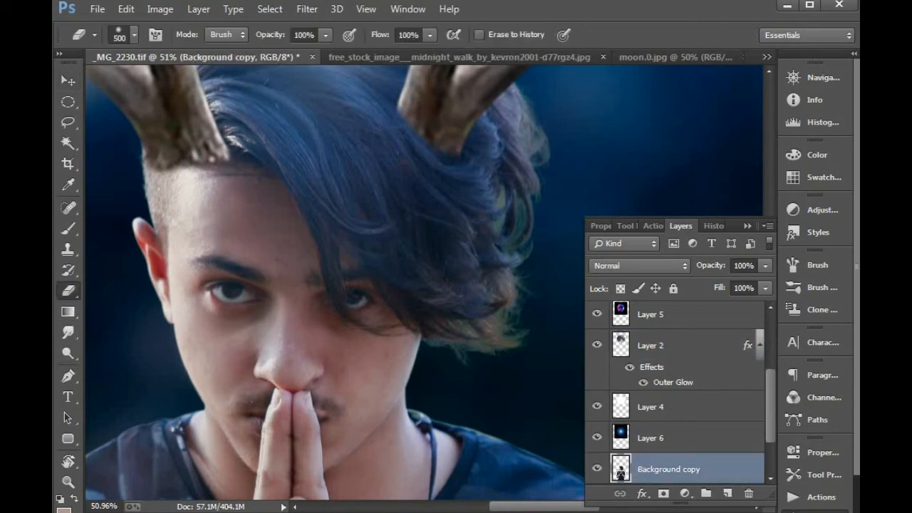
key("bracketleft")
key("bracketleft")
key("bracketleft")
key("bracketleft")
key("bracketleft")
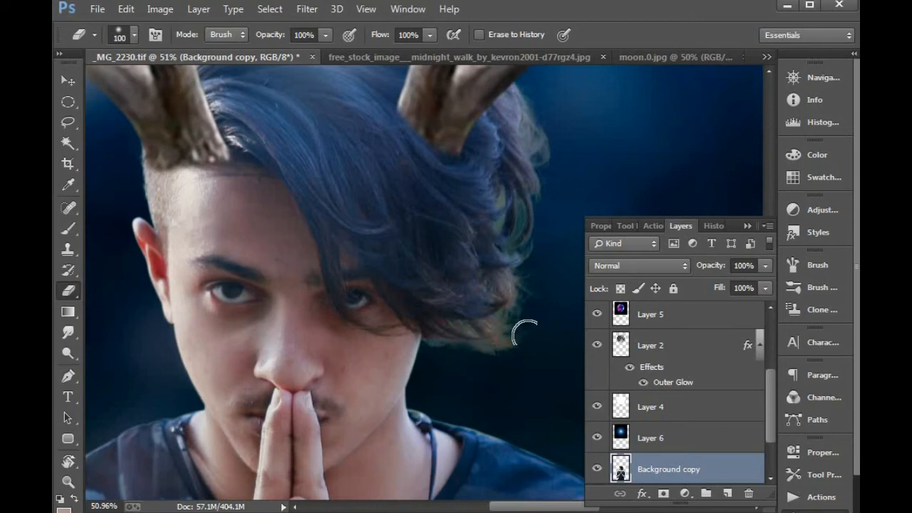
key("bracketleft")
key("bracketleft")
key("bracketleft")
key("bracketleft")
key("bracketleft")
key("bracketleft")
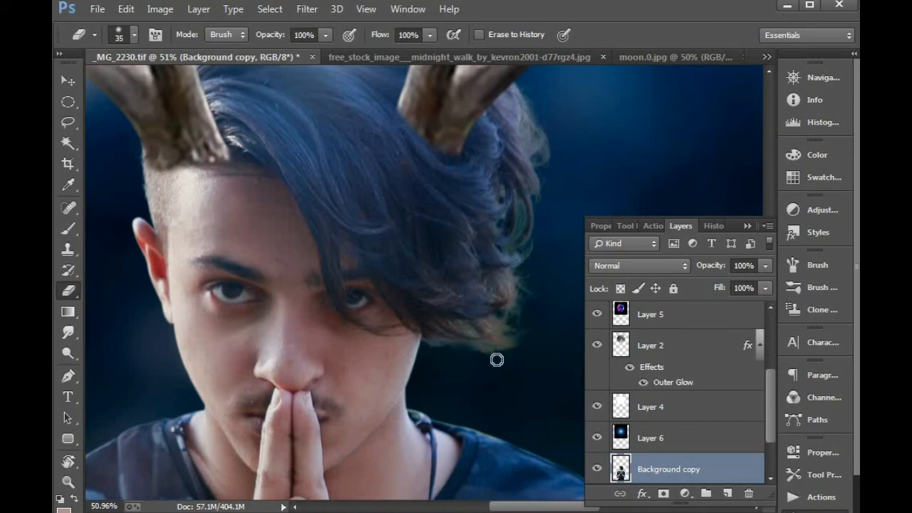
Step: Darken the light outer hair edges on Background copy with the Burn tool at 200 px, Midtones range and 51% exposure
left_click(68, 353)
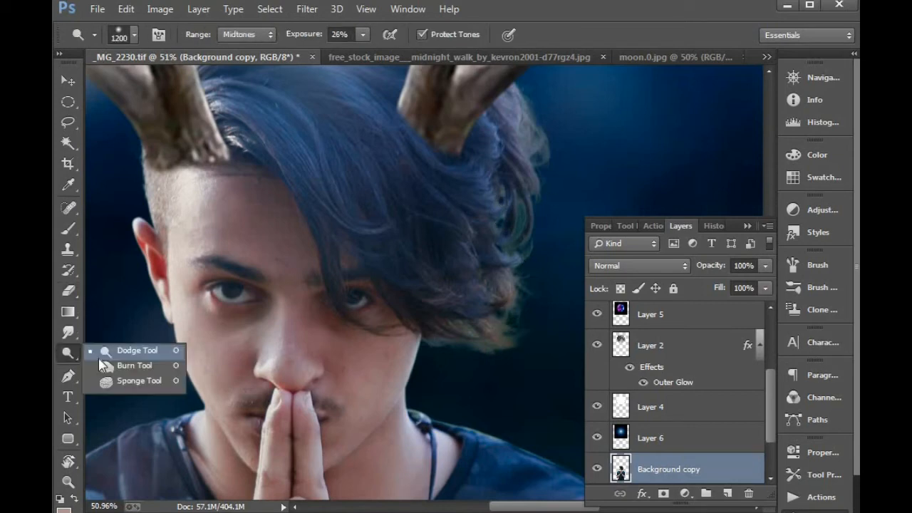
left_click(103, 367)
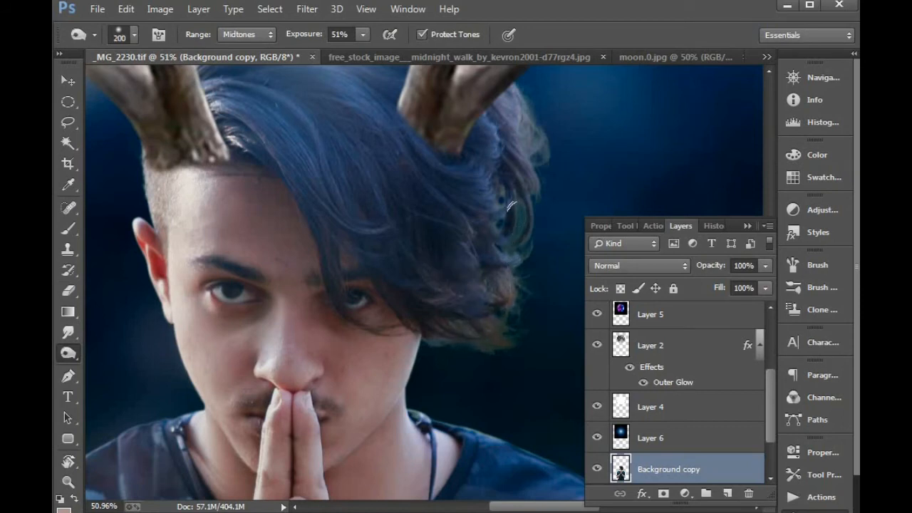
left_click_drag(509, 229, 503, 248)
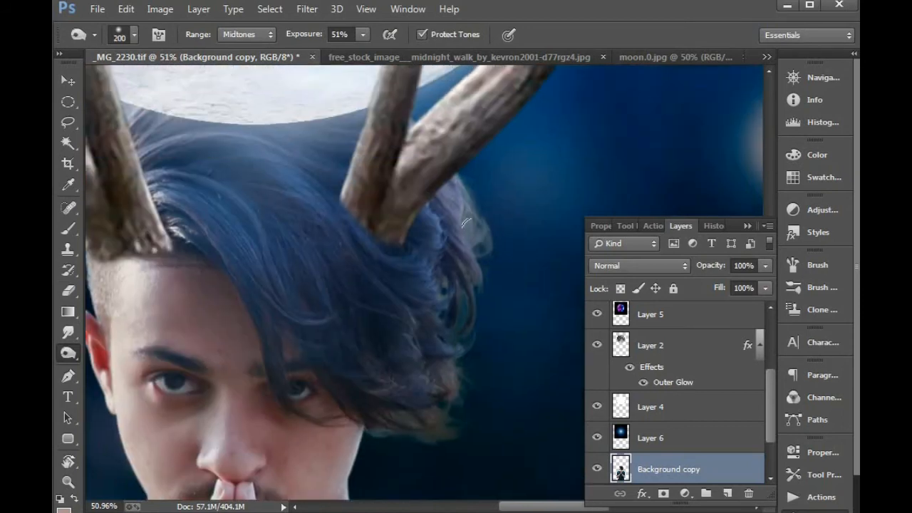
mouse_move(464, 223)
left_mouse_down()
mouse_move(451, 199)
mouse_move(457, 168)
mouse_move(457, 214)
mouse_move(434, 271)
mouse_move(439, 330)
left_mouse_up()
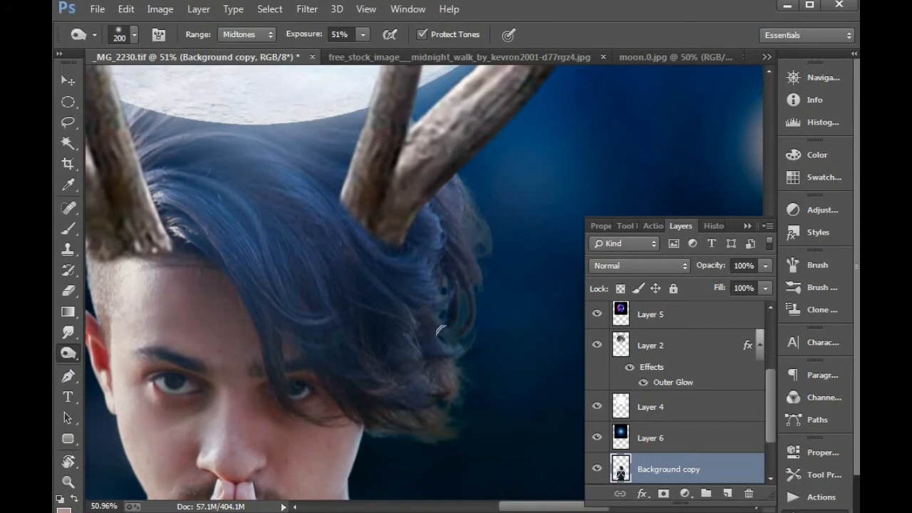
left_click_drag(496, 350, 528, 336)
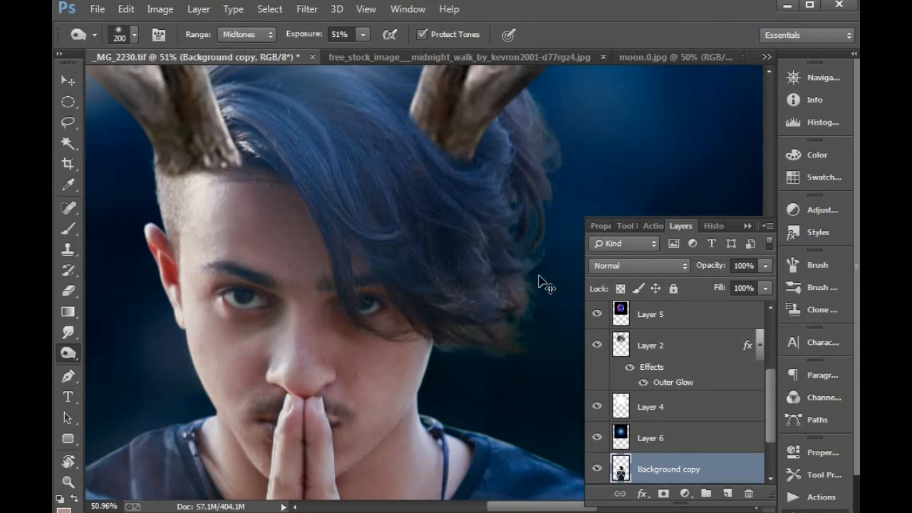
key("ctrl+0")
key("ctrl+minus")
key("v")
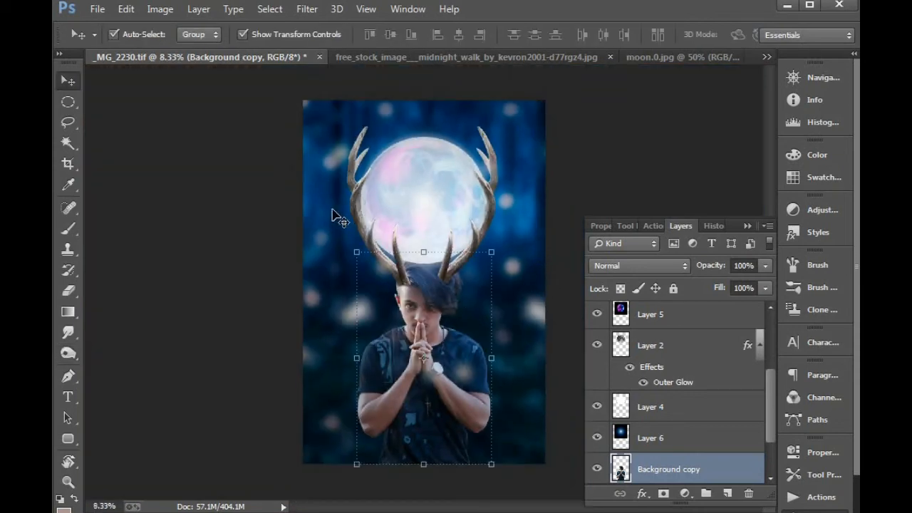
Step: Open the blue iris image S.R (13).jpg from the eyes folder inside All Caluction on Local Disk (D:)
key("ctrl+plus")
key("ctrl+o")
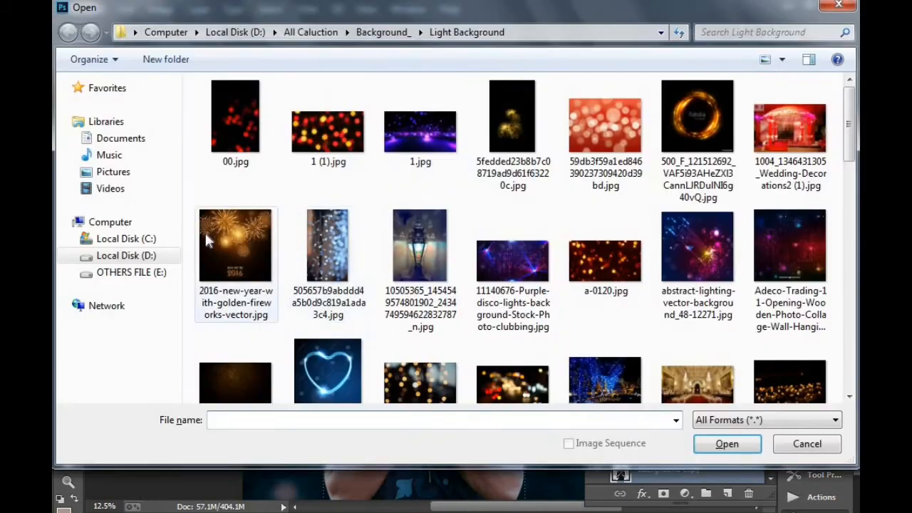
left_click(143, 255)
double_click(241, 119)
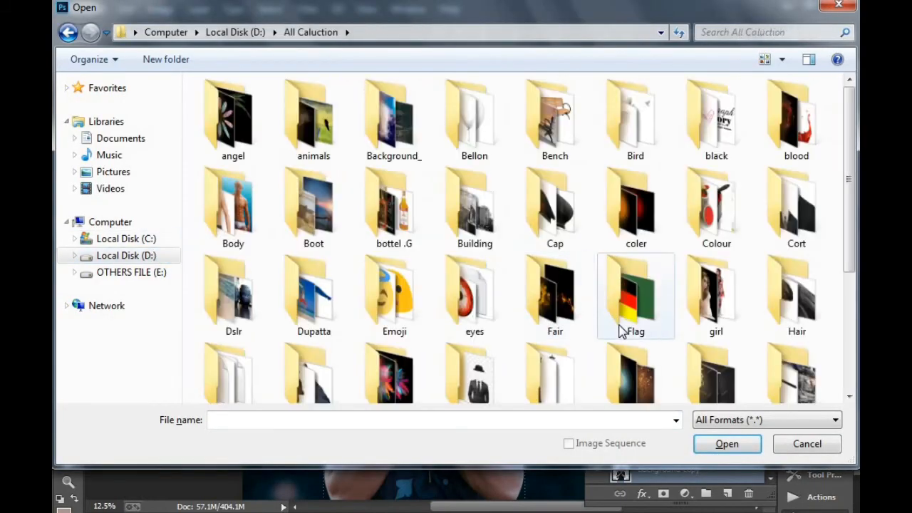
left_click(621, 321)
scroll(497, 387, "down", 2)
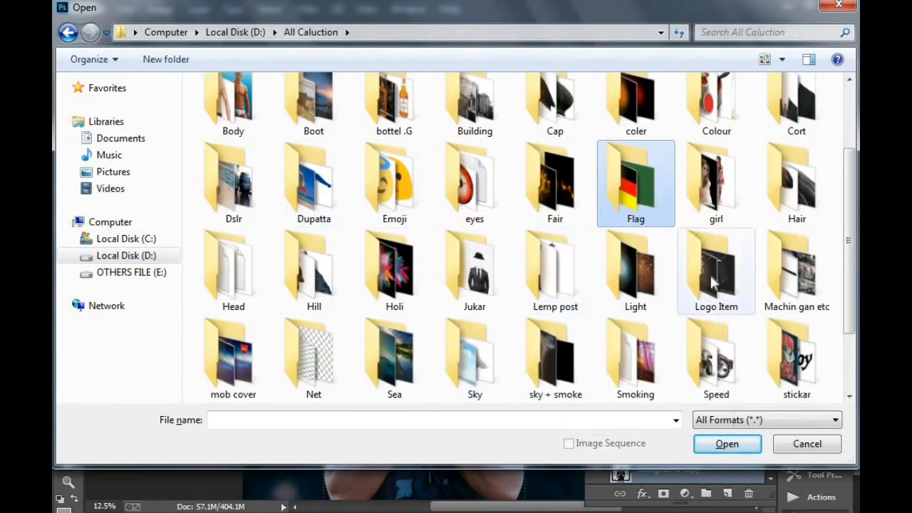
scroll(463, 316, "down", 2)
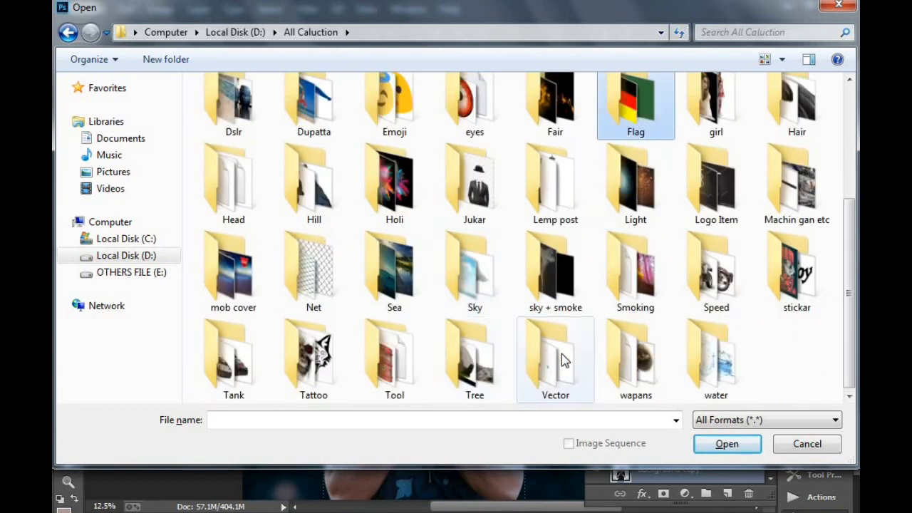
scroll(589, 359, "up", 5)
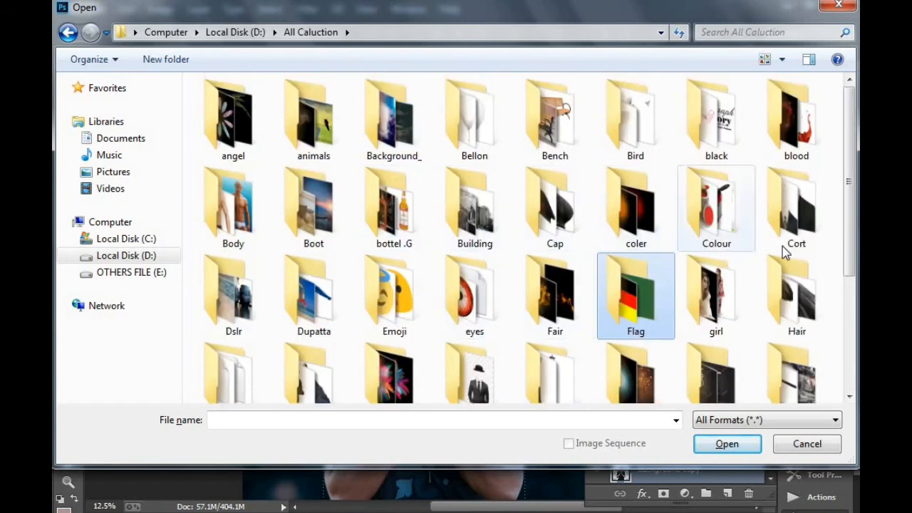
double_click(497, 301)
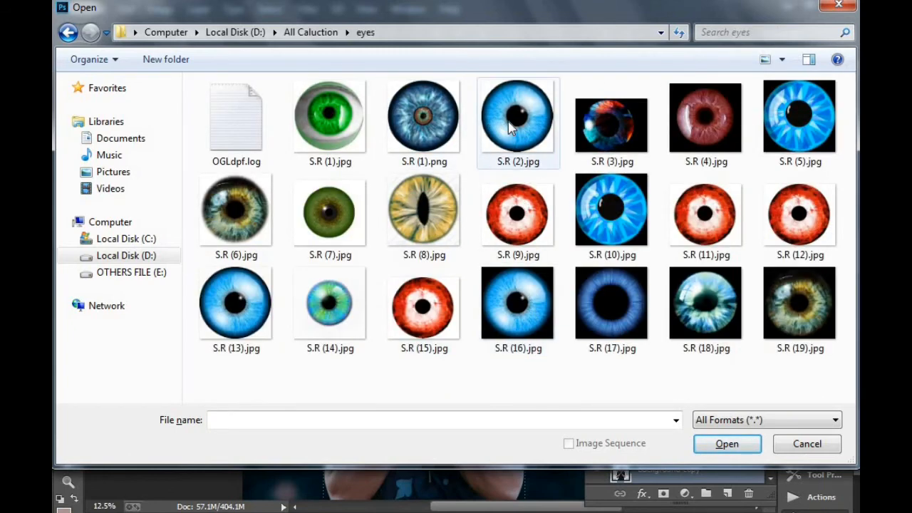
double_click(239, 303)
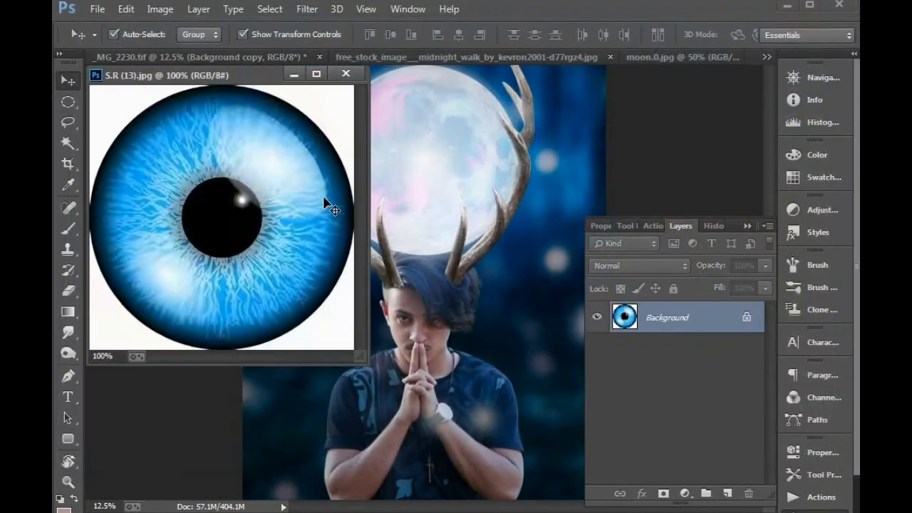
Step: Select the blue iris by picking its white corner areas with the Magic Wand at tolerance 40 and inverting the selection
key("w")
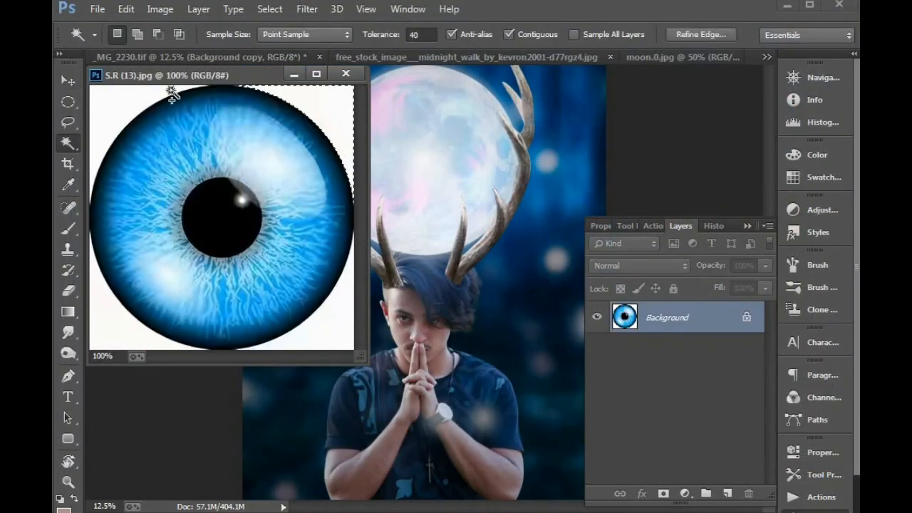
left_click(109, 127)
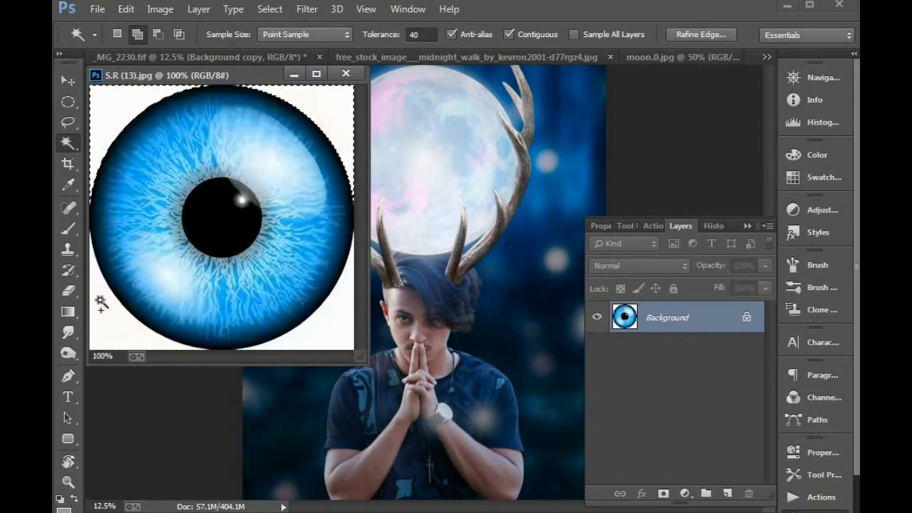
left_click(102, 303)
left_click(320, 339)
key("ctrl+shift+i")
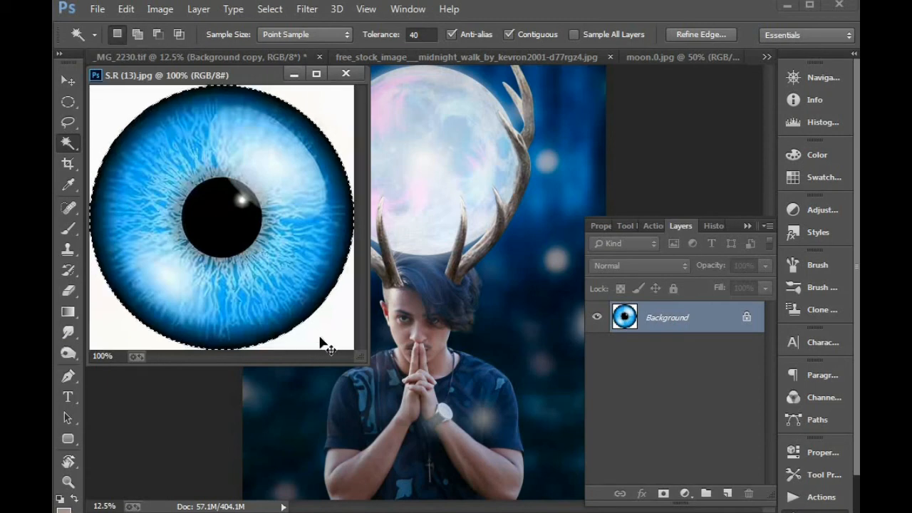
Step: Copy the selected iris into the _MG_2230.tif composite near the man's face and close the S.R (13).jpg image
key("v")
left_click_drag(286, 239, 404, 313)
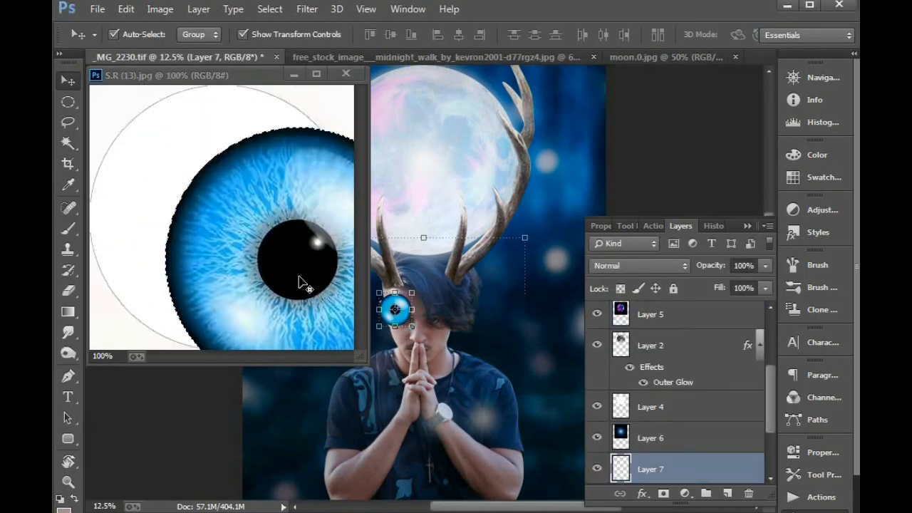
left_click(294, 271)
key("ctrl+w")
Step: Scale the pasted iris down to roughly the size of the man's eye and apply the transformation
left_click_drag(374, 285, 456, 343)
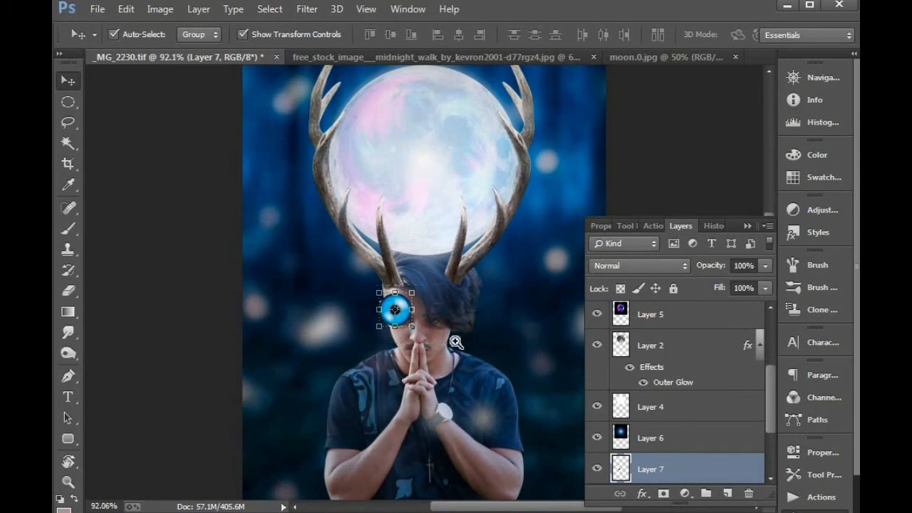
left_click_drag(387, 132, 330, 303)
key("Return")
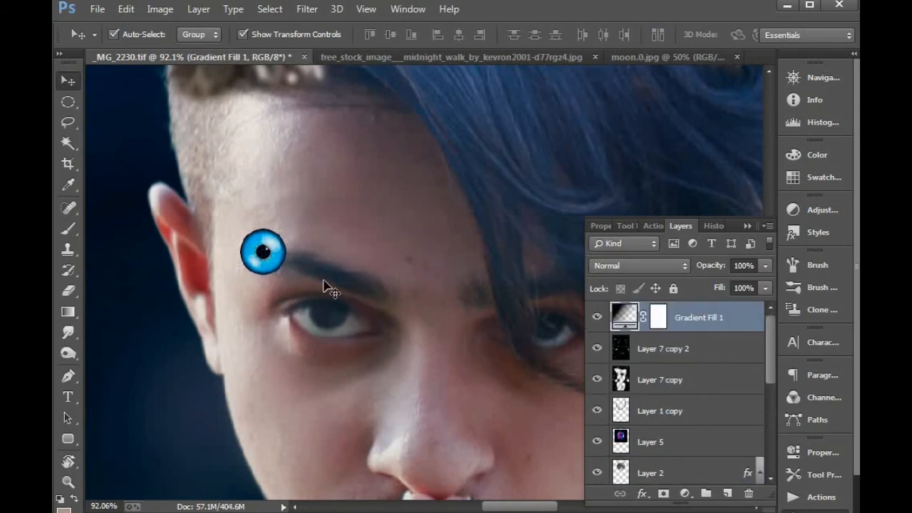
Step: Select the iris layer, Layer 7, and bring it to the top of the layer stack above Gradient Fill 1
right_click(251, 246)
left_click(335, 275)
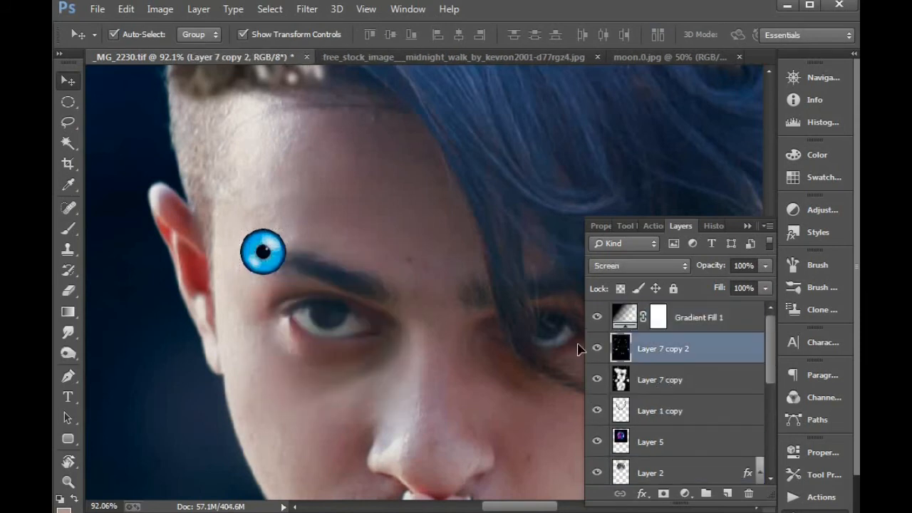
scroll(688, 407, "down", 4)
left_click(677, 417)
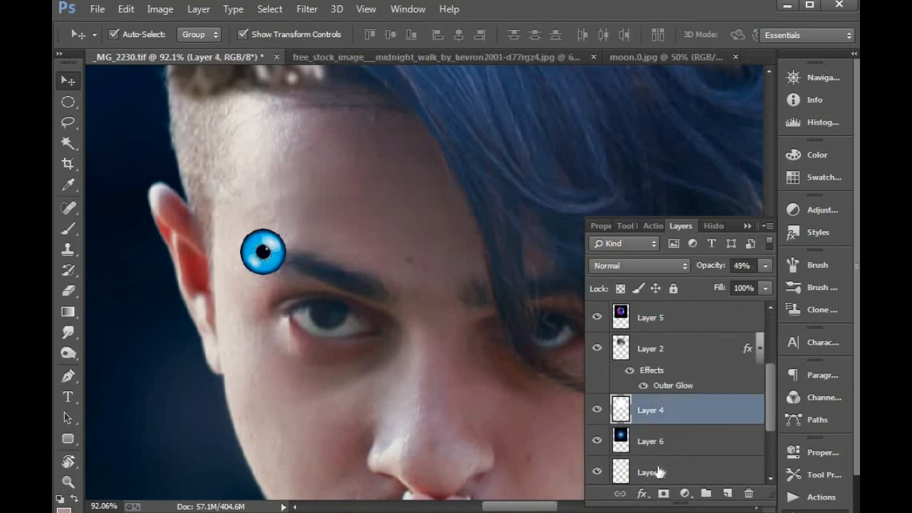
left_click(657, 472)
key("ctrl+shift+bracketright")
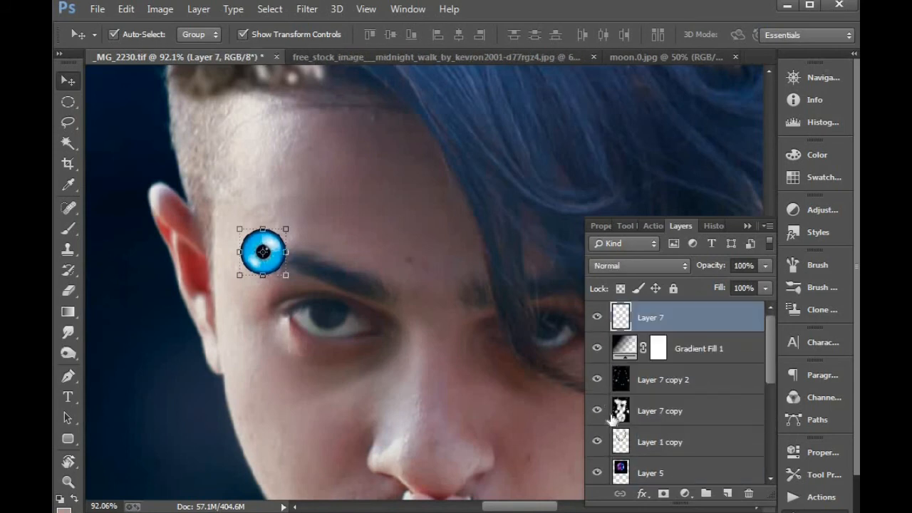
Step: Move the iris over the fully visible eye and set Layer 7's blending mode to Screen
left_click_drag(254, 242, 319, 299)
left_click(652, 265)
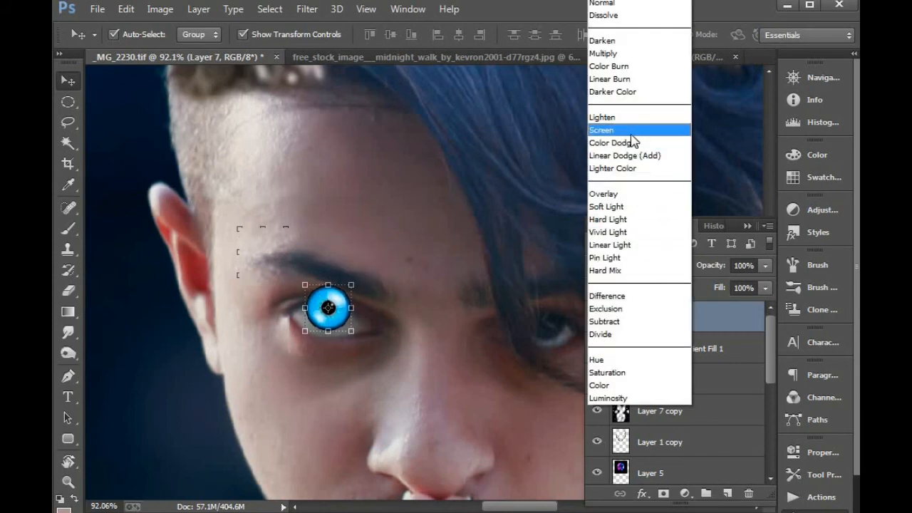
left_click(642, 127)
Step: Scale the iris on Layer 7 to 87.30% and fit it over the natural iris of the visible eye
left_click_drag(230, 243, 448, 396)
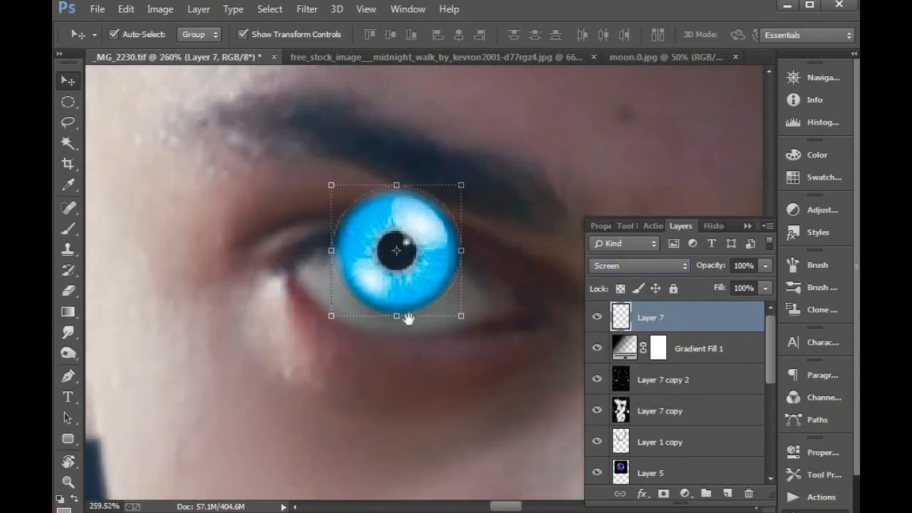
left_click_drag(409, 318, 348, 347)
left_click_drag(403, 214, 359, 258)
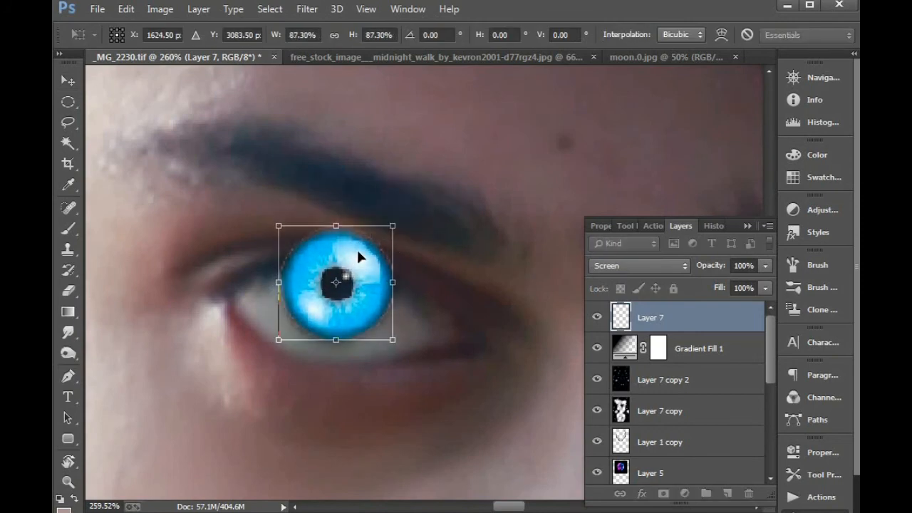
key("Return")
Step: Lower Layer 7's opacity to 10% to reveal the eyelid beneath and reduce the Eraser to 15 px
key("4")
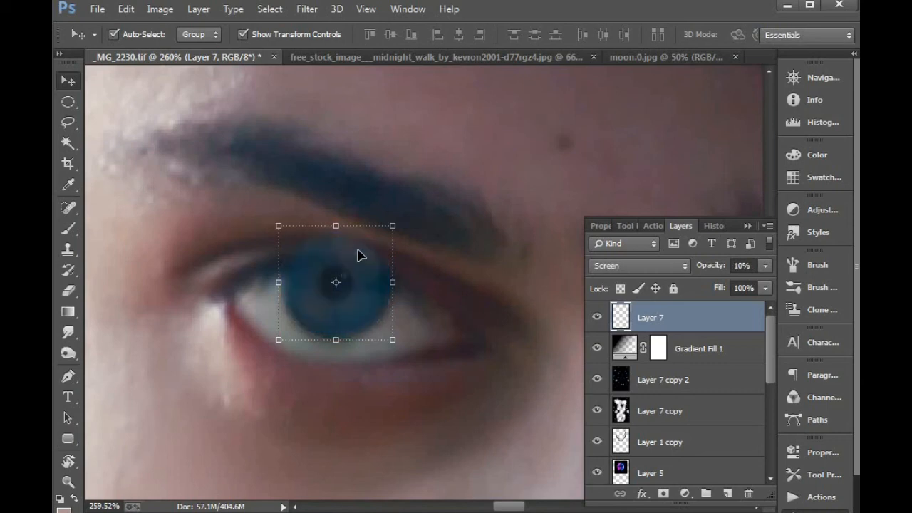
key("e")
key("bracketleft")
key("bracketleft")
key("bracketleft")
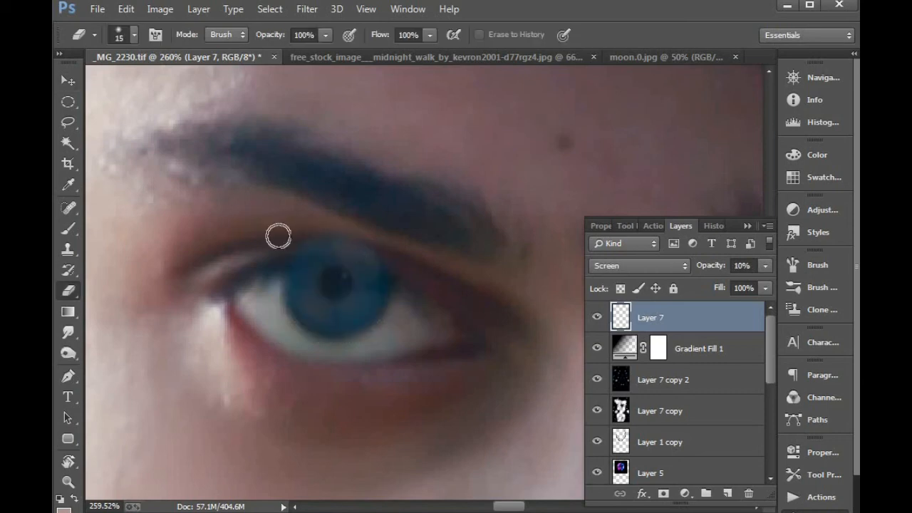
key("bracketright")
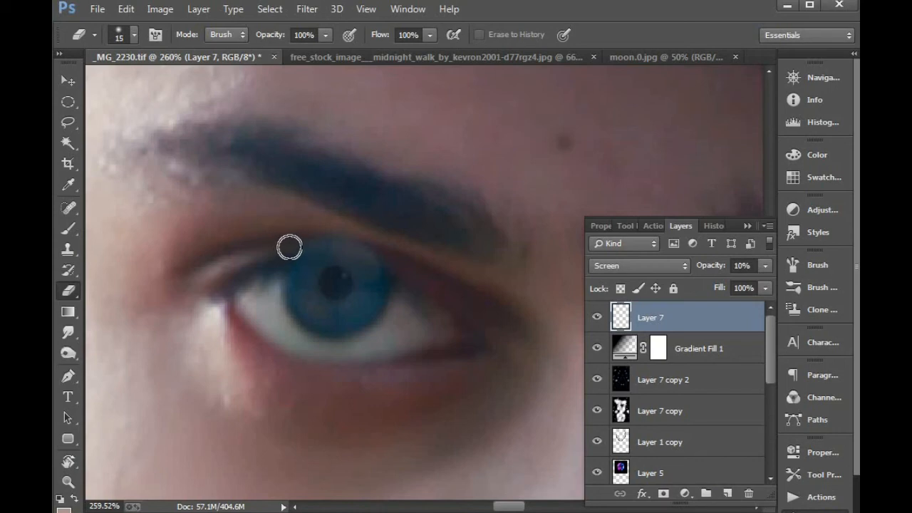
Step: Restore Layer 7's opacity to 100% and place a duplicate of the iris on the forehead between the brows
key("v")
key("0")
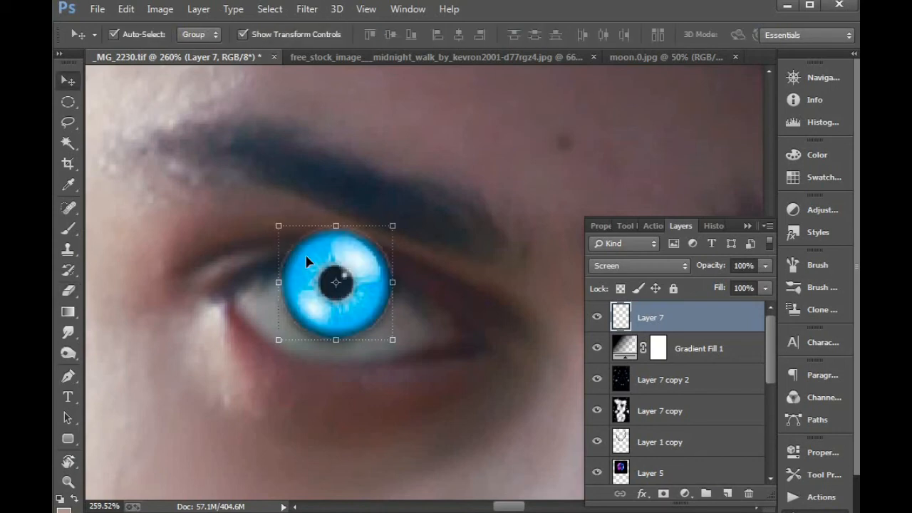
left_click_drag(325, 265, 568, 161)
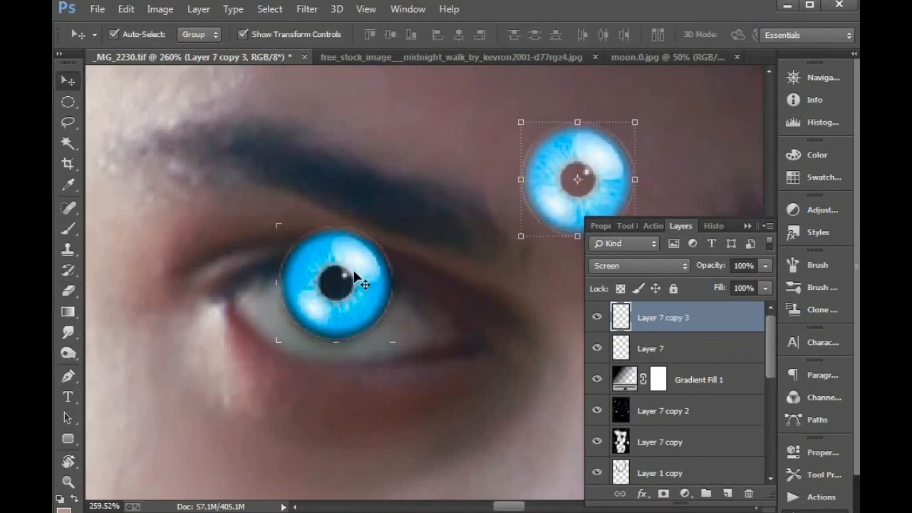
Step: Erase the upper part of the iris on Layer 7 along the upper eyelid with the 15 px Eraser
left_click(340, 278)
key("e")
mouse_move(275, 243)
left_mouse_down()
mouse_move(356, 241)
mouse_move(394, 257)
mouse_move(413, 281)
mouse_move(363, 249)
mouse_move(285, 242)
mouse_move(271, 252)
mouse_move(311, 245)
mouse_move(376, 254)
left_mouse_up()
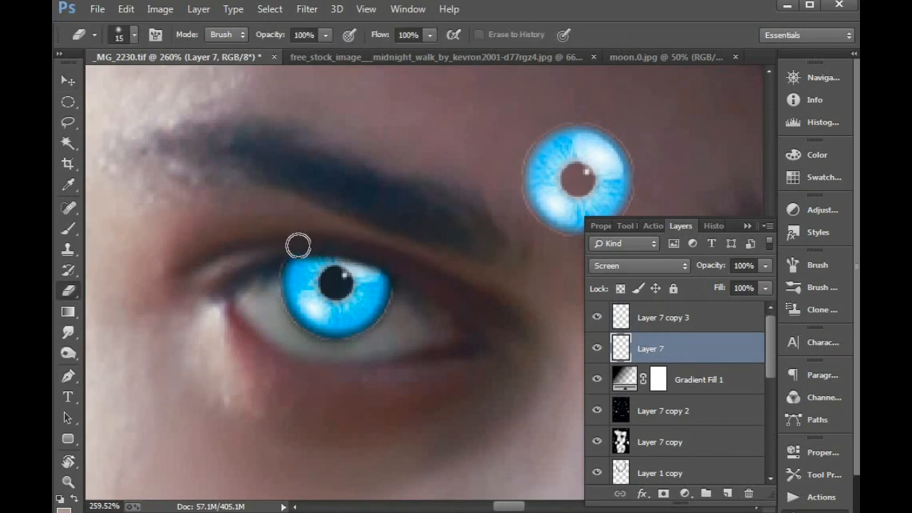
Step: Select the duplicate iris, Layer 7 copy 3, and move it over the eye partly covered by hair
key("ctrl+minus")
key("ctrl+minus")
key("ctrl+minus")
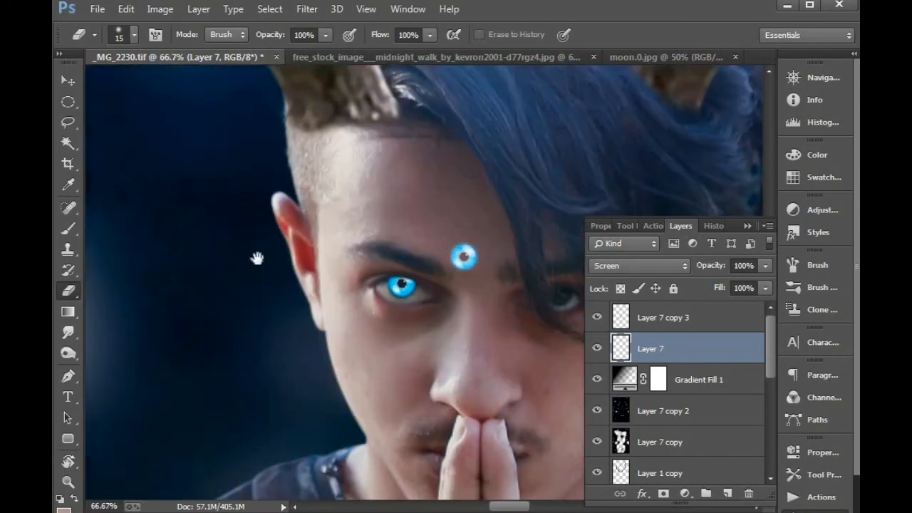
left_click_drag(397, 294, 312, 288)
key("v")
right_click(387, 249)
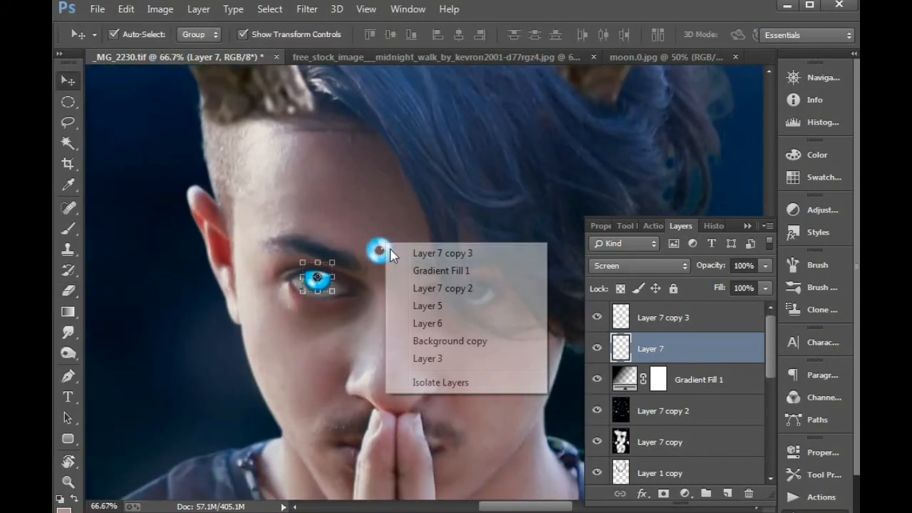
left_click(392, 252)
key("ctrl+t")
key("Return")
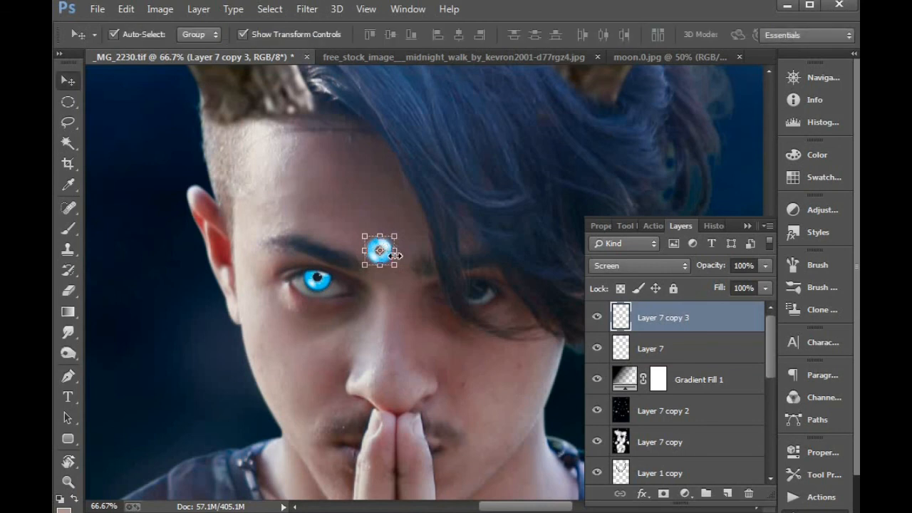
left_click_drag(309, 190, 536, 274)
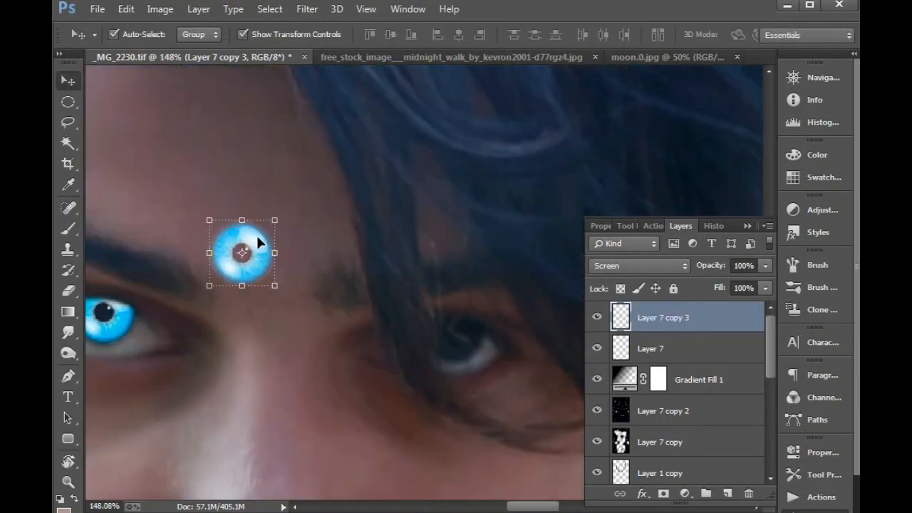
left_click_drag(258, 242, 469, 321)
Step: Lower Layer 7 copy 3's opacity to 10% and erase the iris parts overlapping the eyelid and hair, undoing the last stroke
key("4")
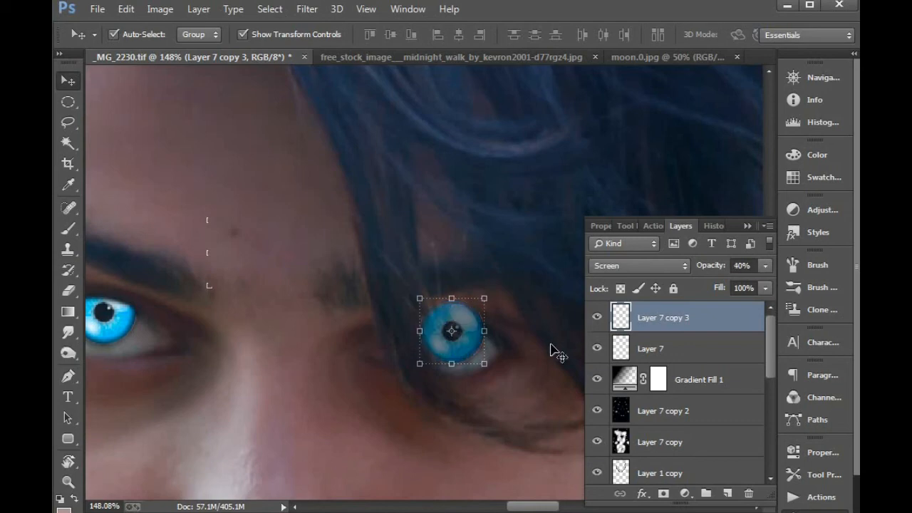
key("1")
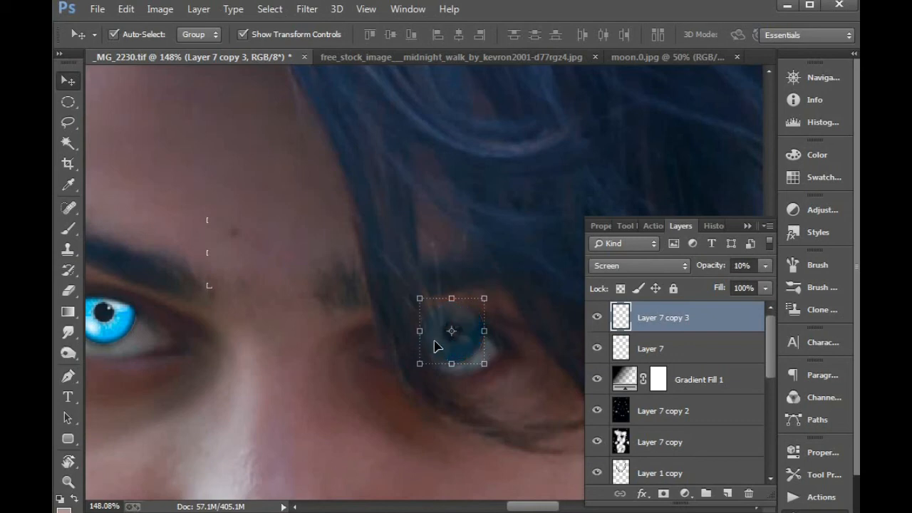
key("e")
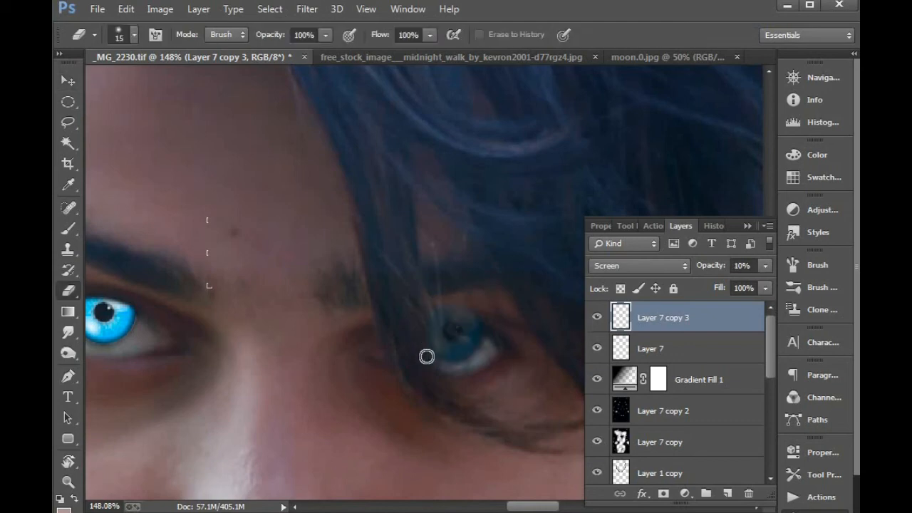
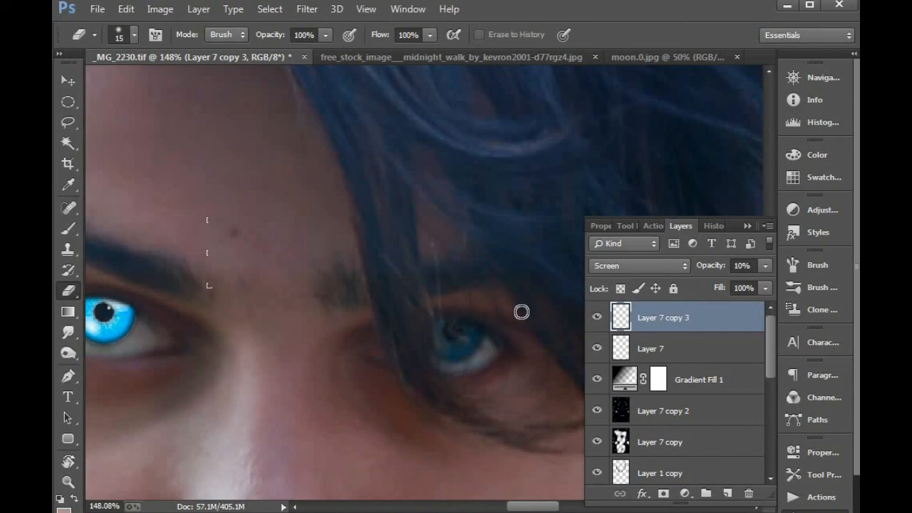
key("ctrl+z")
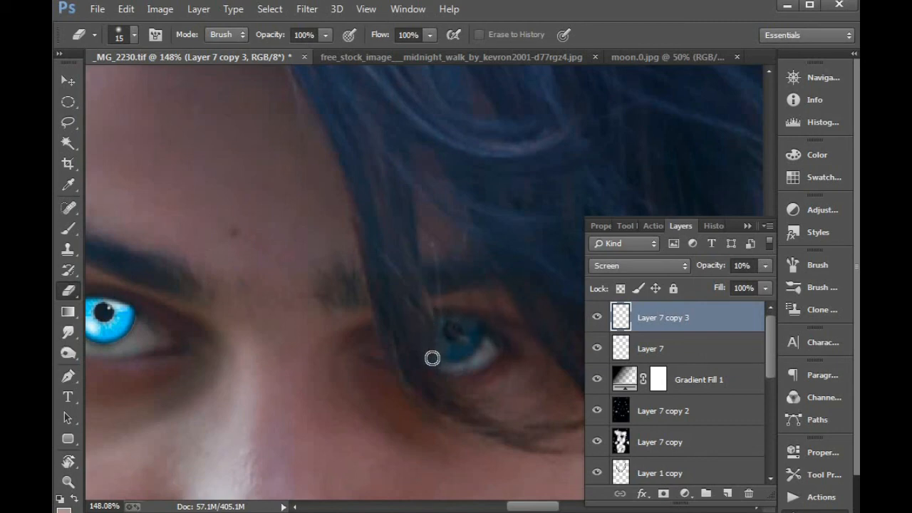
Step: Restore Layer 7 copy 3's opacity to 100% and erase the leftover iris edge over the hair strand
key("v")
key("0")
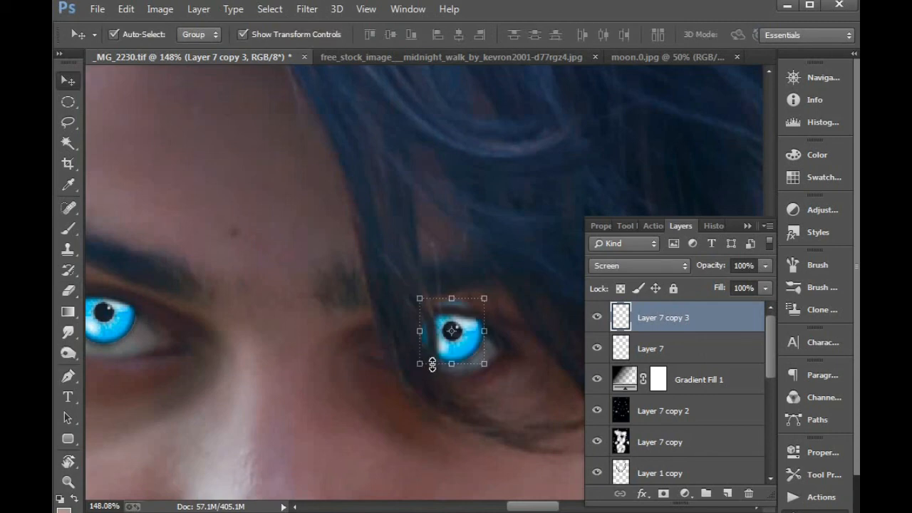
key("e")
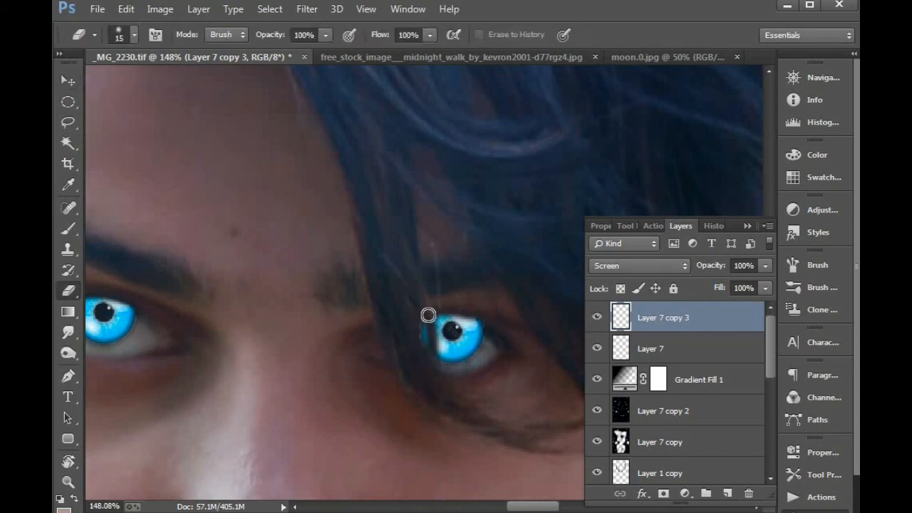
left_click_drag(429, 315, 430, 367)
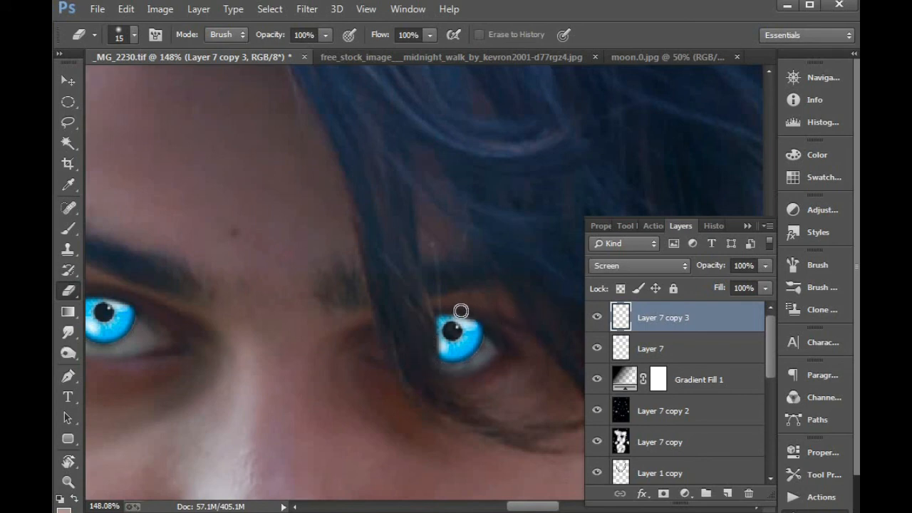
Step: Select Layer 7 together with Layer 7 copy 3 and merge both irises into one layer
key("v")
left_click_drag(194, 323, 340, 316)
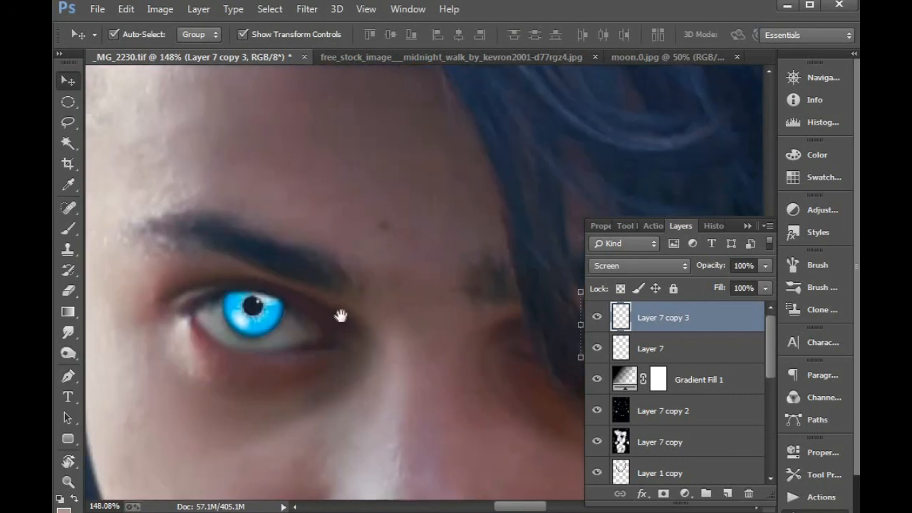
left_click(246, 324, "shift")
key("ctrl+e")
Step: Set the merged iris layer to Screen blending with 18% opacity
left_click_drag(403, 315, 305, 315)
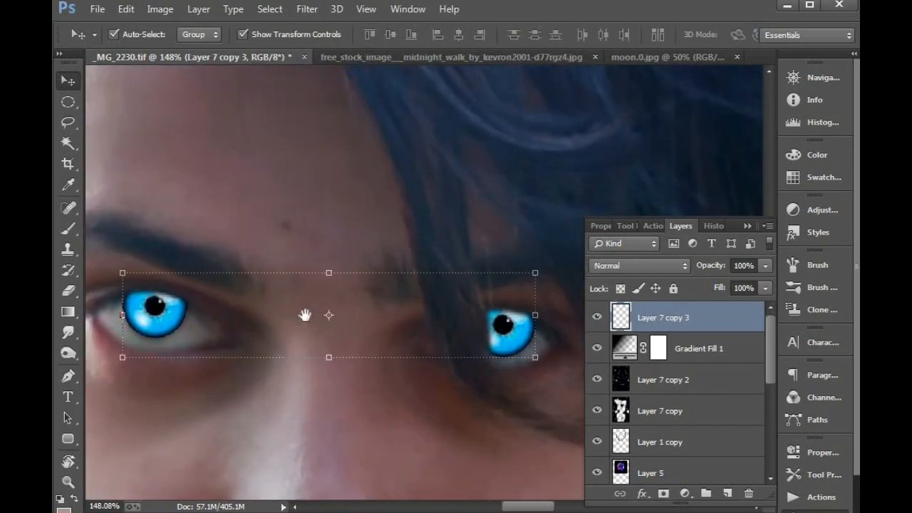
left_click(672, 263)
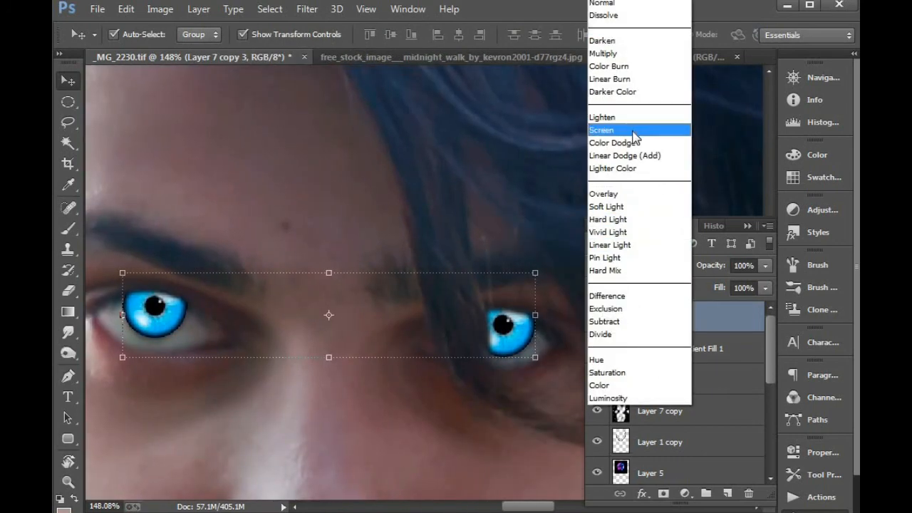
left_click(617, 126)
left_click_drag(711, 269, 644, 269)
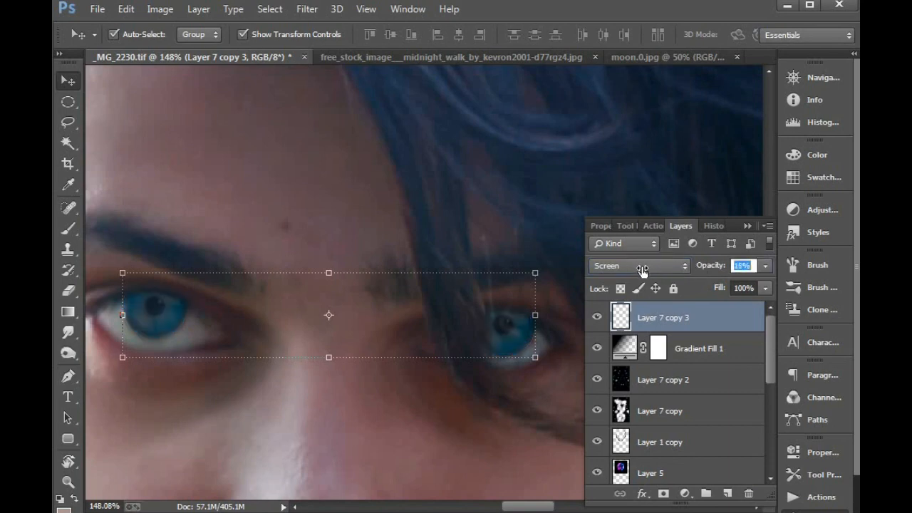
left_click(478, 193)
key("ctrl+0")
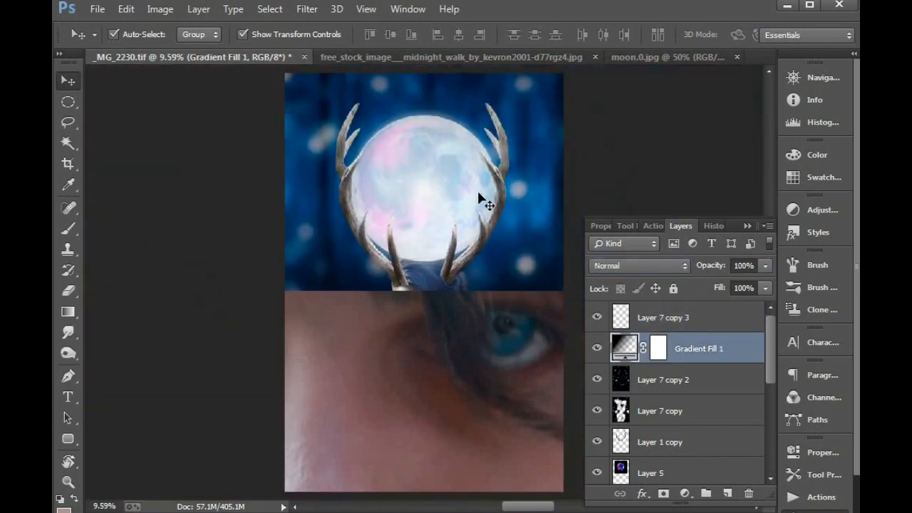
Step: Make Layer 7 copy 3 active with the Eraser and inspect the iris edges of both eyes up close
left_click_drag(508, 335, 533, 352)
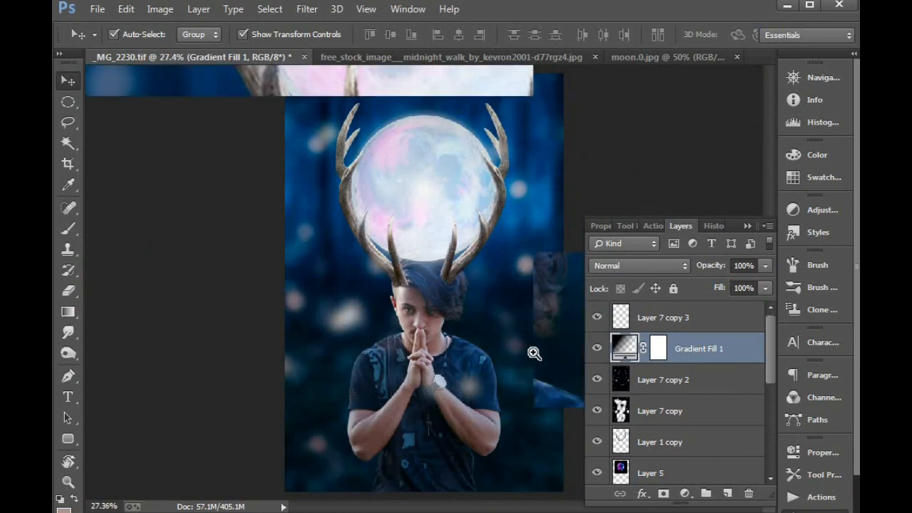
left_click_drag(372, 262, 542, 352)
key("e")
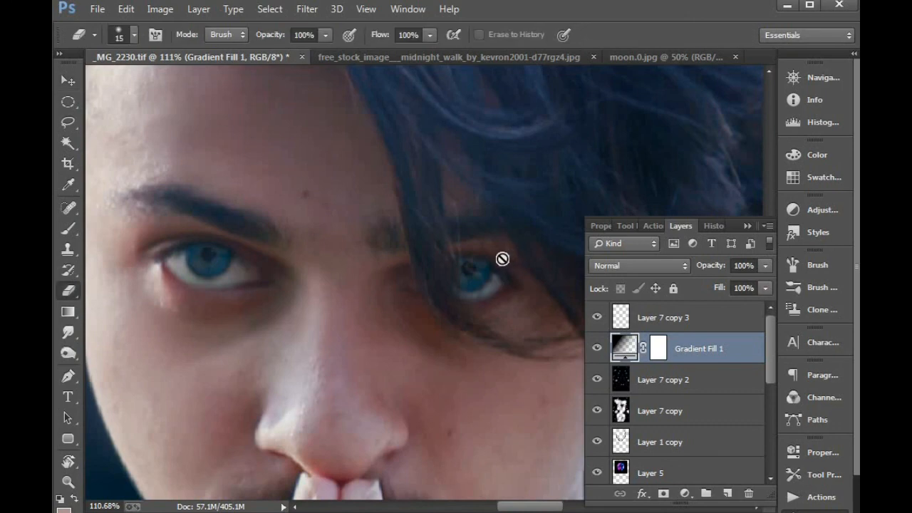
left_click(637, 318)
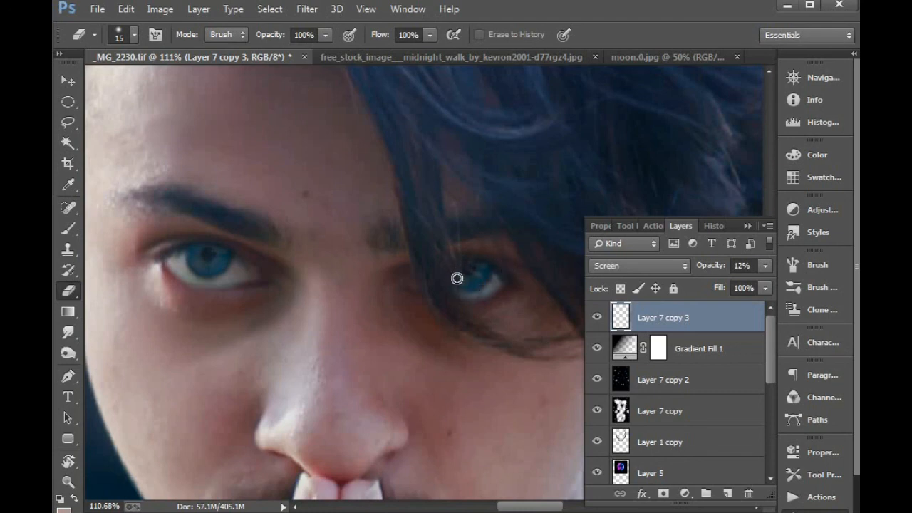
scroll(350, 306, "left", 3)
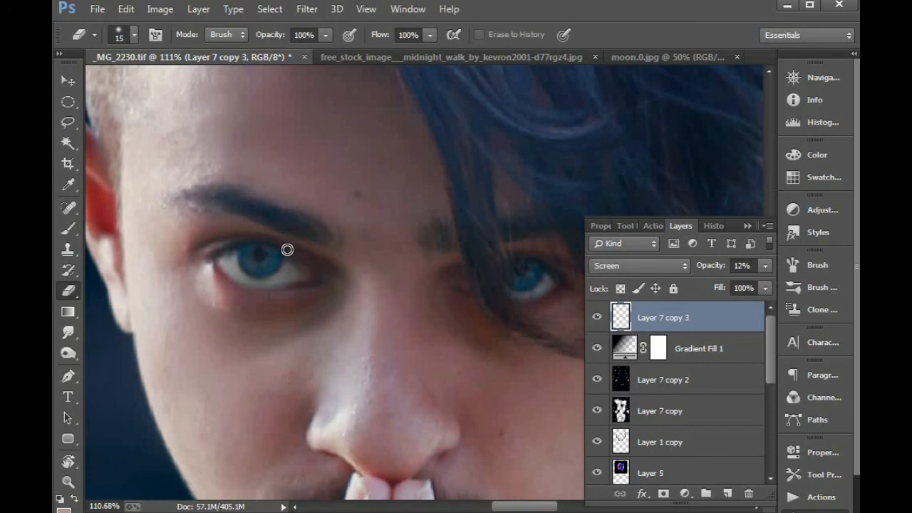
key("ctrl+0")
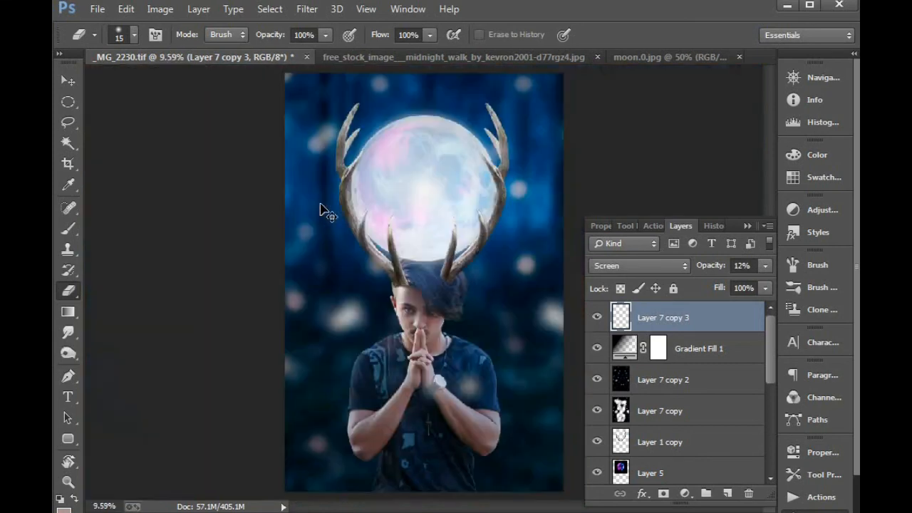
Step: Switch to the Clone Stamp tool on Layer 7 copy 3 with the whole composite in view
key("v")
key("ctrl+minus")
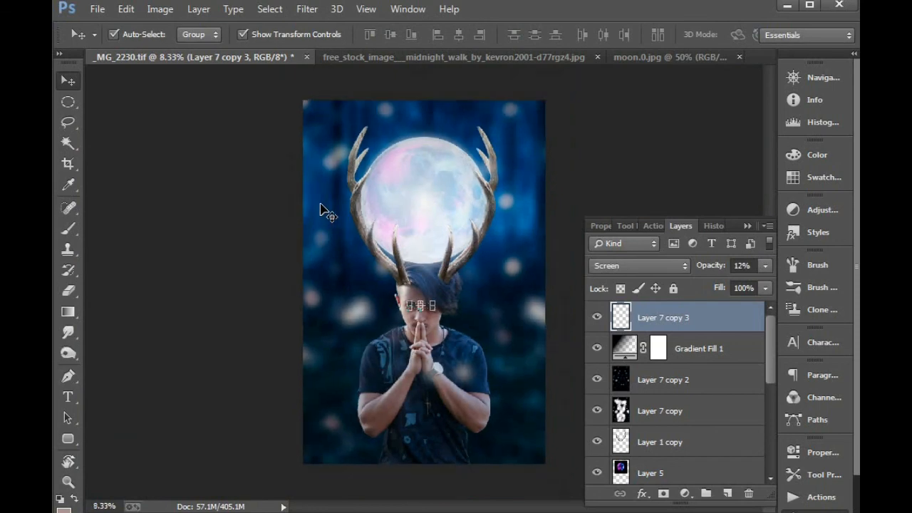
key("s")
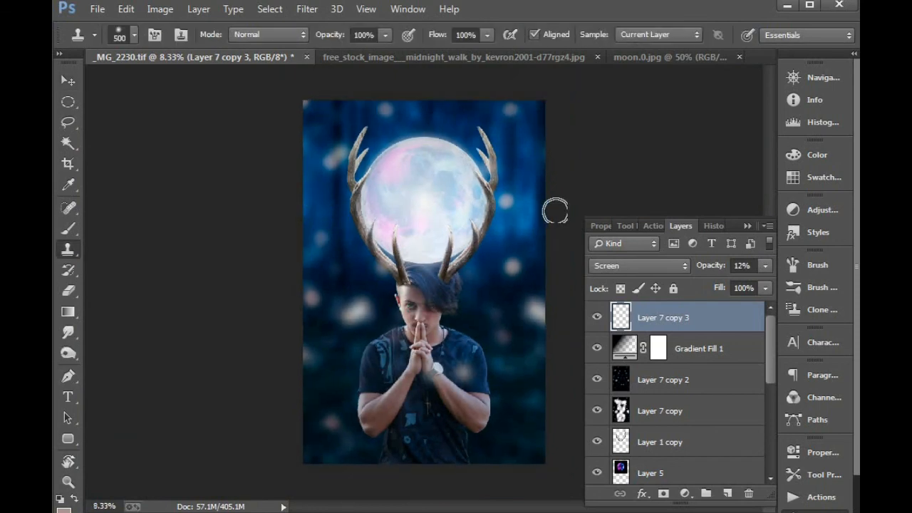